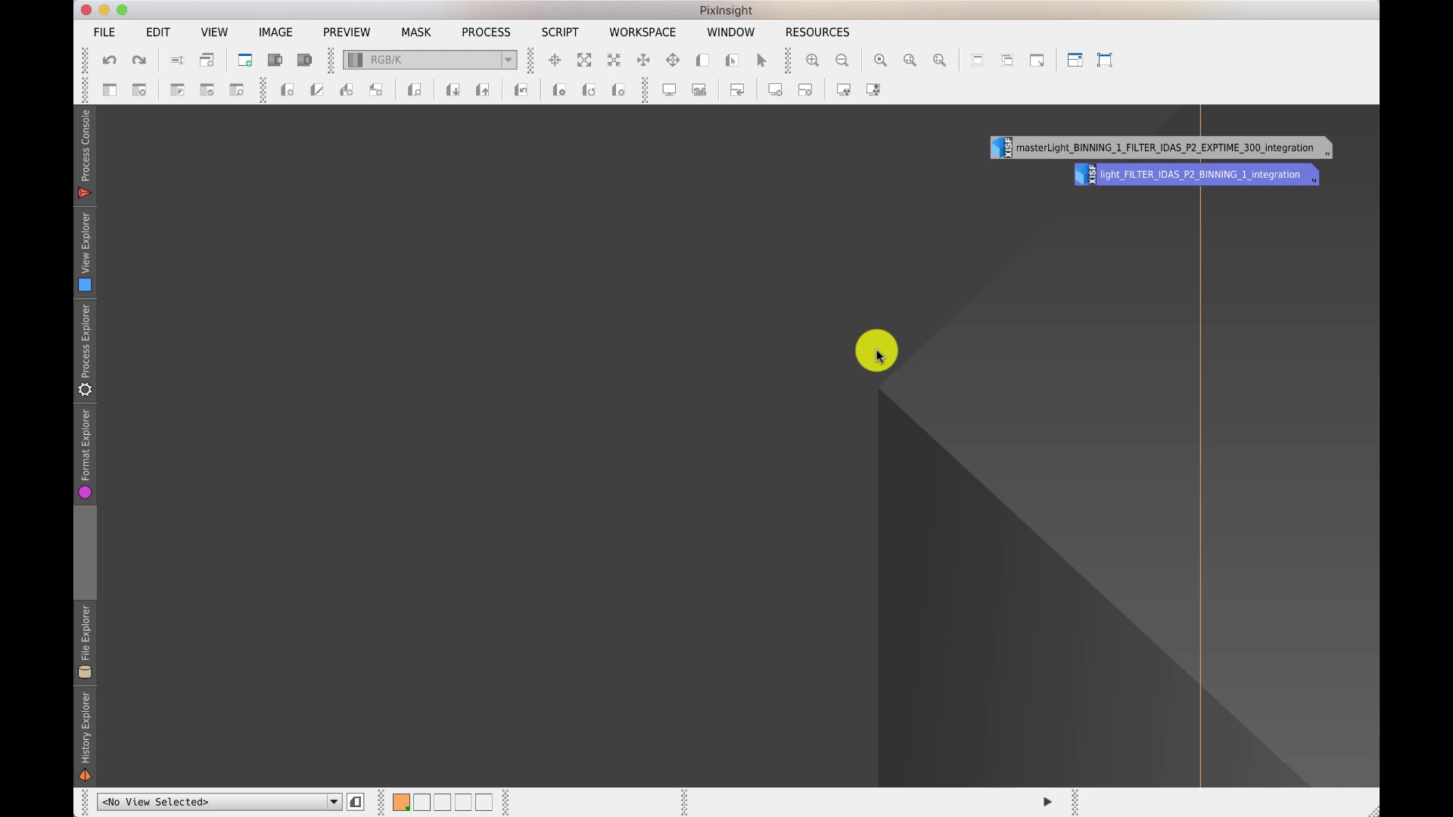
Open the WeightedBatchPreprocessing script and move its dialog slightly lower in the workspace
click(558, 34)
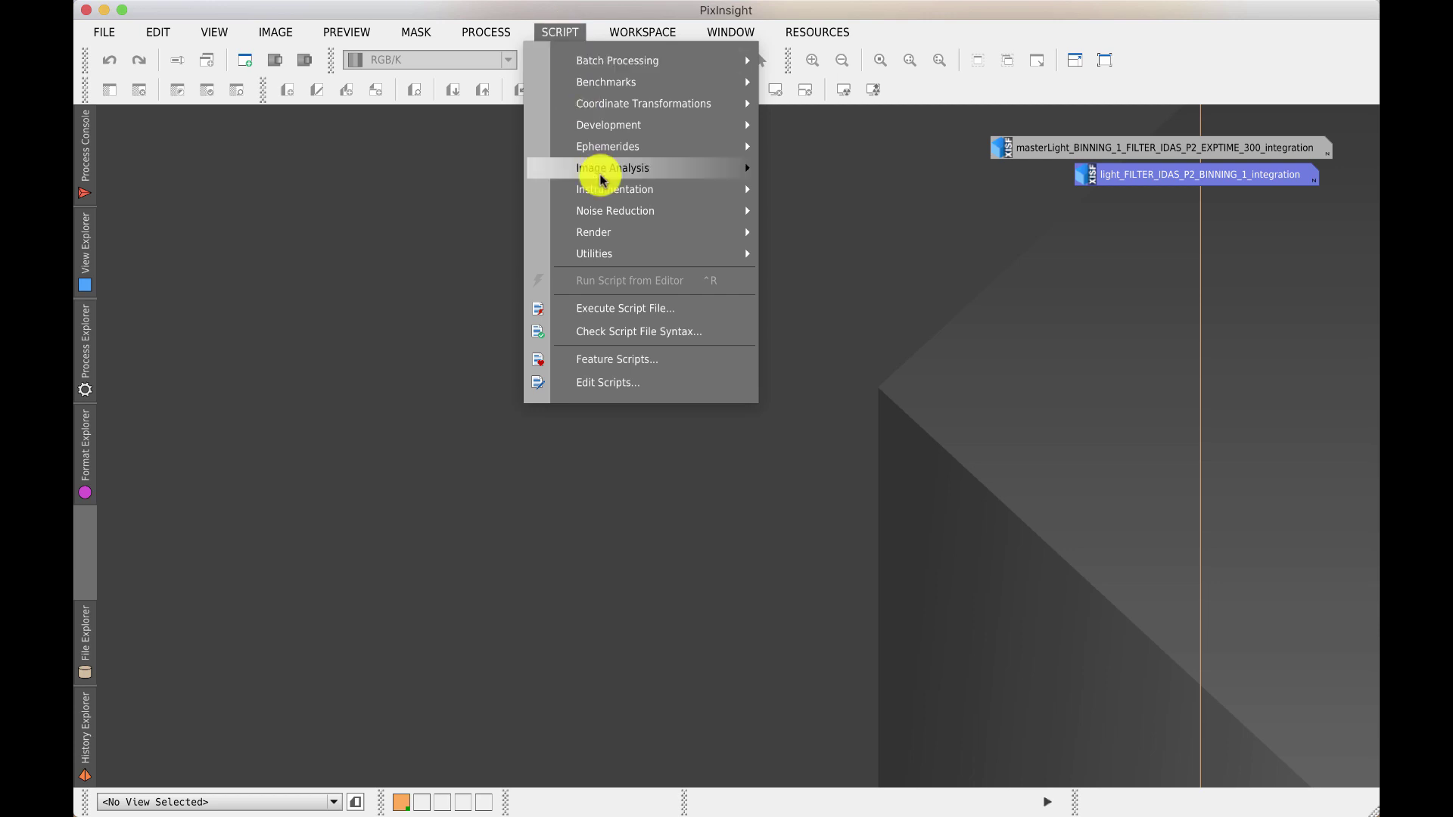
mouse_move(603, 180)
mouse_move(650, 59)
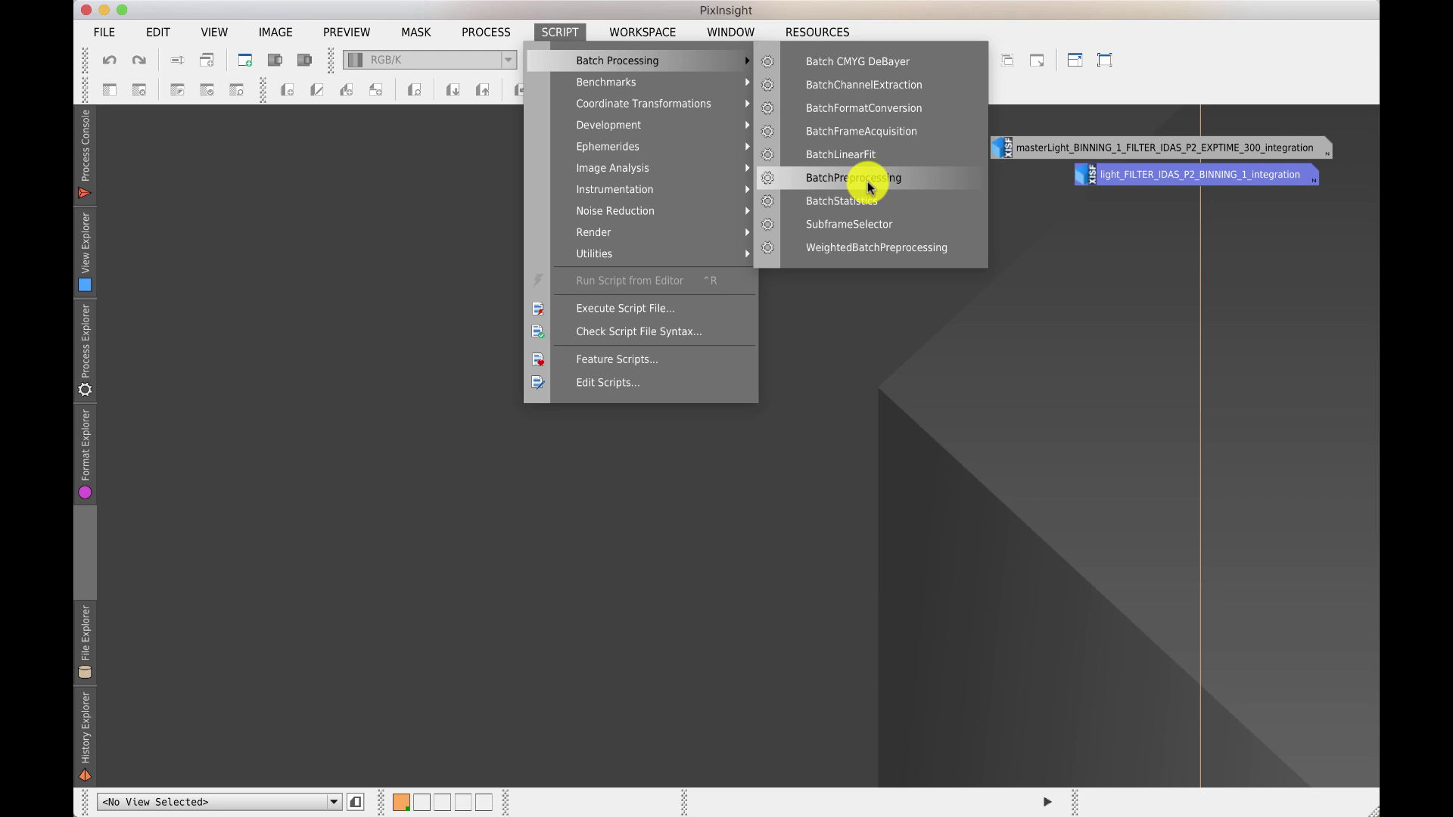
click(867, 249)
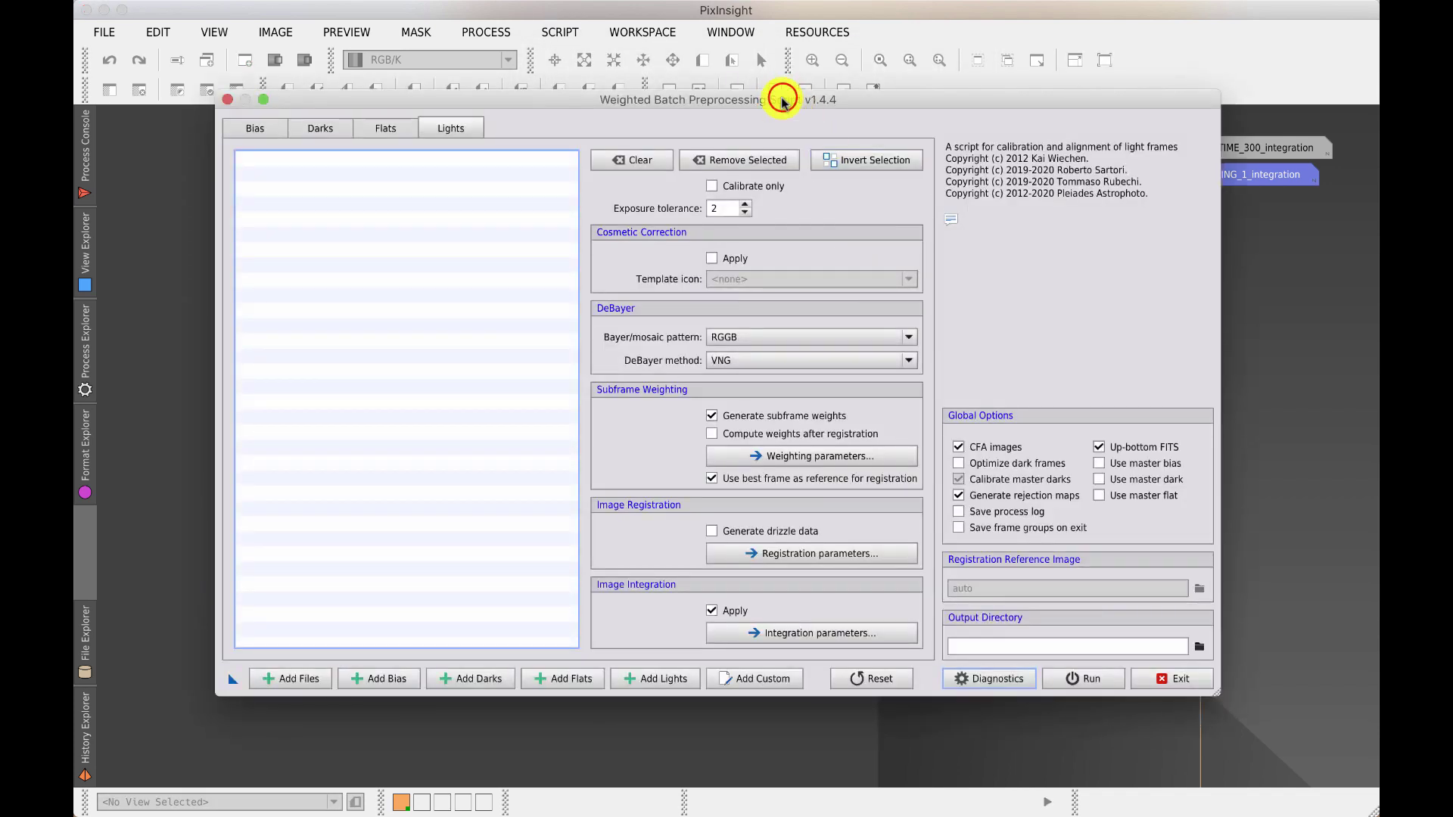
drag(783, 97, 799, 136)
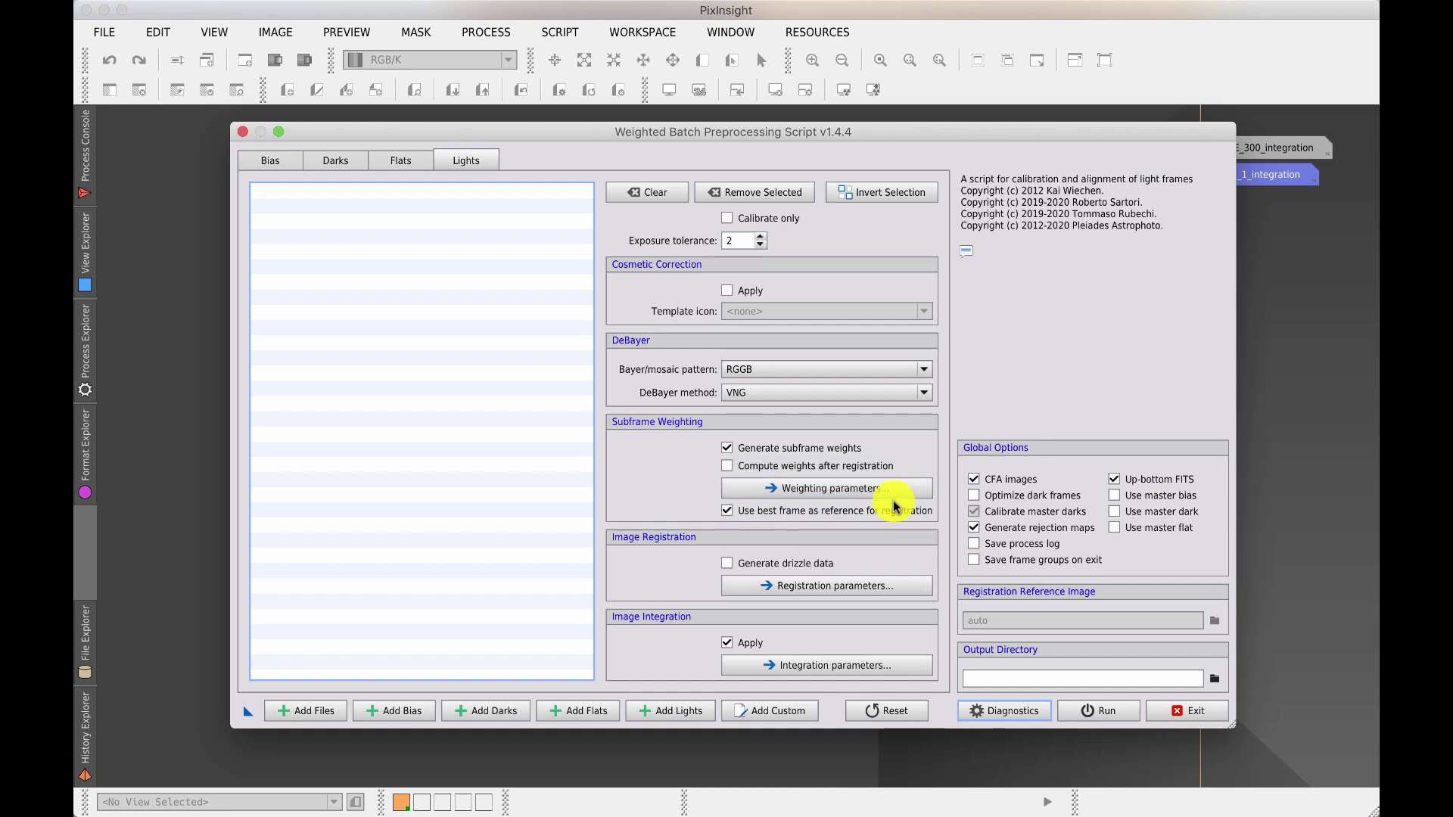
Try the Subframe Weighting options, turning off subframe weight generation and the best frame as registration reference
click(727, 466)
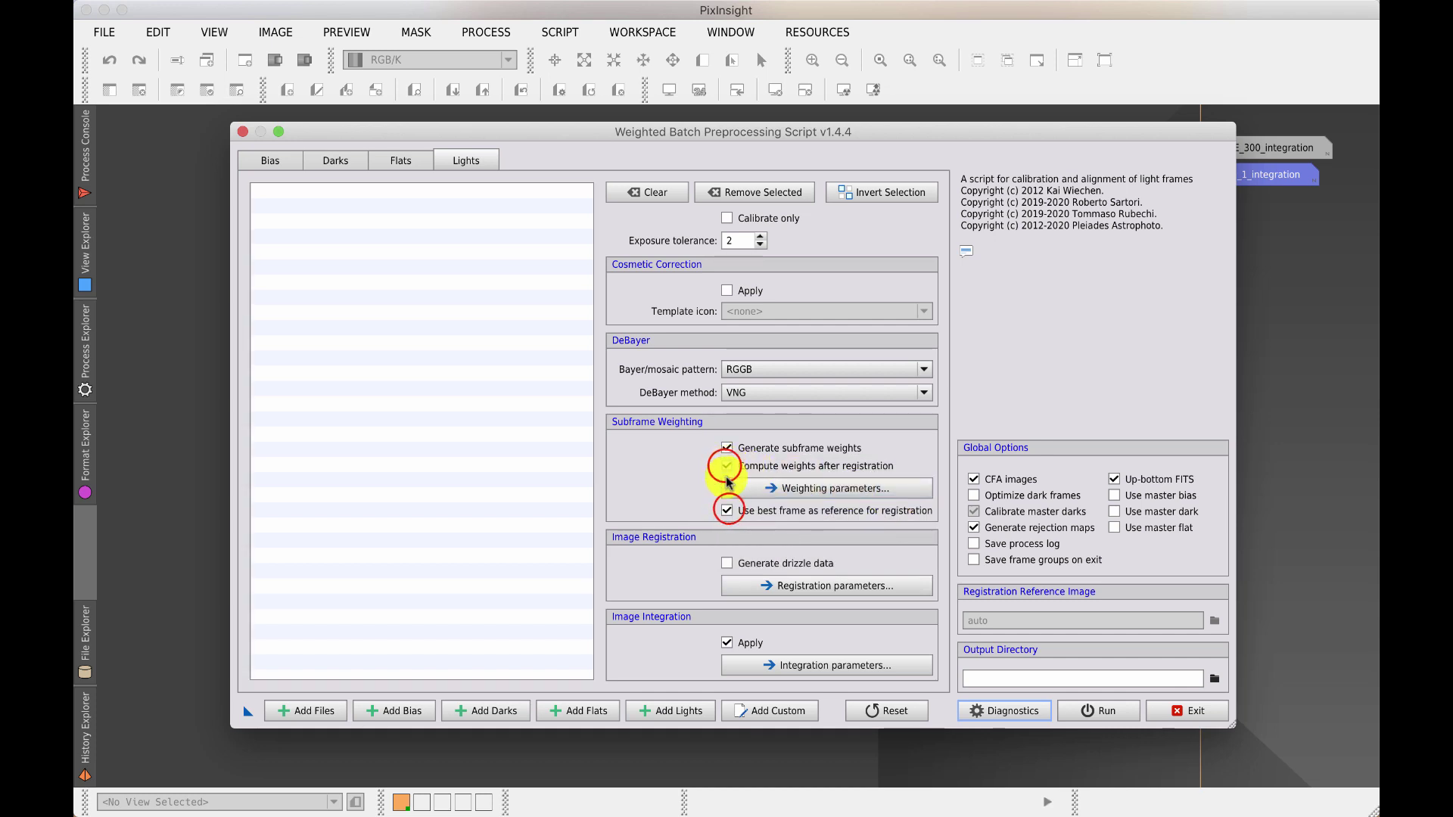
click(728, 510)
click(726, 466)
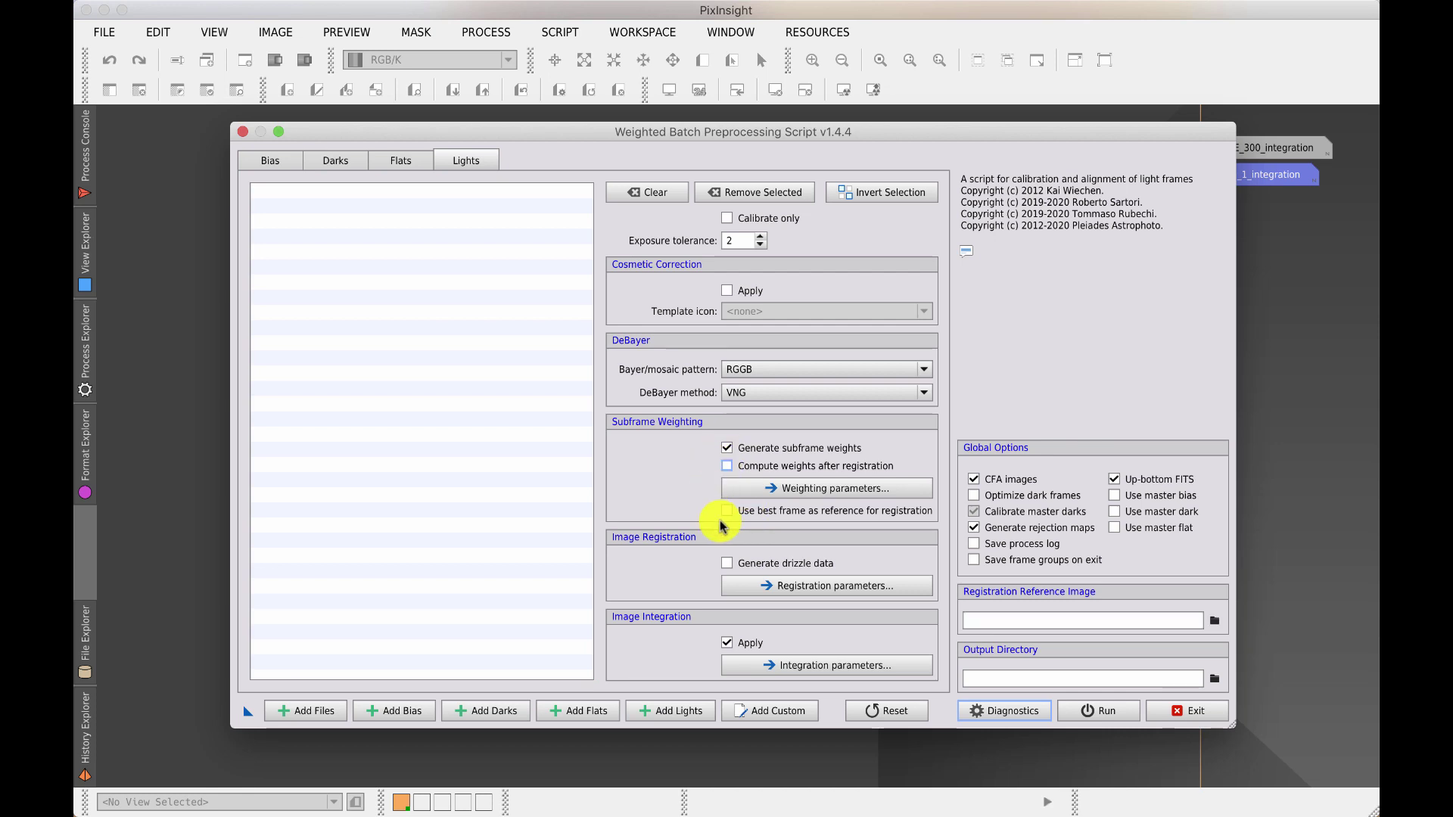
click(727, 448)
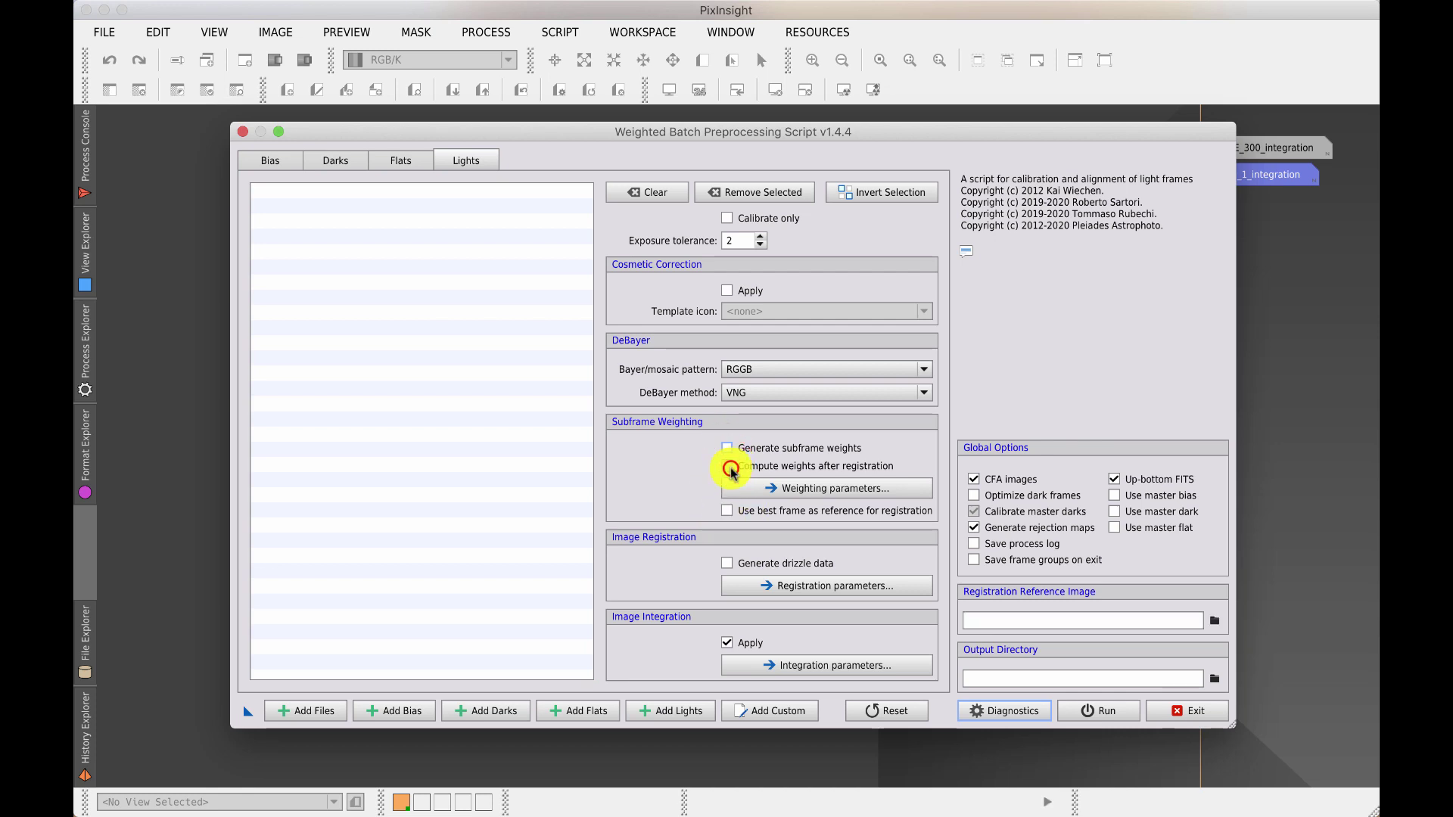
click(727, 510)
click(726, 510)
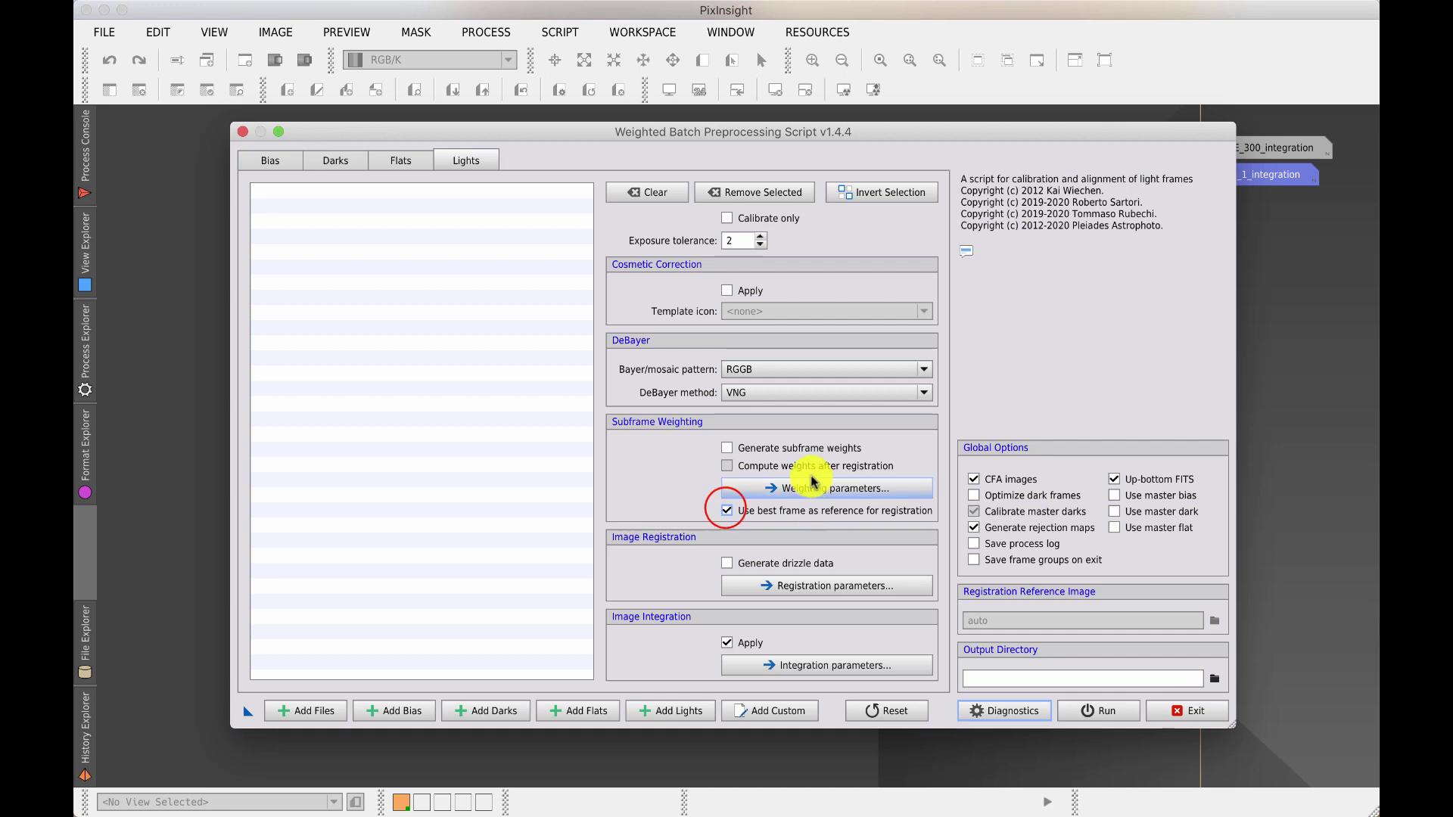
click(727, 510)
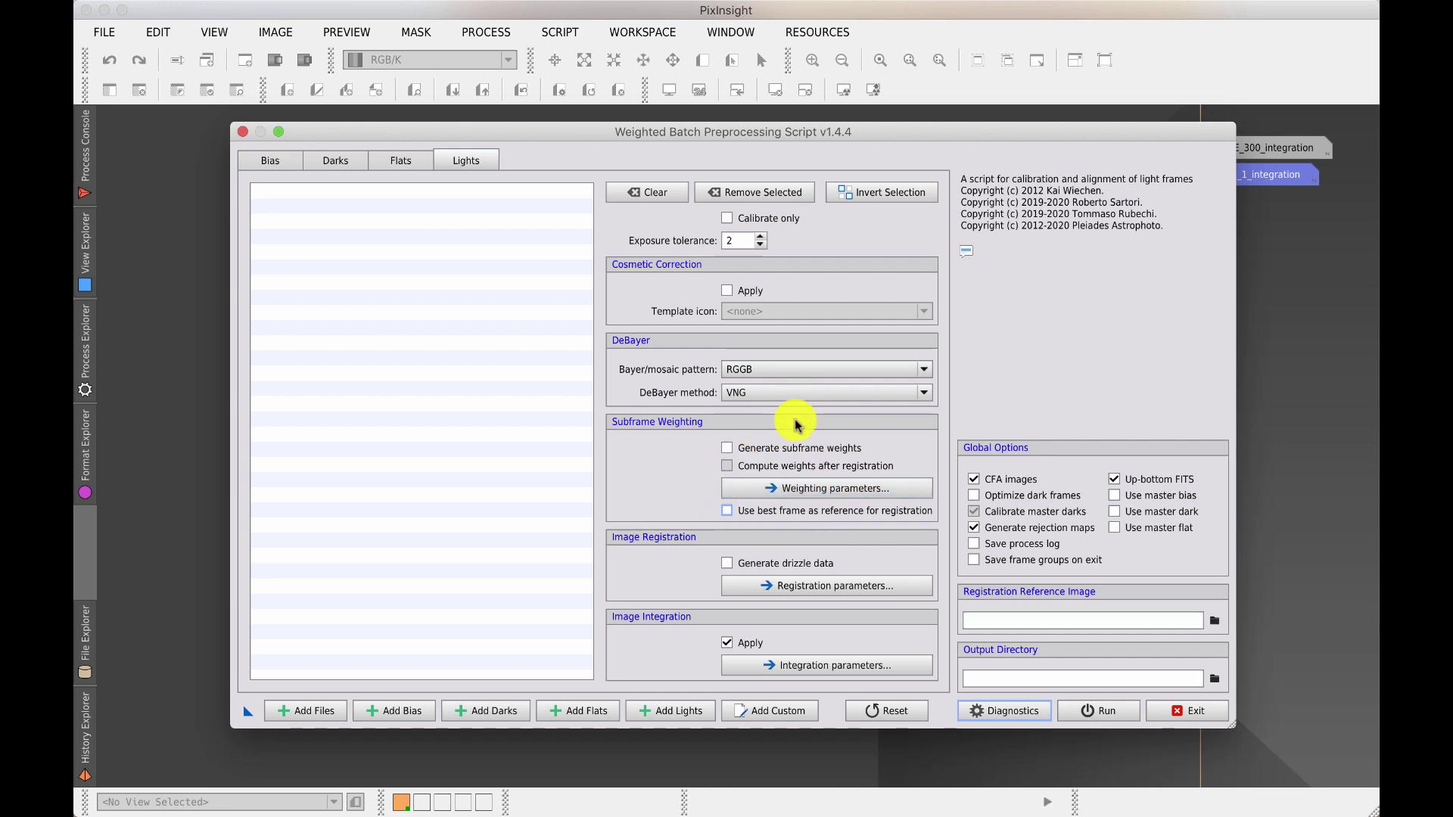
Turn subframe weight generation and the best frame as registration reference back on
mouse_move(797, 448)
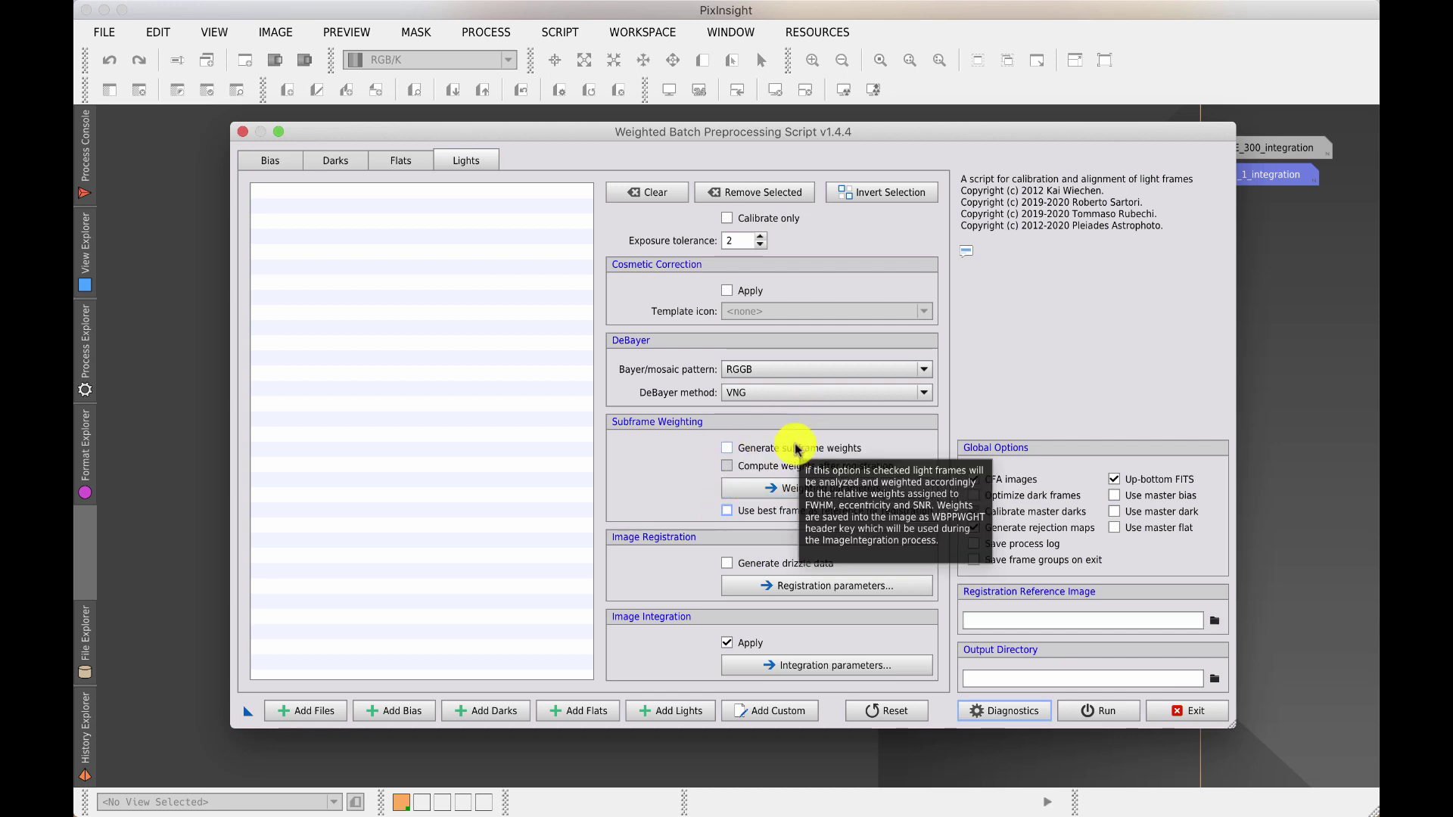
click(726, 450)
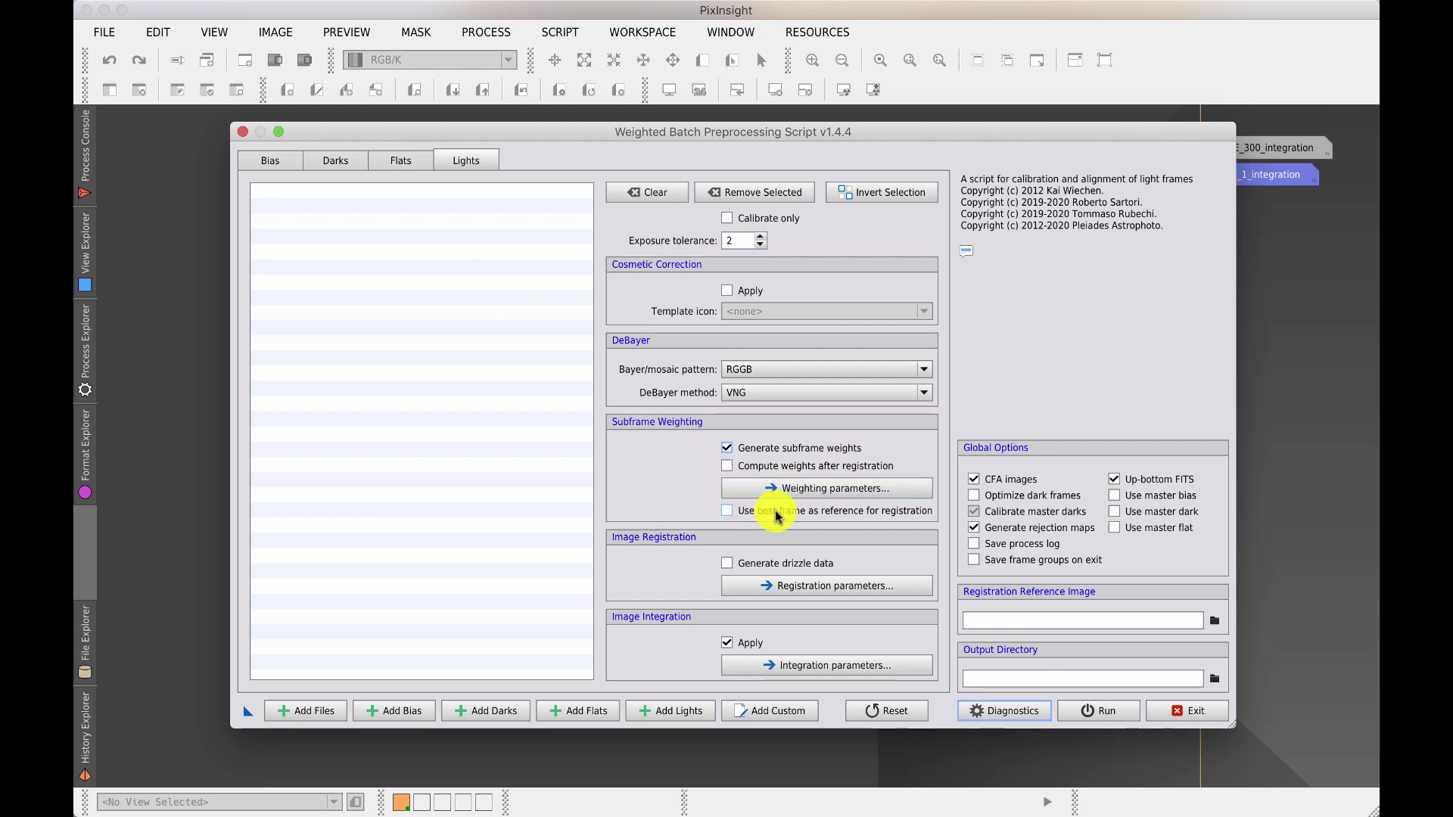
click(725, 511)
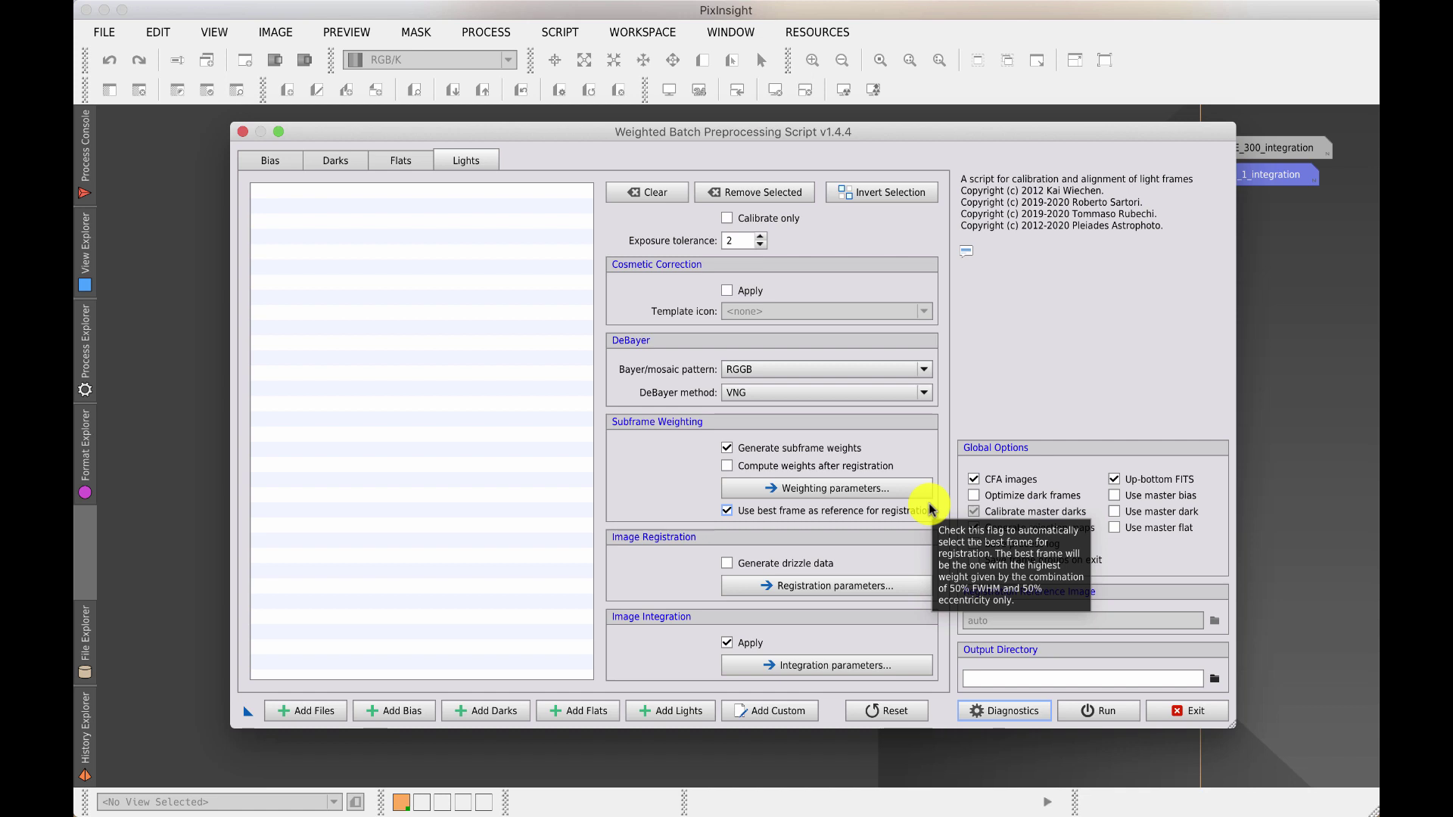
Open the subframe weighting parameters and set FWHM to 58, Eccentricity to 16, SNR to 45 and Pedestal to 28
click(827, 488)
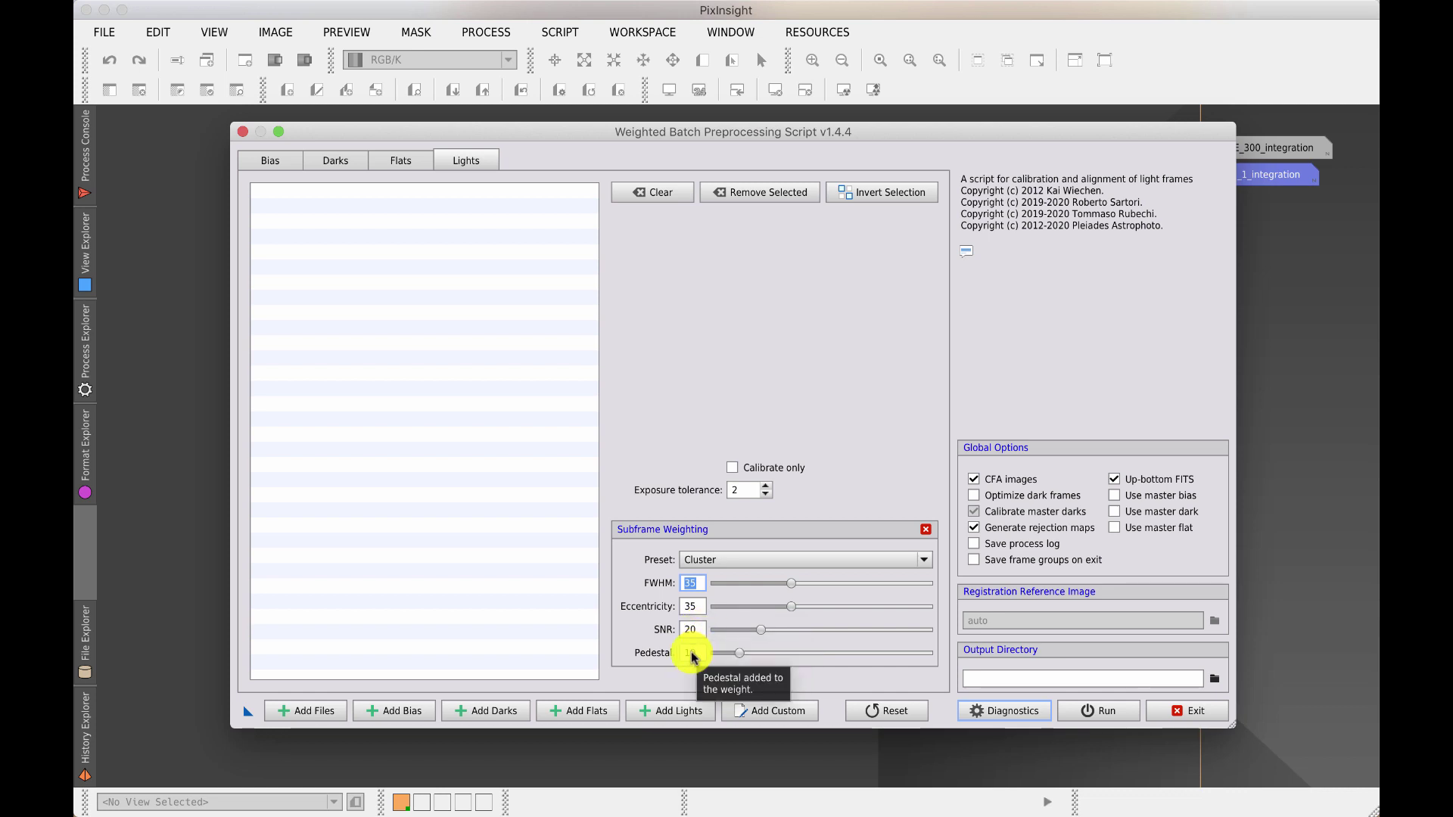
click(792, 585)
drag(792, 584, 776, 653)
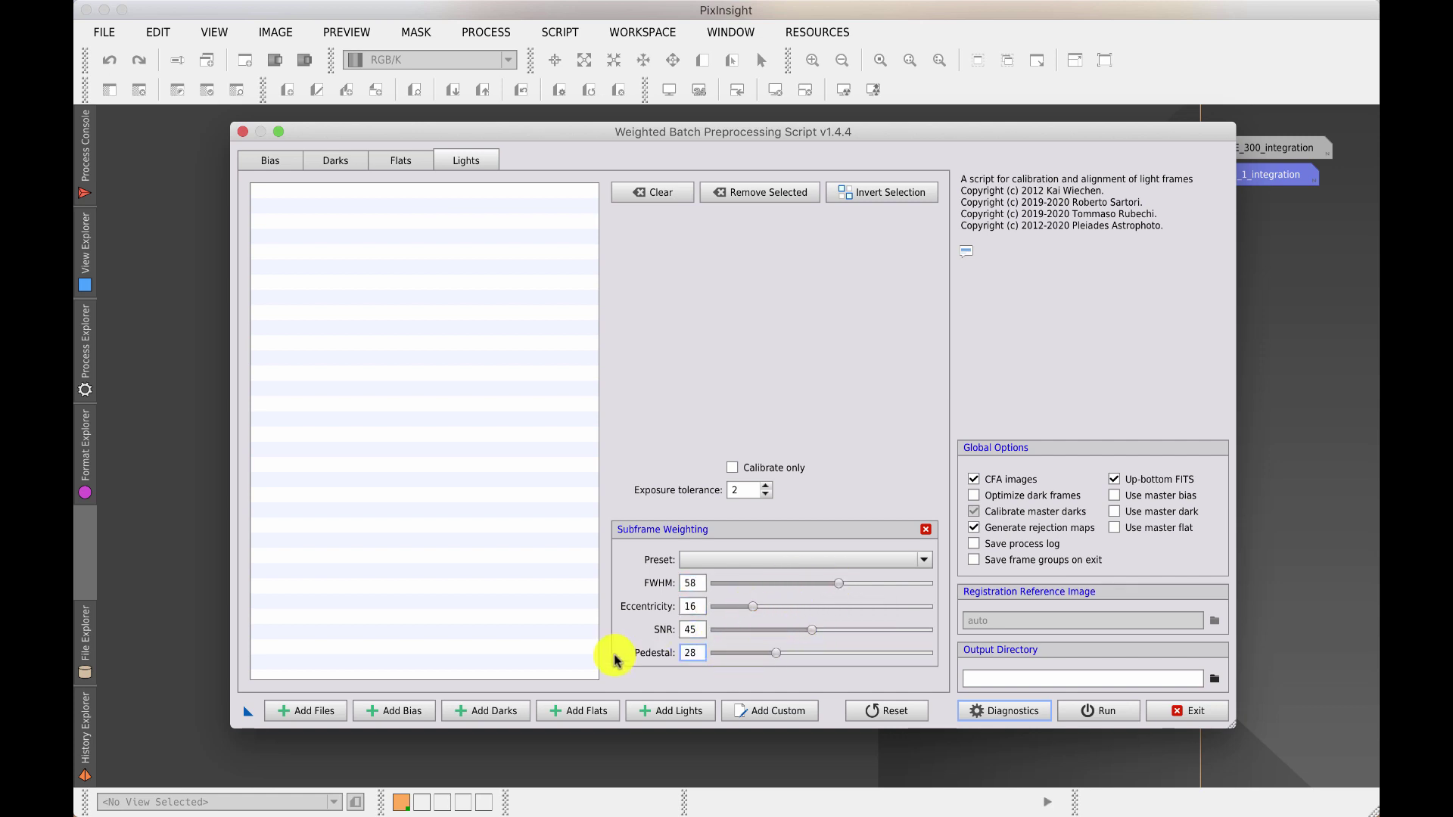
Try the Nebula, Cluster and Galaxy subframe weighting presets in turn, finishing on Cluster
click(760, 564)
click(732, 593)
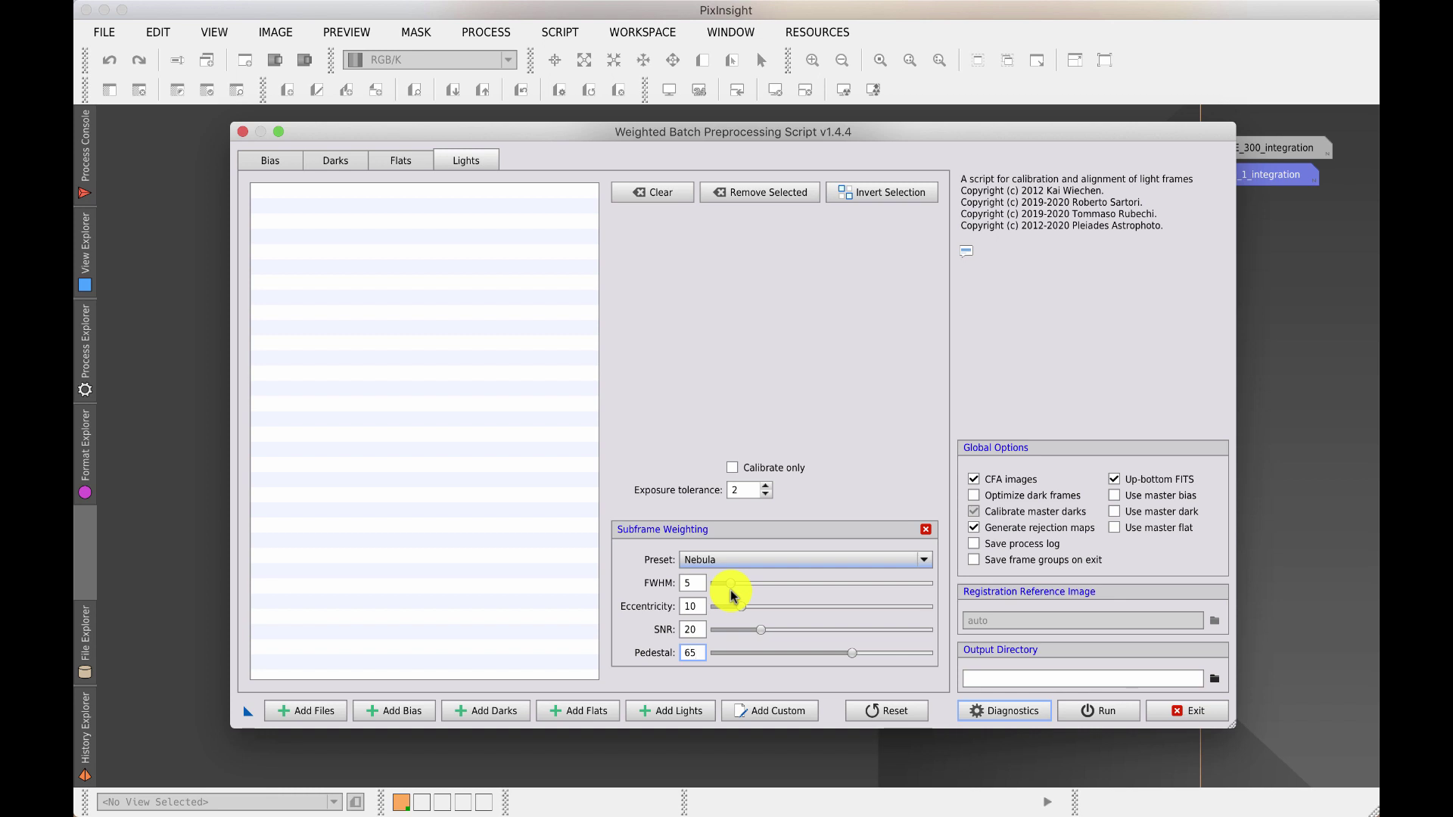
click(730, 560)
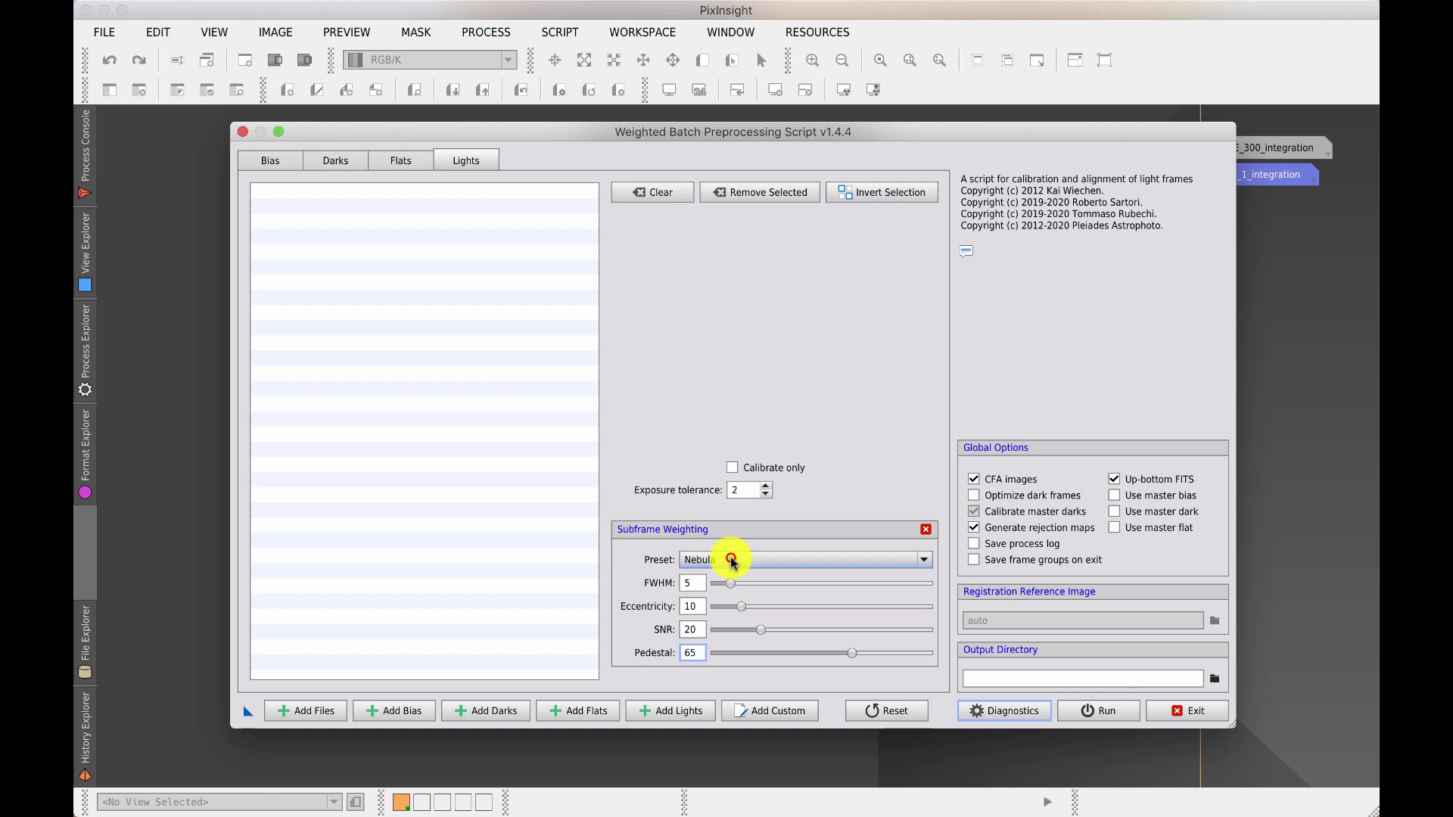
click(720, 623)
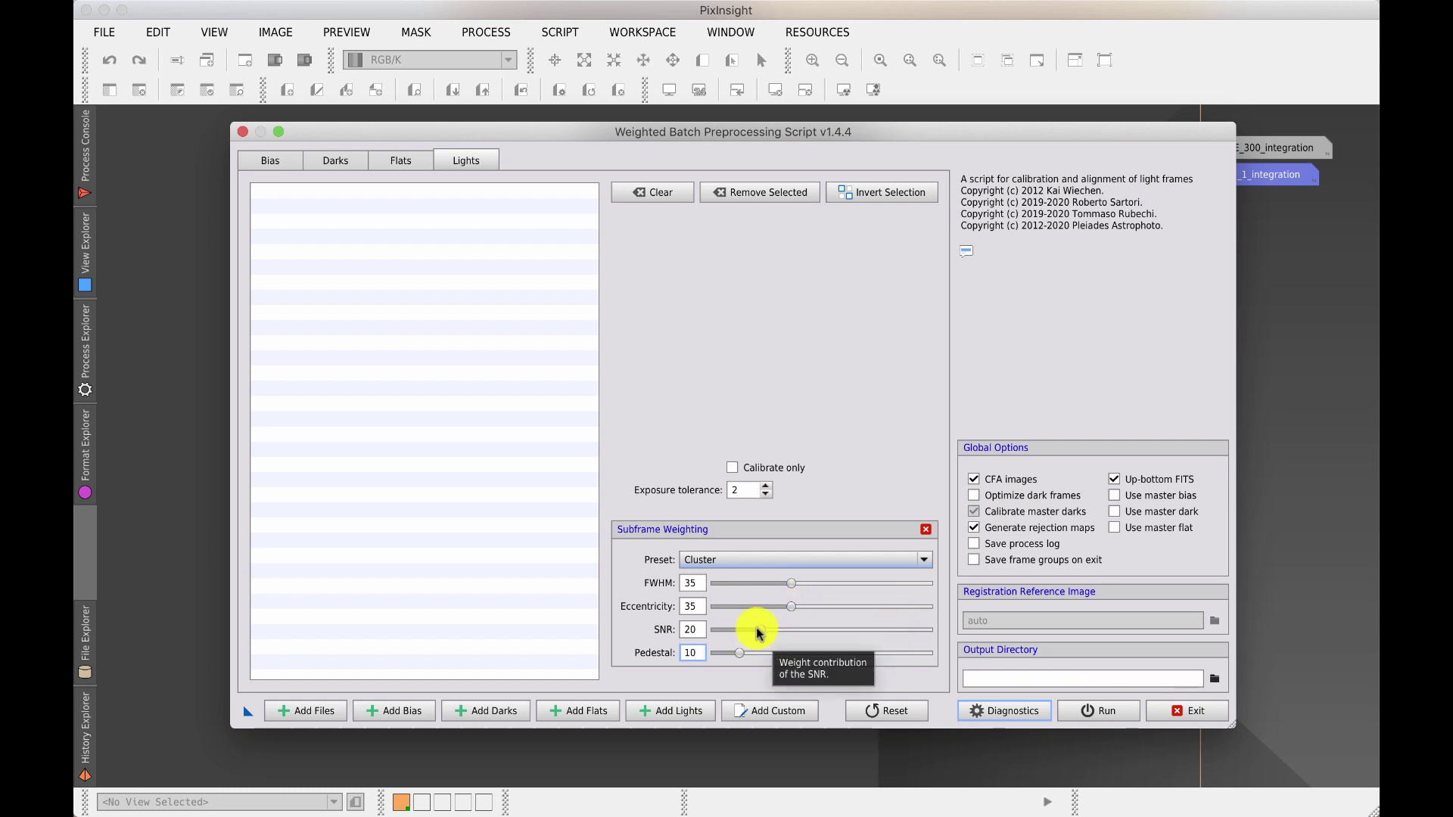
click(778, 557)
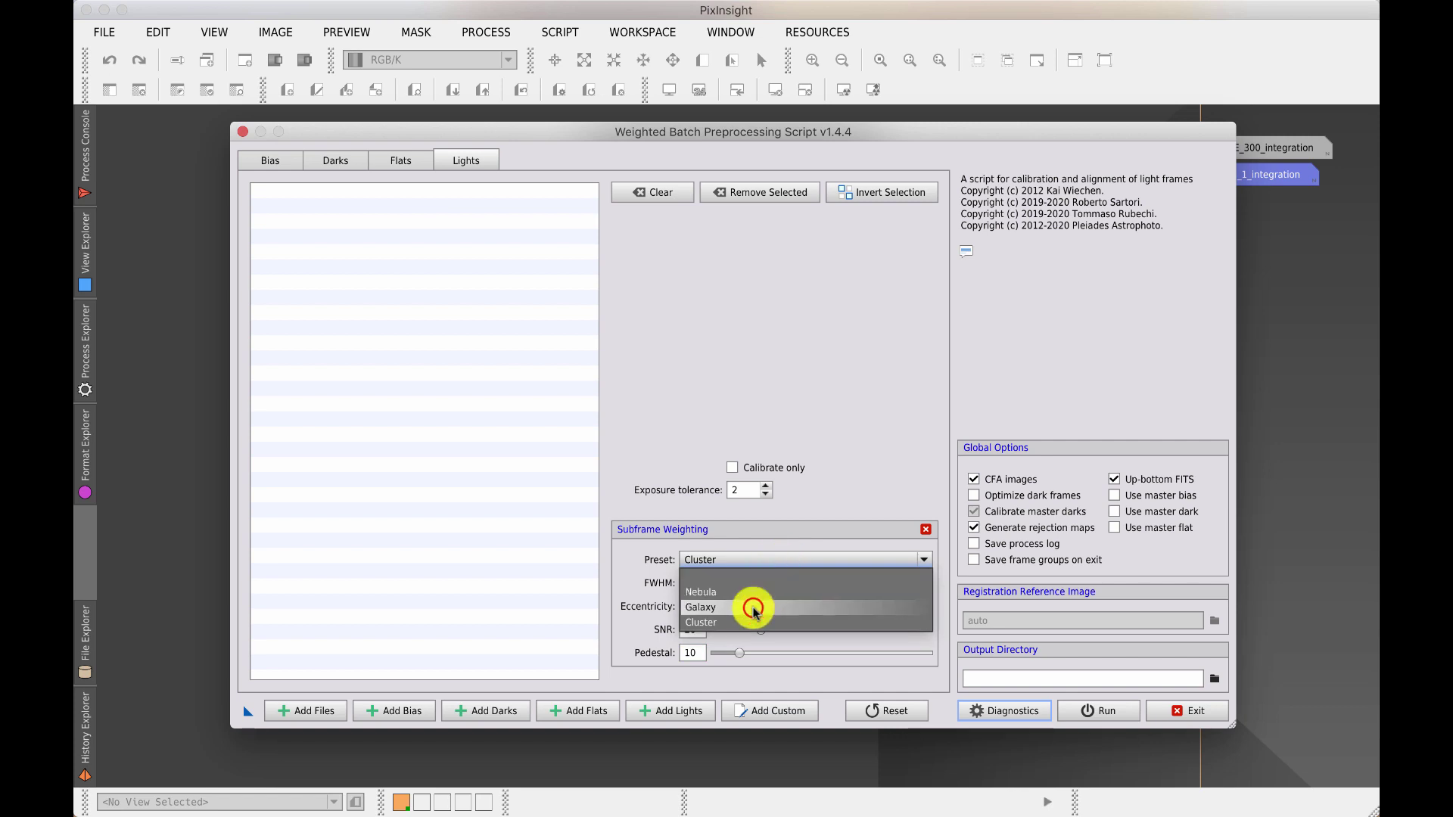
click(753, 610)
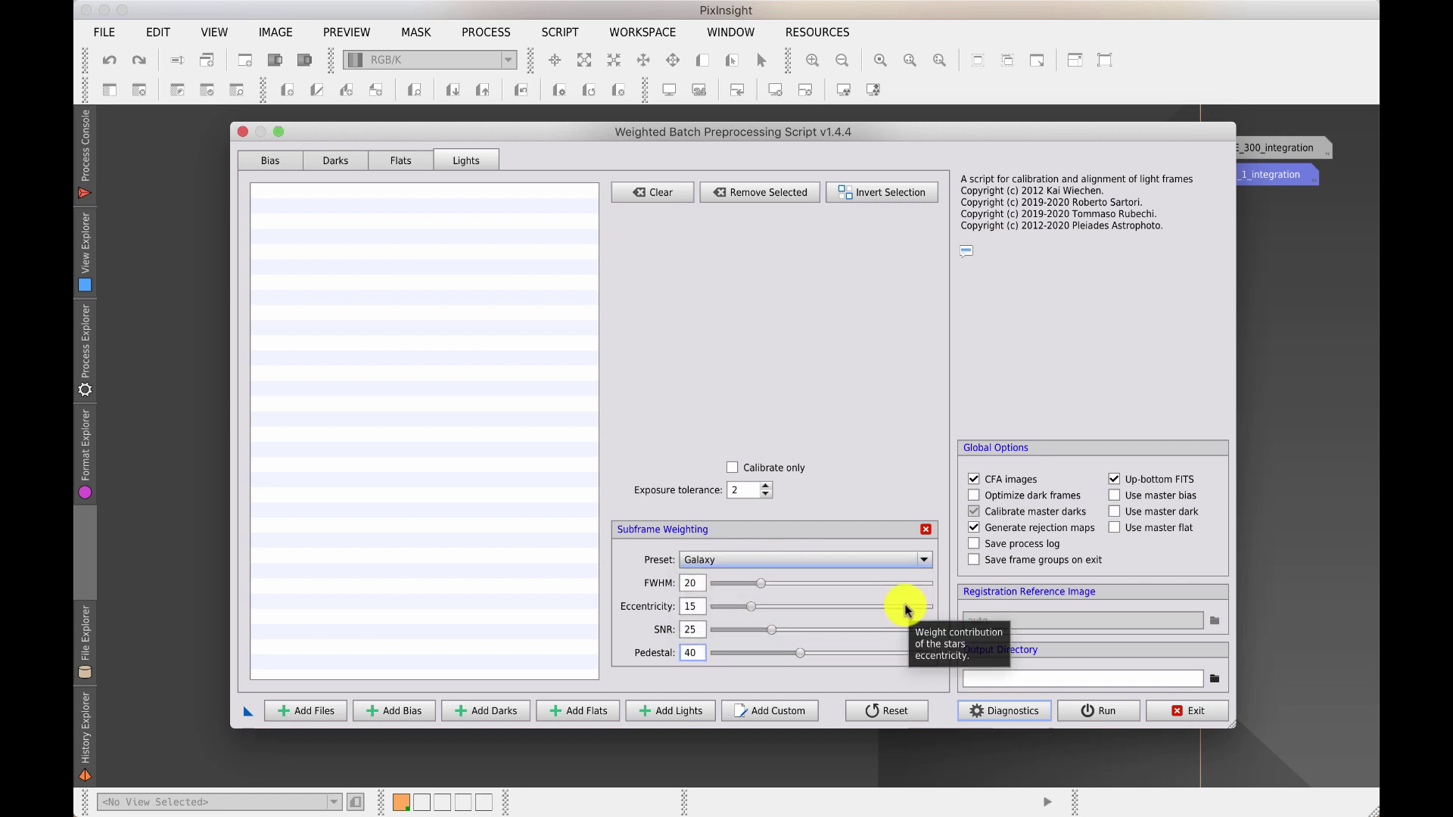
click(784, 561)
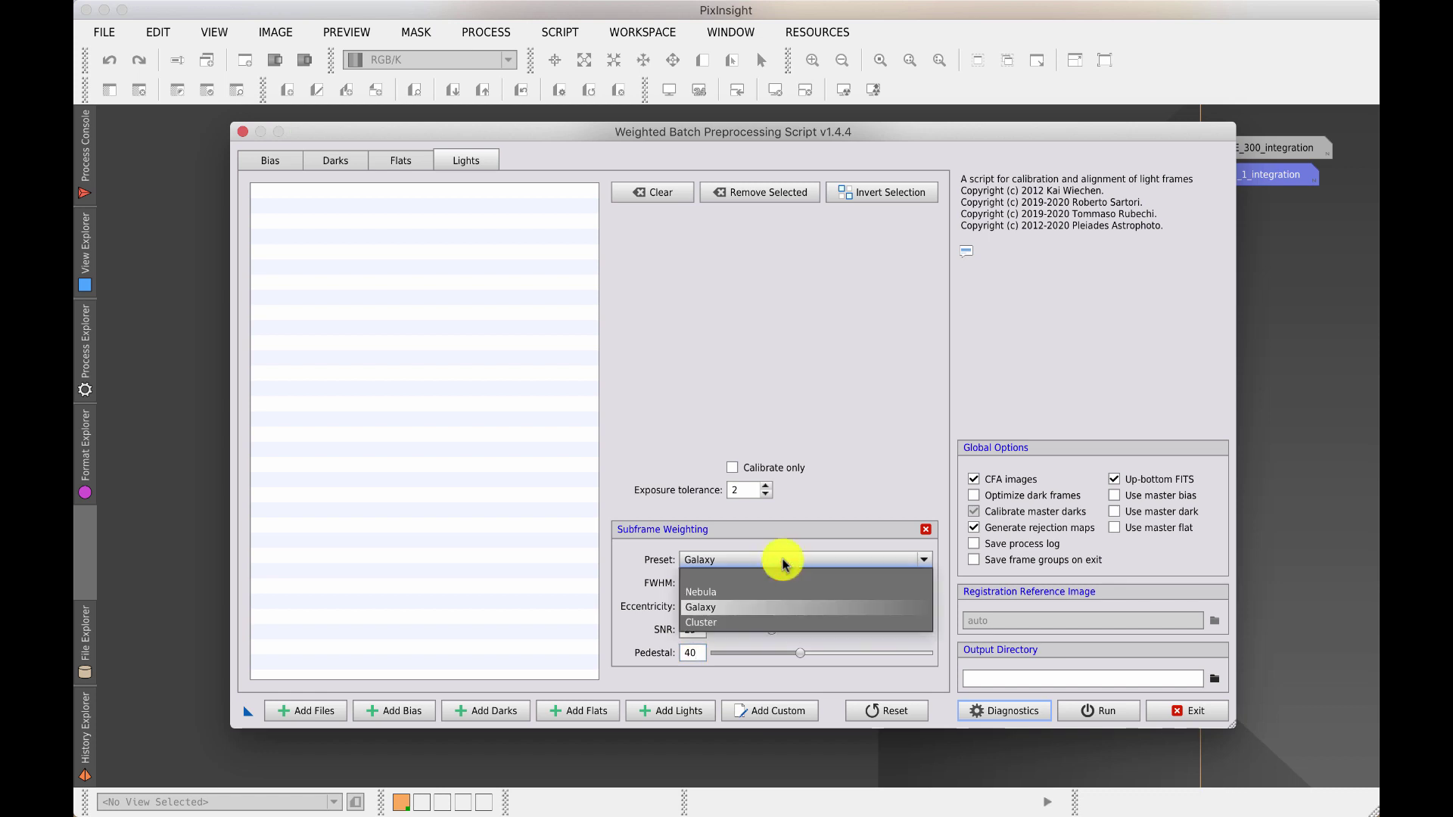
click(704, 622)
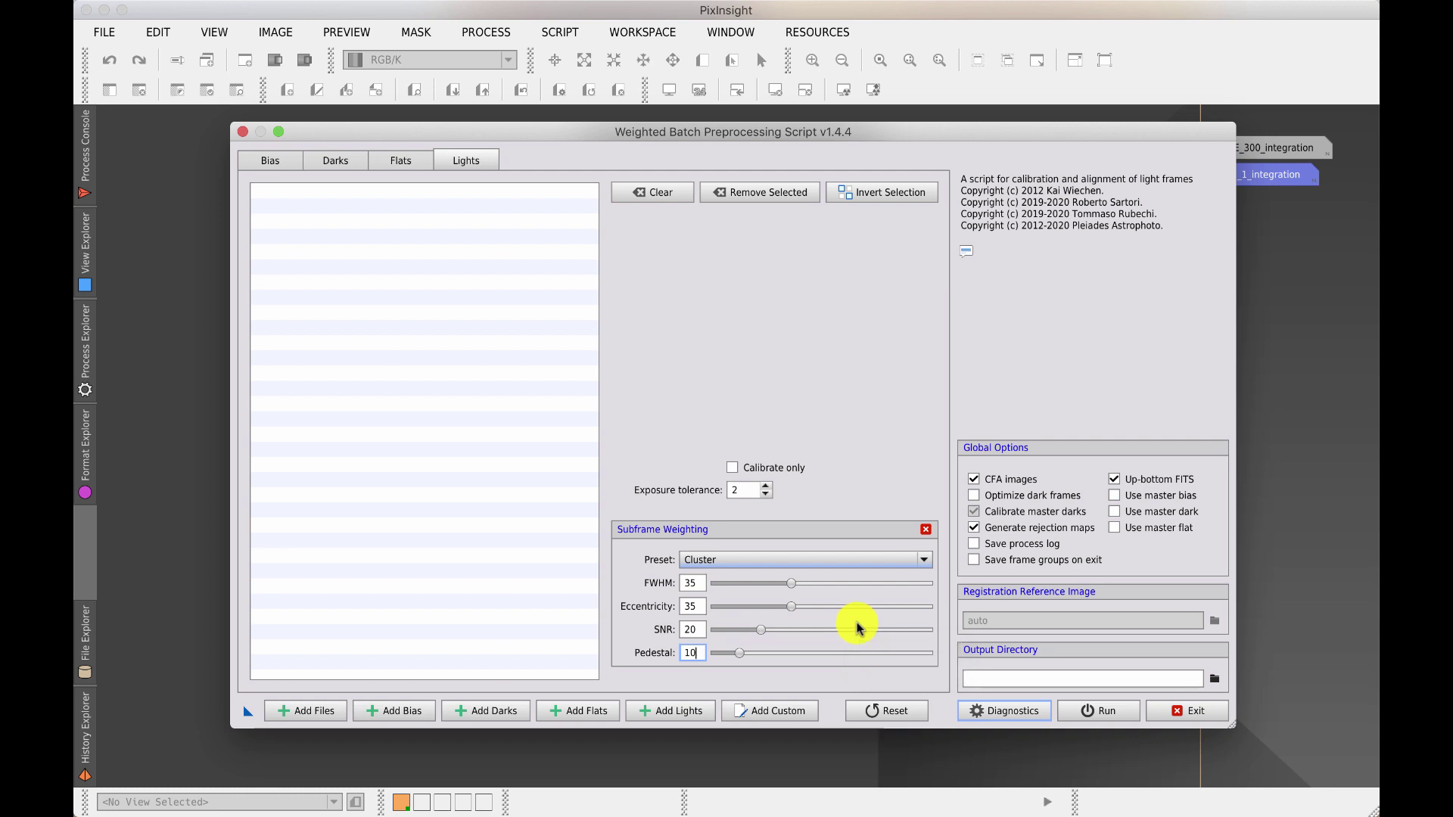
Close the weighting parameters and exit the Weighted Batch Preprocessing script
click(925, 529)
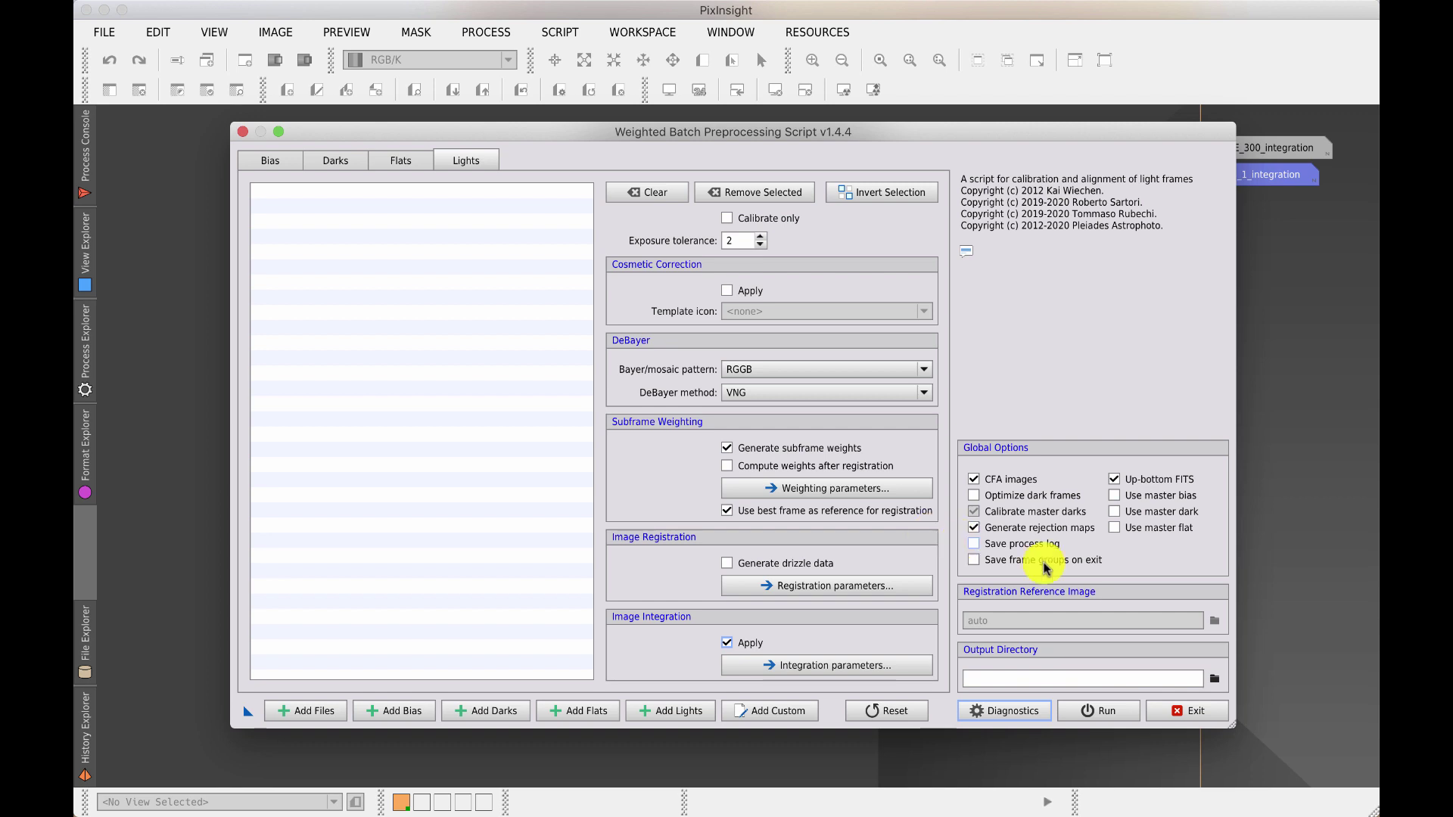
click(1195, 715)
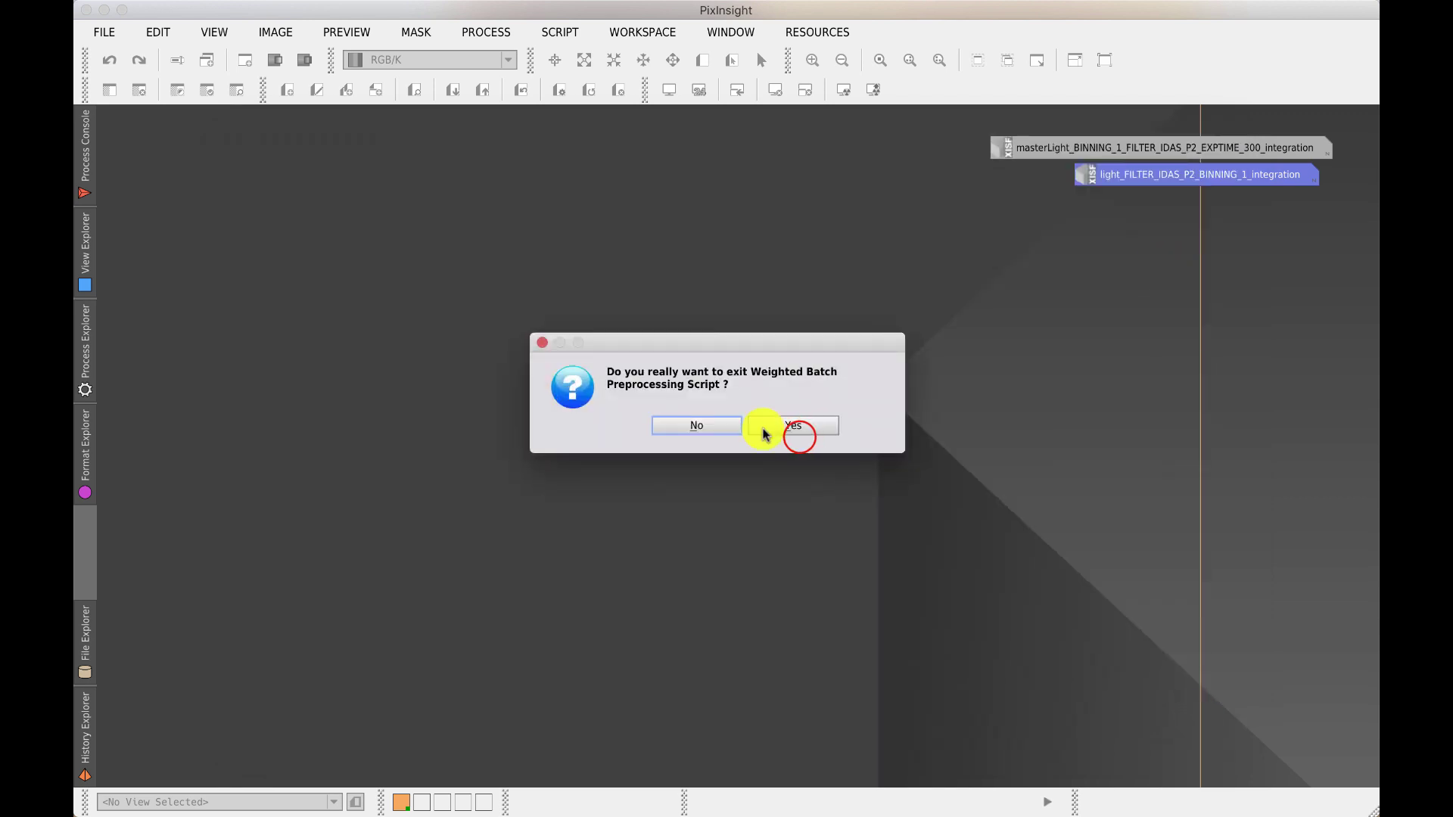
click(801, 436)
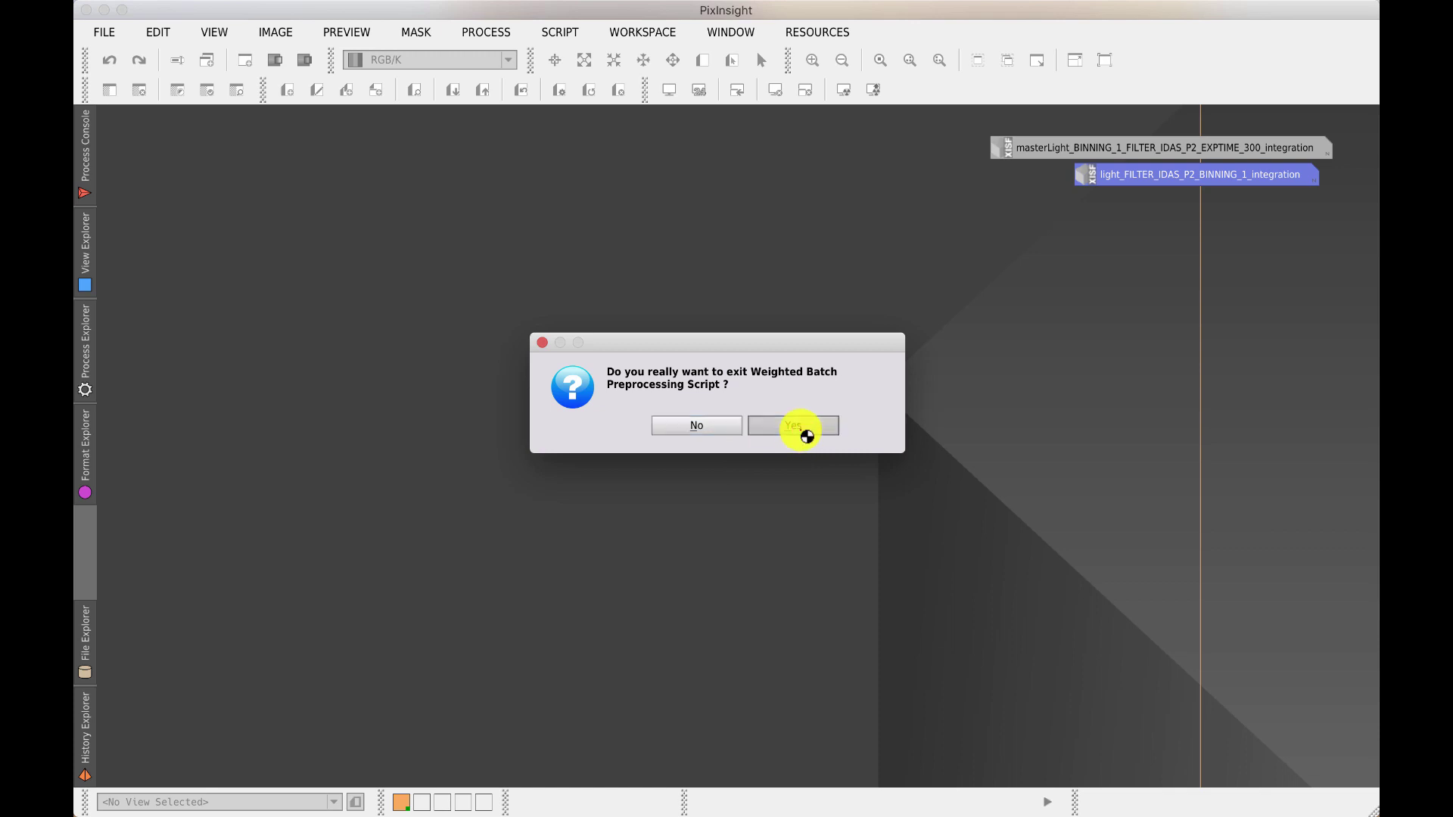
Restore the iconized light and masterLight integration images and reposition their windows in the workspace
double_click(1169, 180)
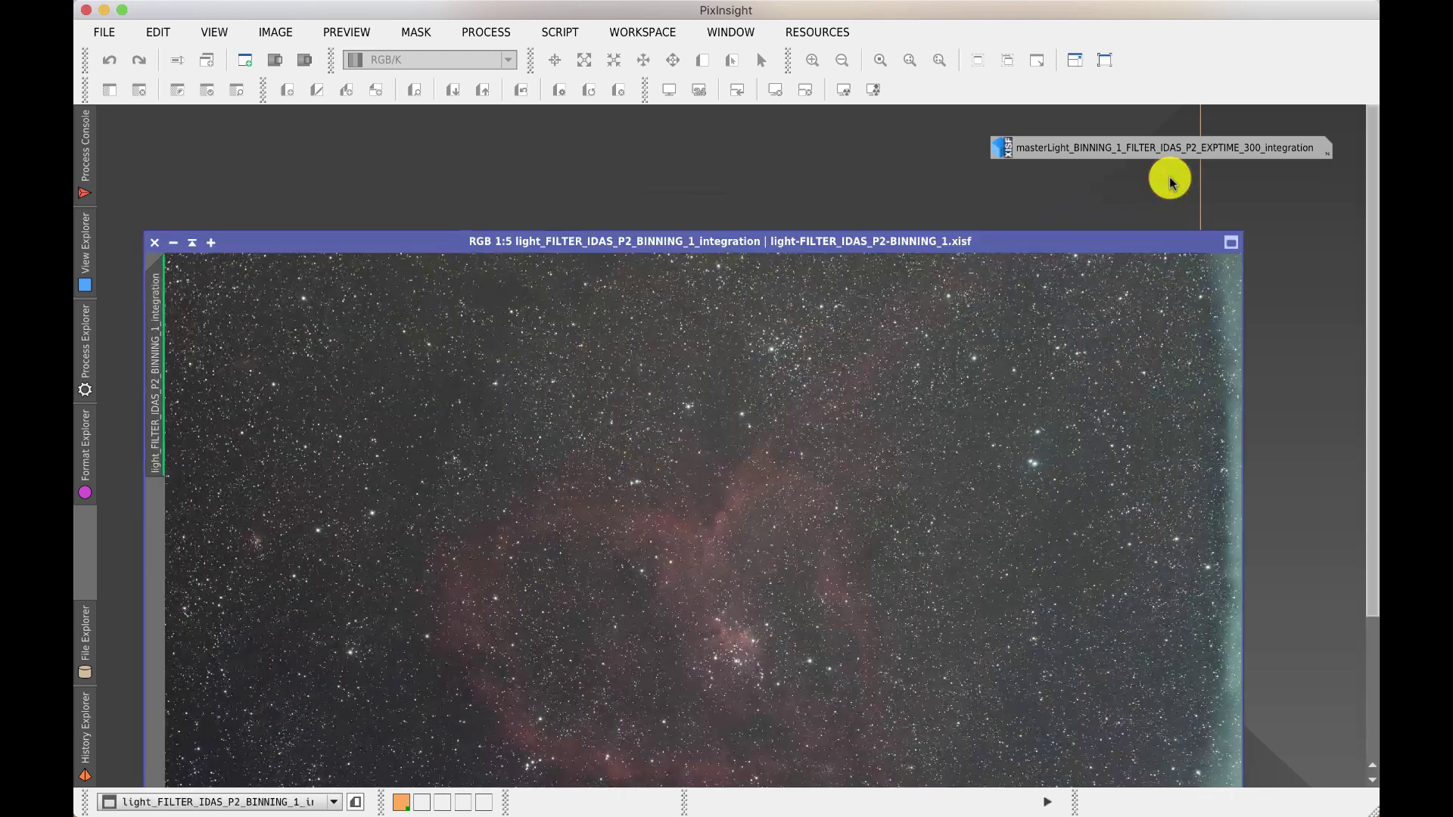
drag(556, 250, 545, 152)
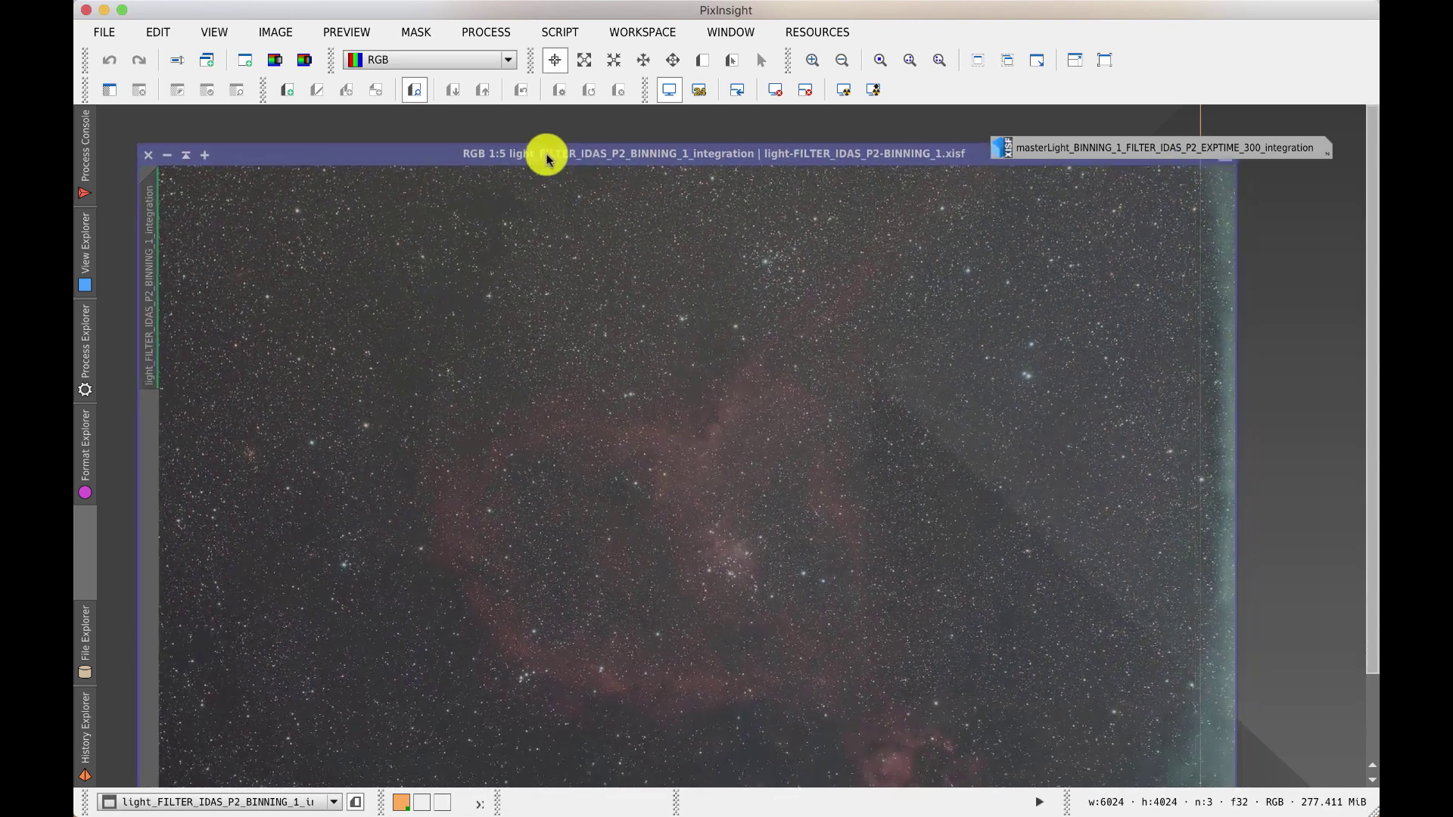
click(1103, 149)
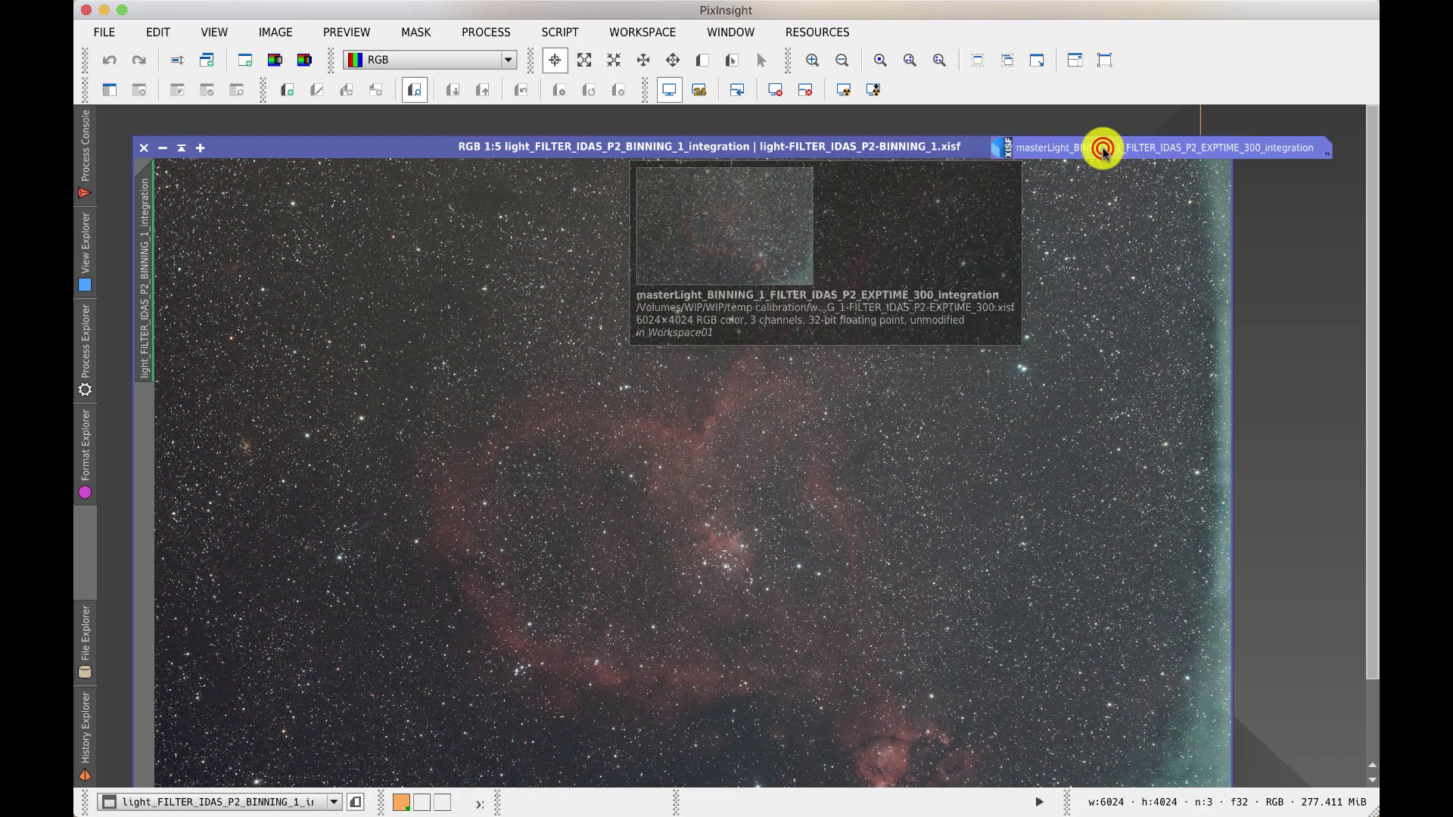
double_click(1102, 150)
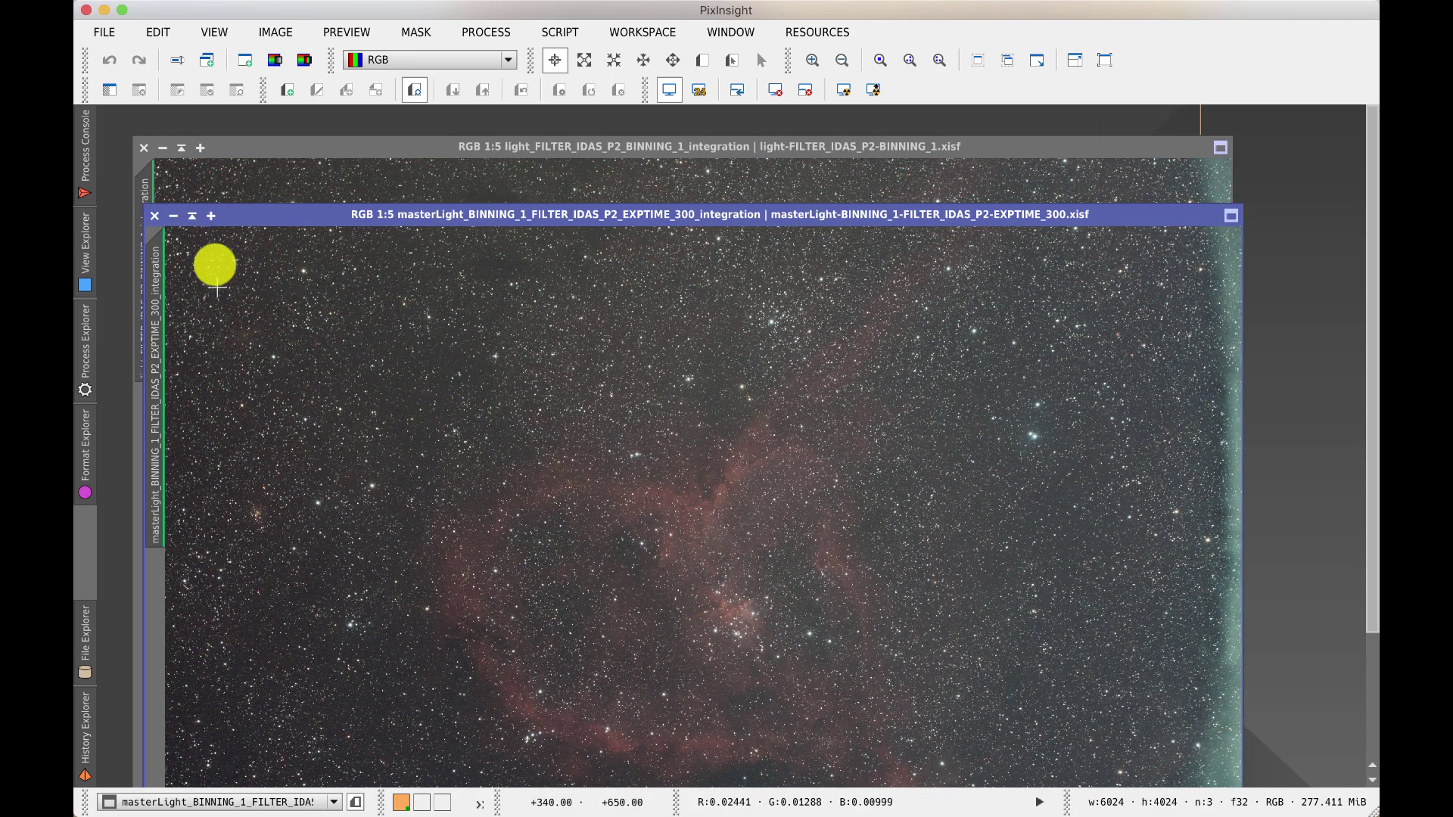
click(252, 215)
drag(251, 215, 311, 65)
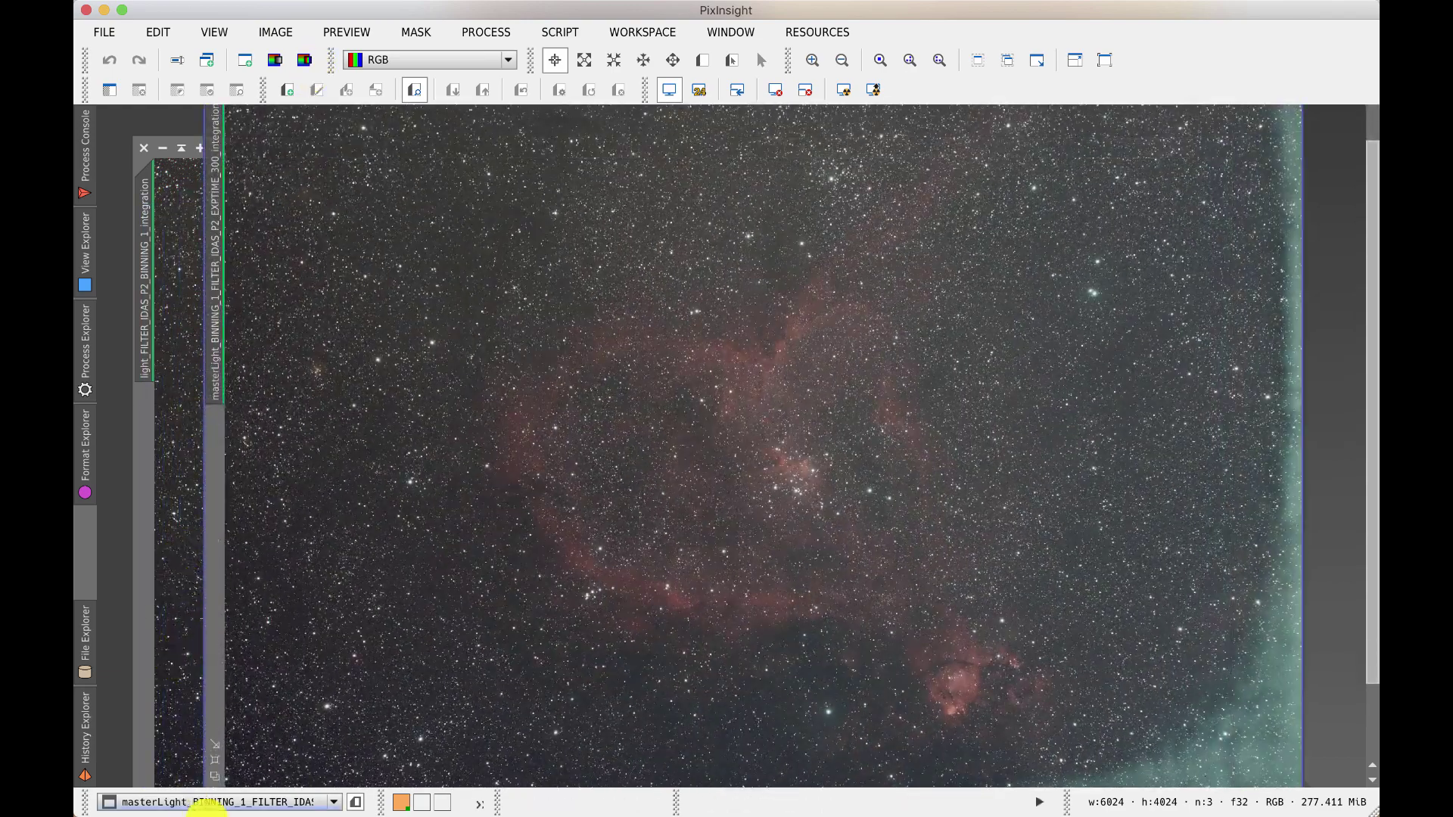
Reduce both integration images to 1:8 and offset the light integration window from the masterLight one
click(215, 776)
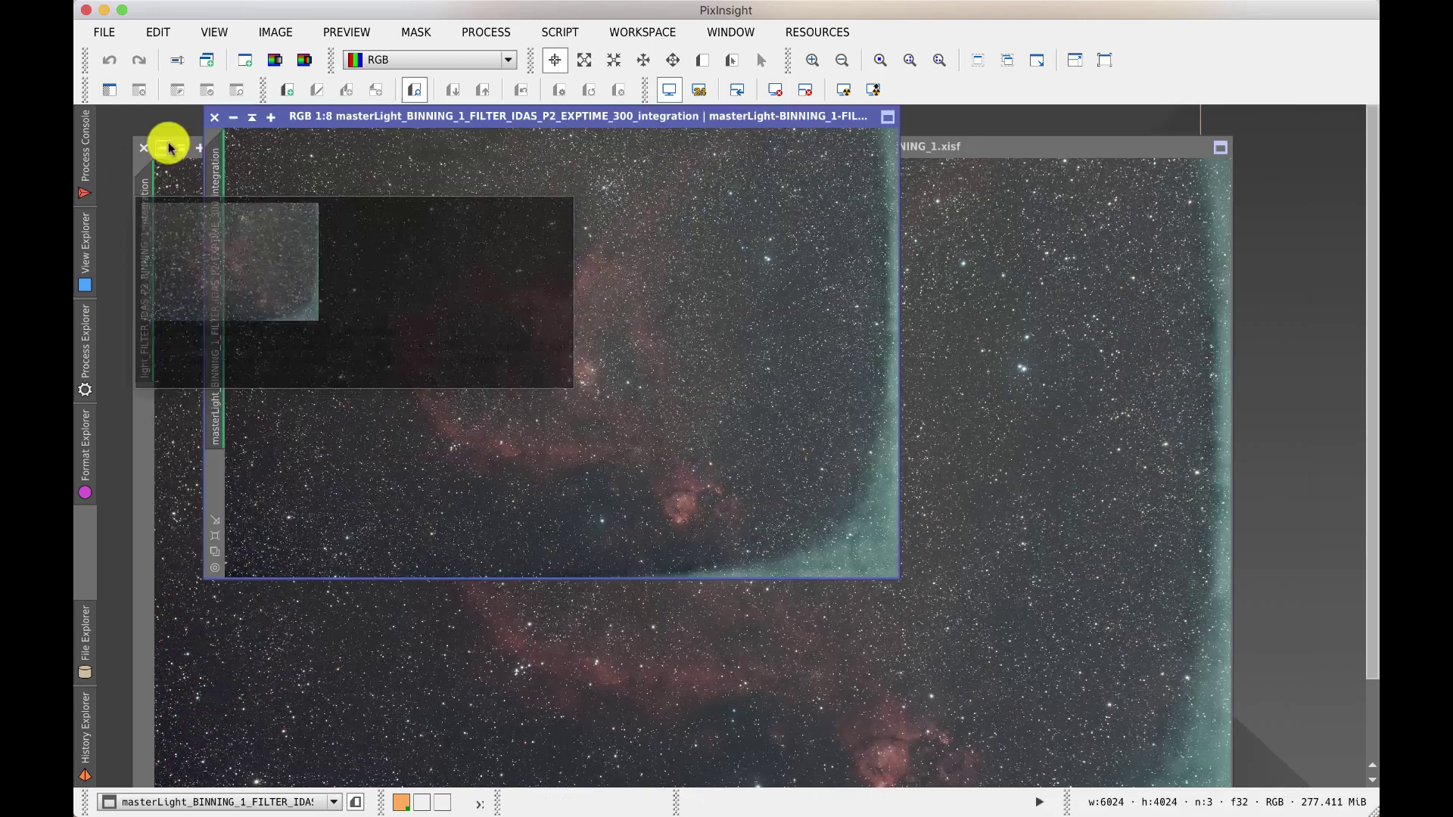
double_click(1027, 149)
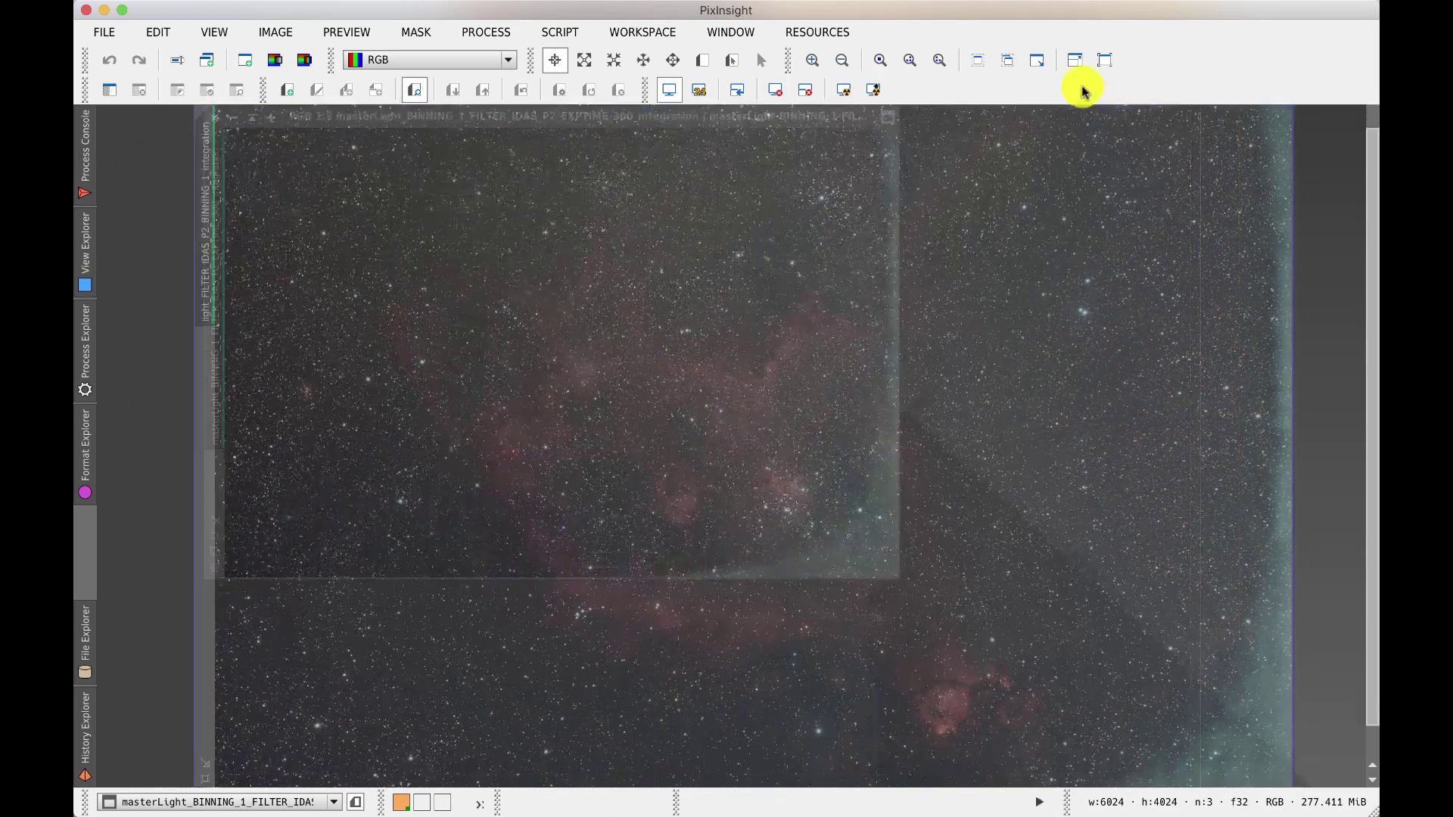
click(195, 776)
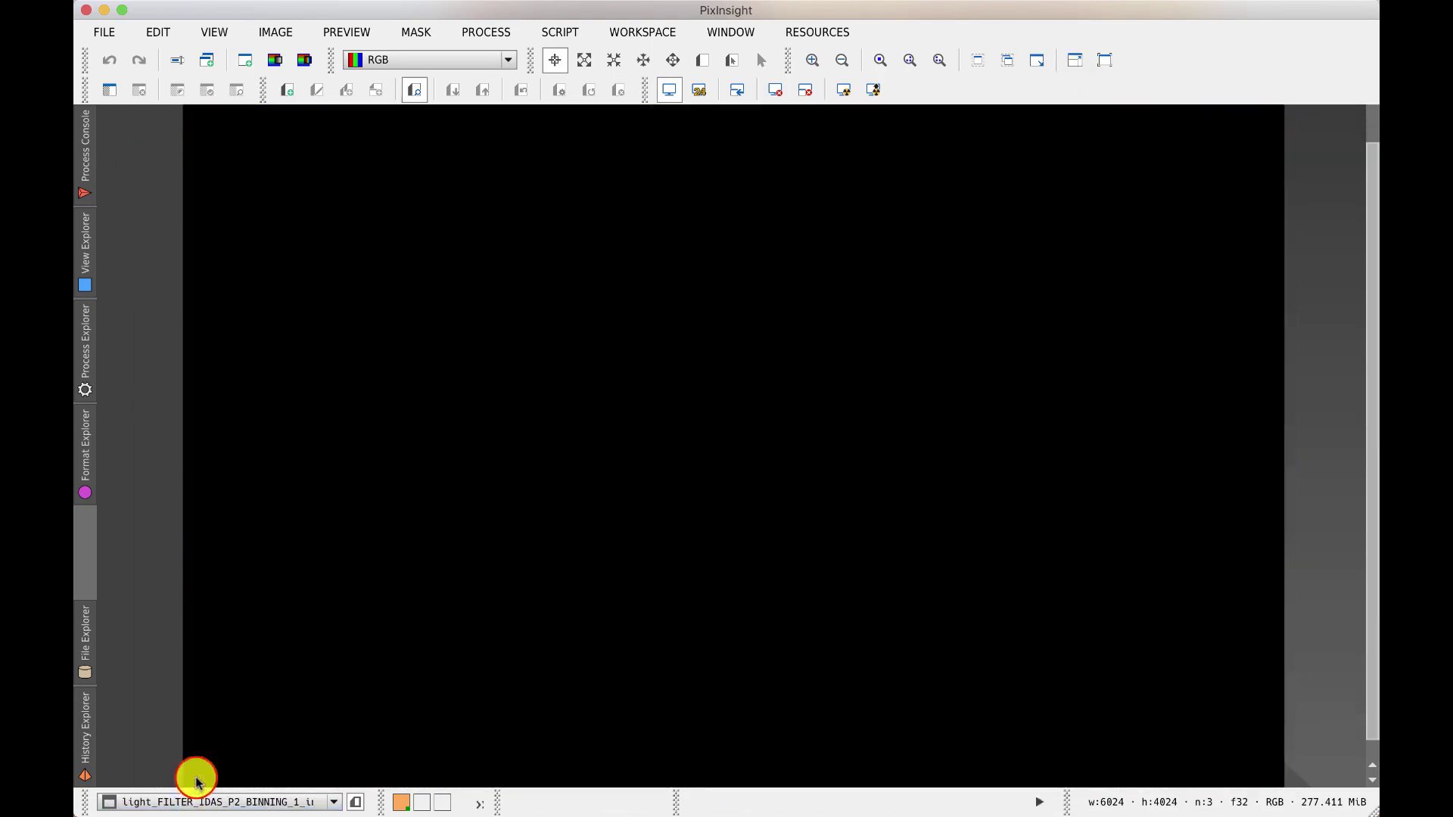
drag(265, 115, 494, 270)
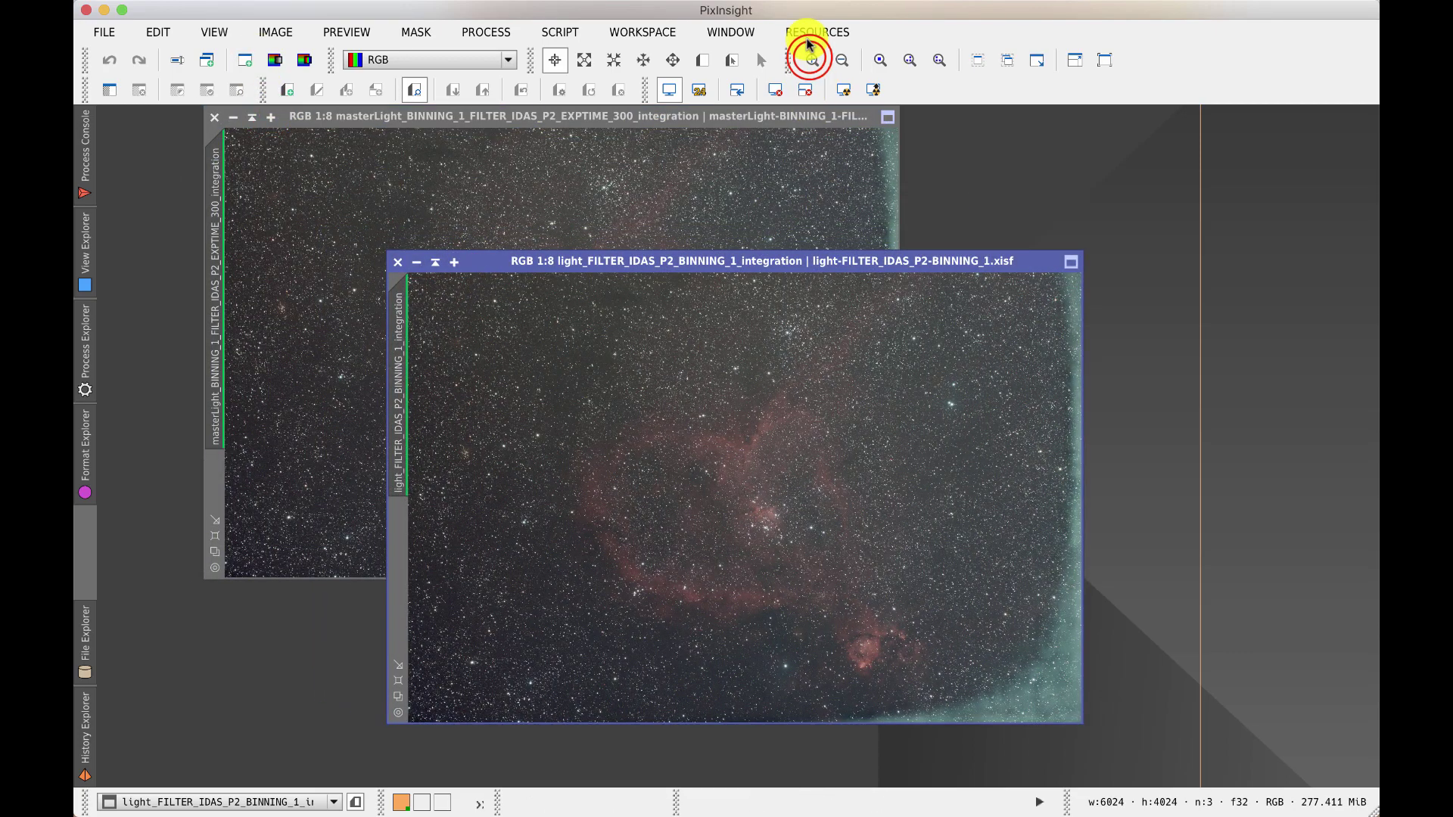
Zoom the light integration image to 2:1 around the central nebula and star cluster to examine its detail
click(809, 60)
click(810, 60)
click(810, 59)
click(810, 60)
click(811, 61)
click(811, 60)
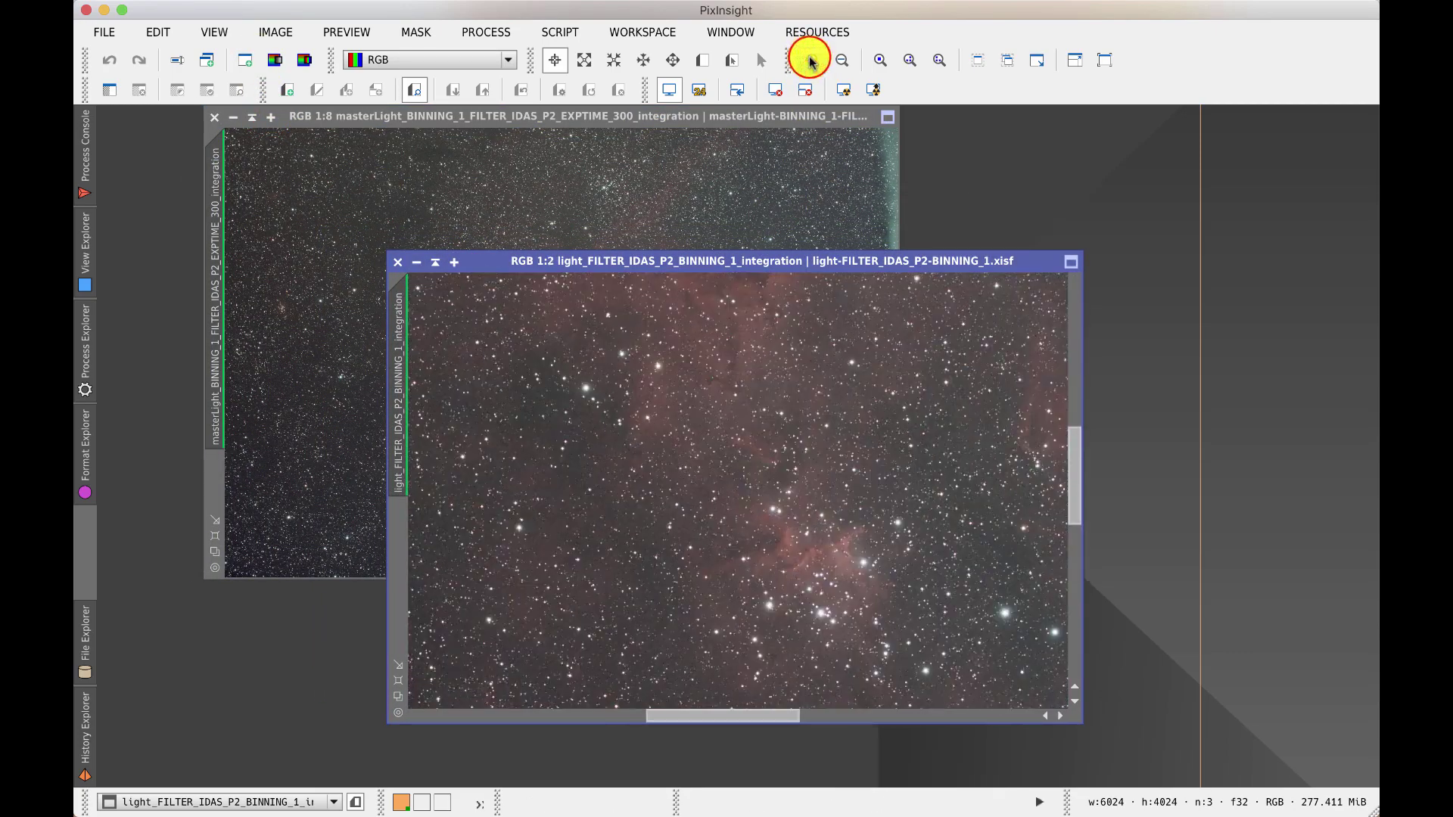
click(811, 62)
drag(1074, 480, 1074, 496)
drag(600, 262, 731, 238)
click(813, 60)
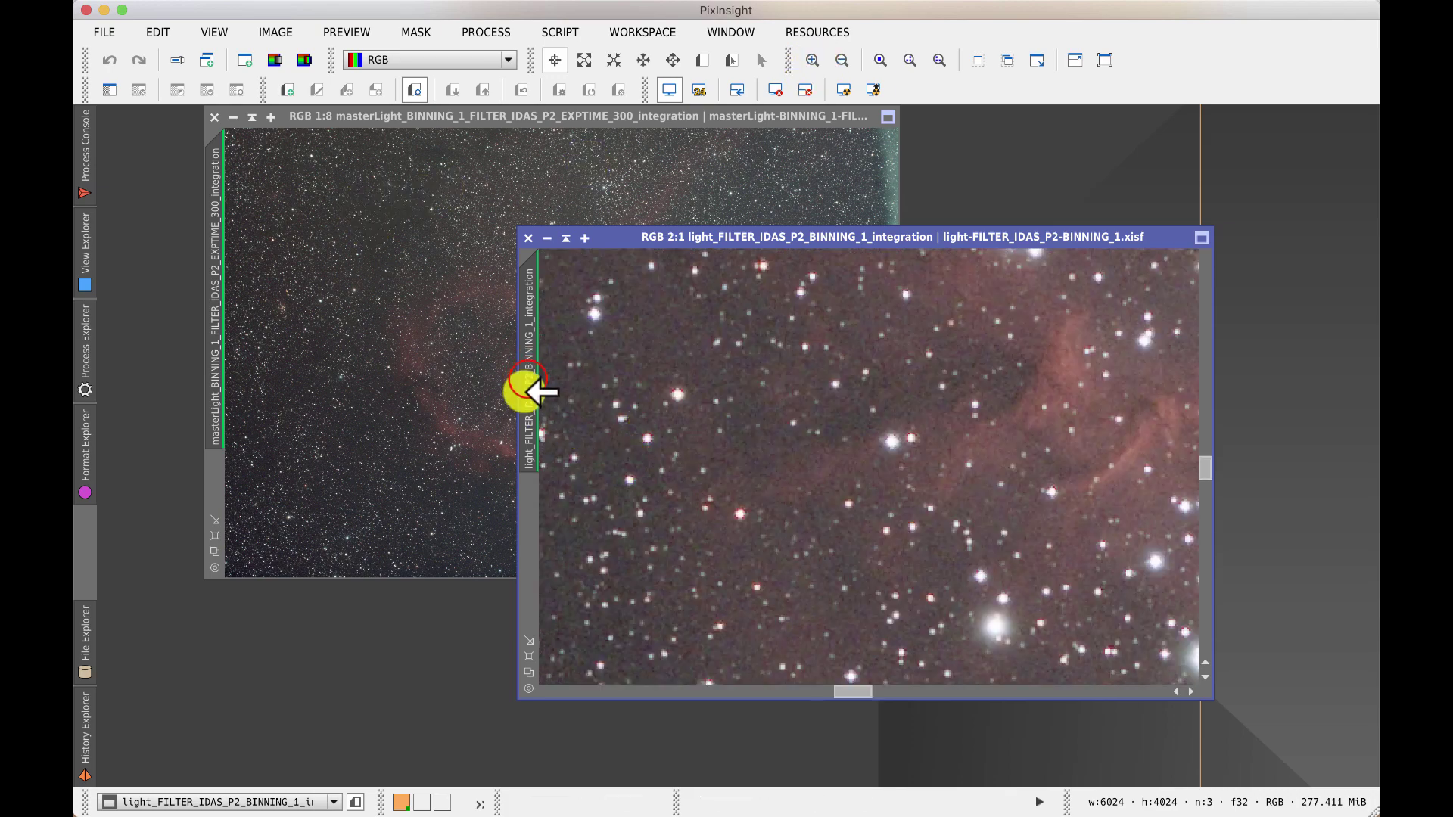
Match the masterLight integration's zoom and position to the light integration's 2:1 view, and move the light window beside it for comparison
mouse_move(531, 379)
drag(531, 380, 216, 342)
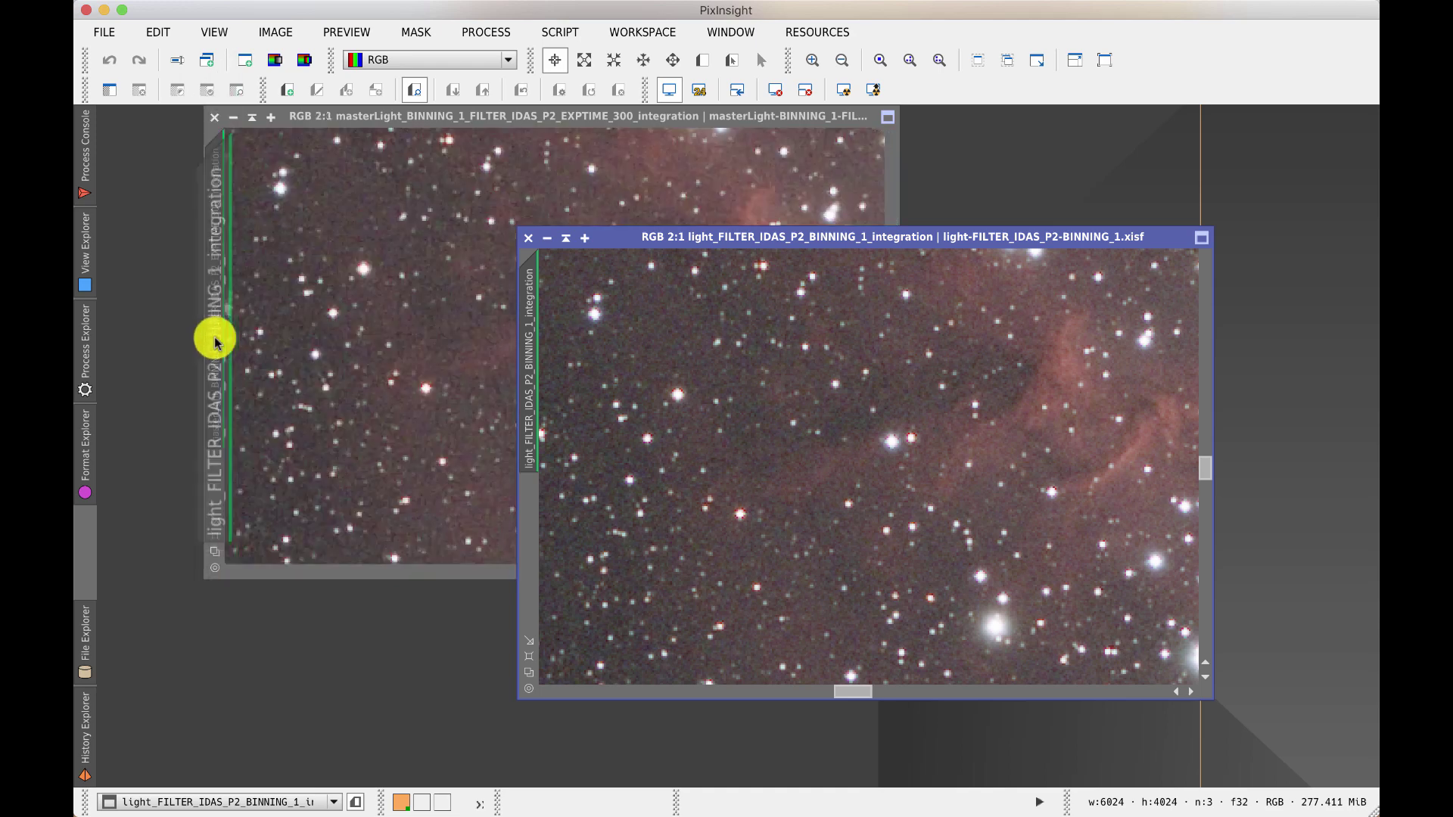
drag(620, 238, 732, 142)
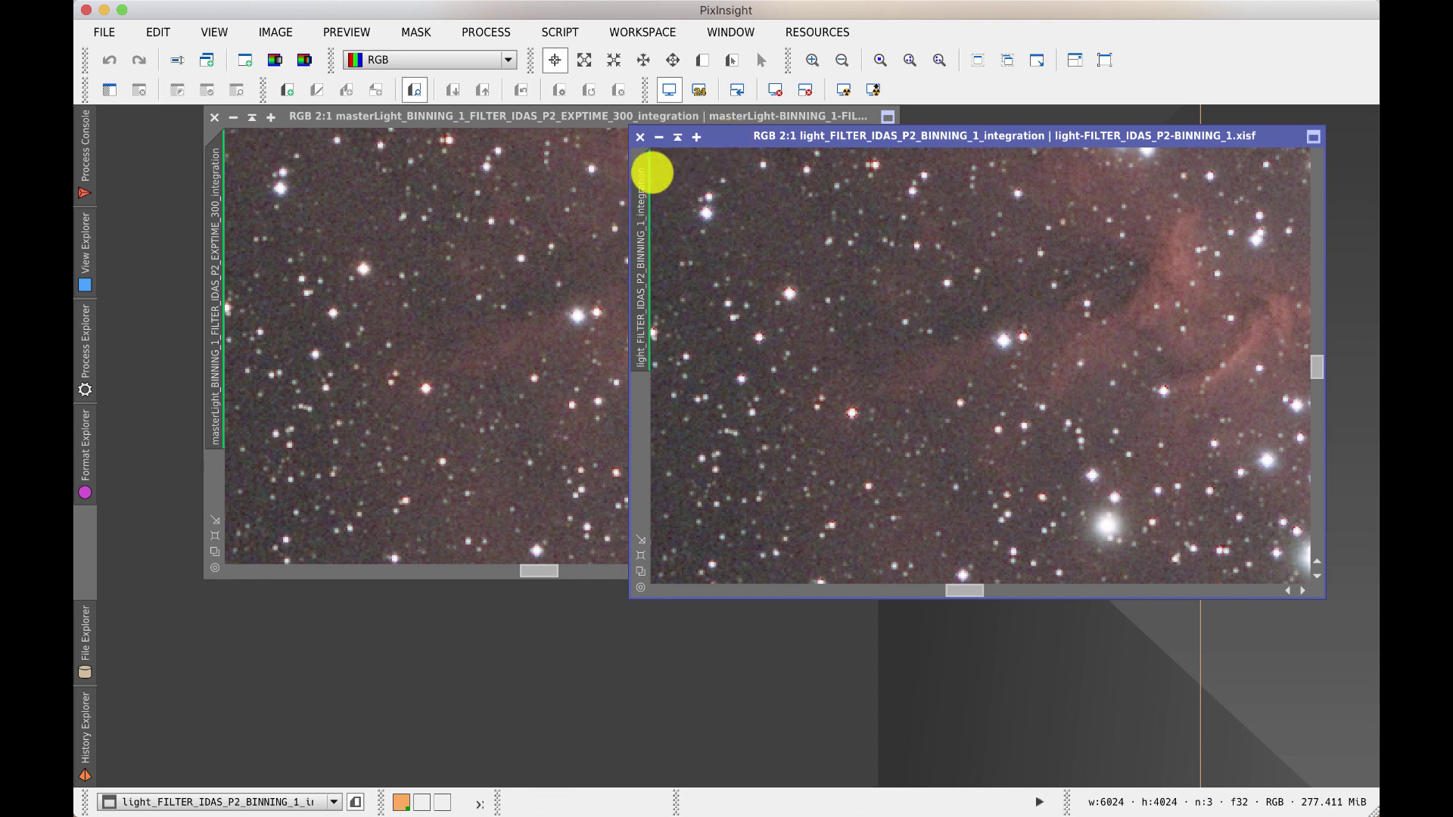
mouse_move(643, 360)
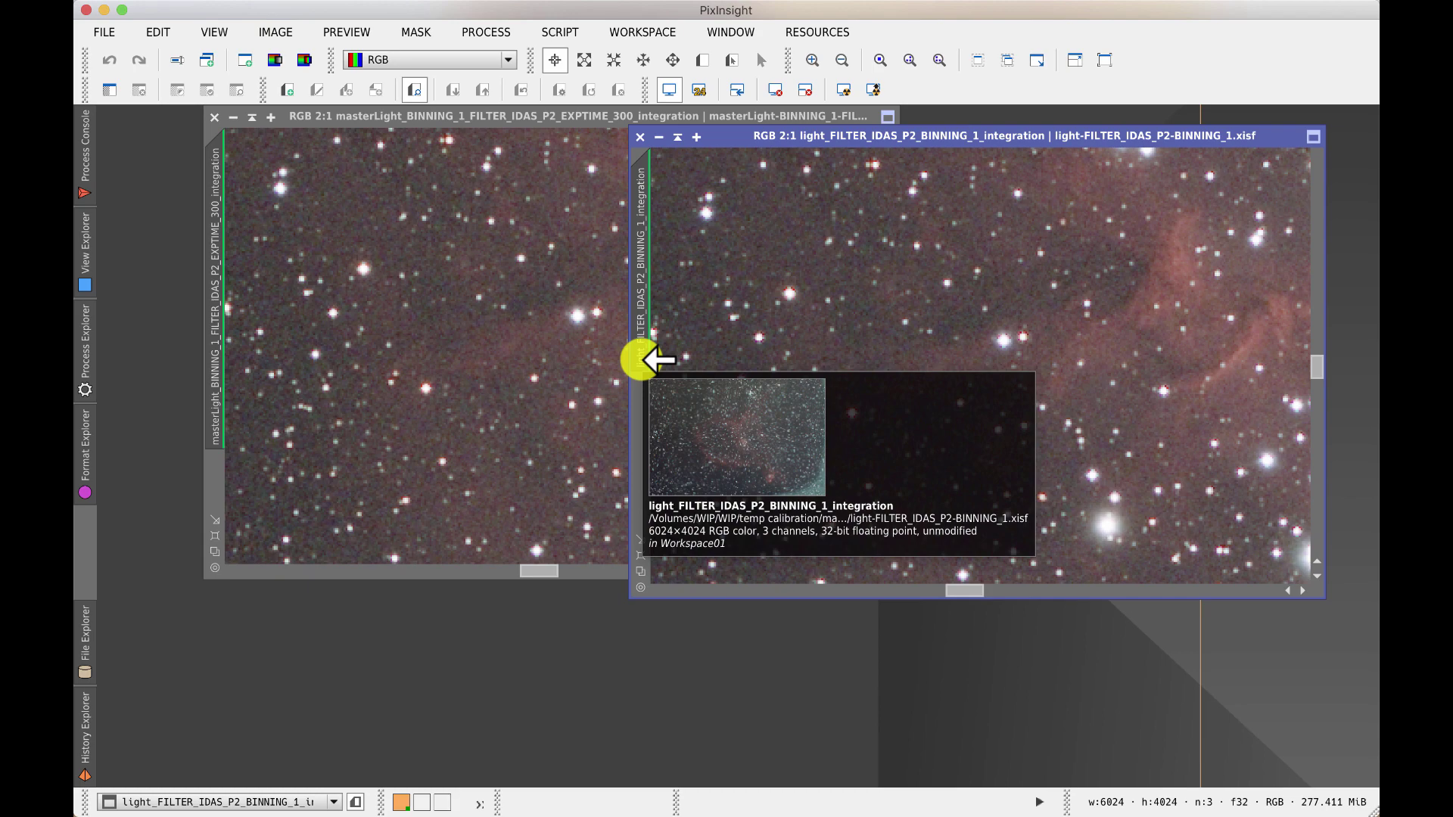
Show the Process Console and examine the noise, SNR and noise reduction estimates logged for the light frame integration
click(97, 179)
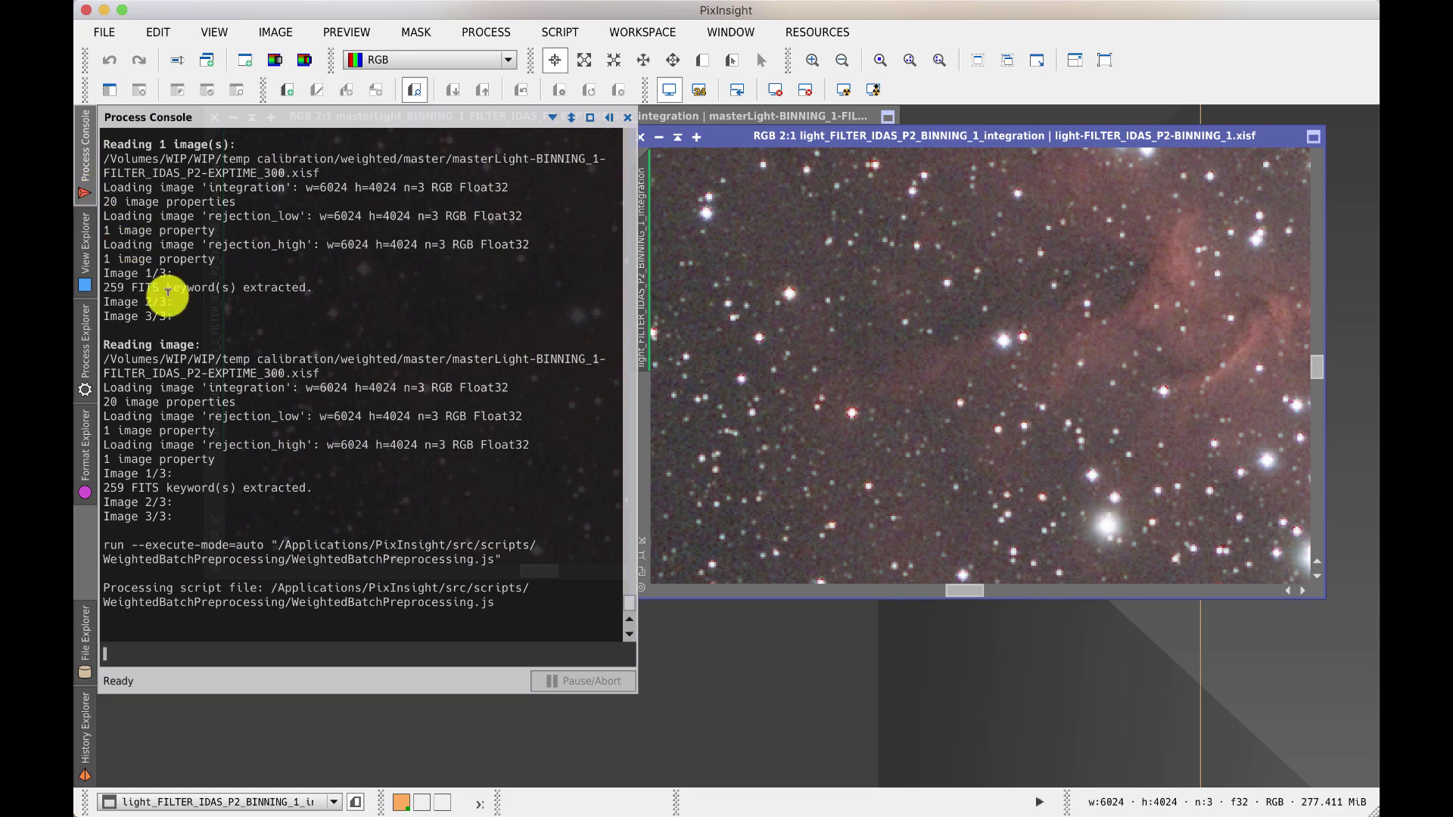
scroll(167, 291, up, 11)
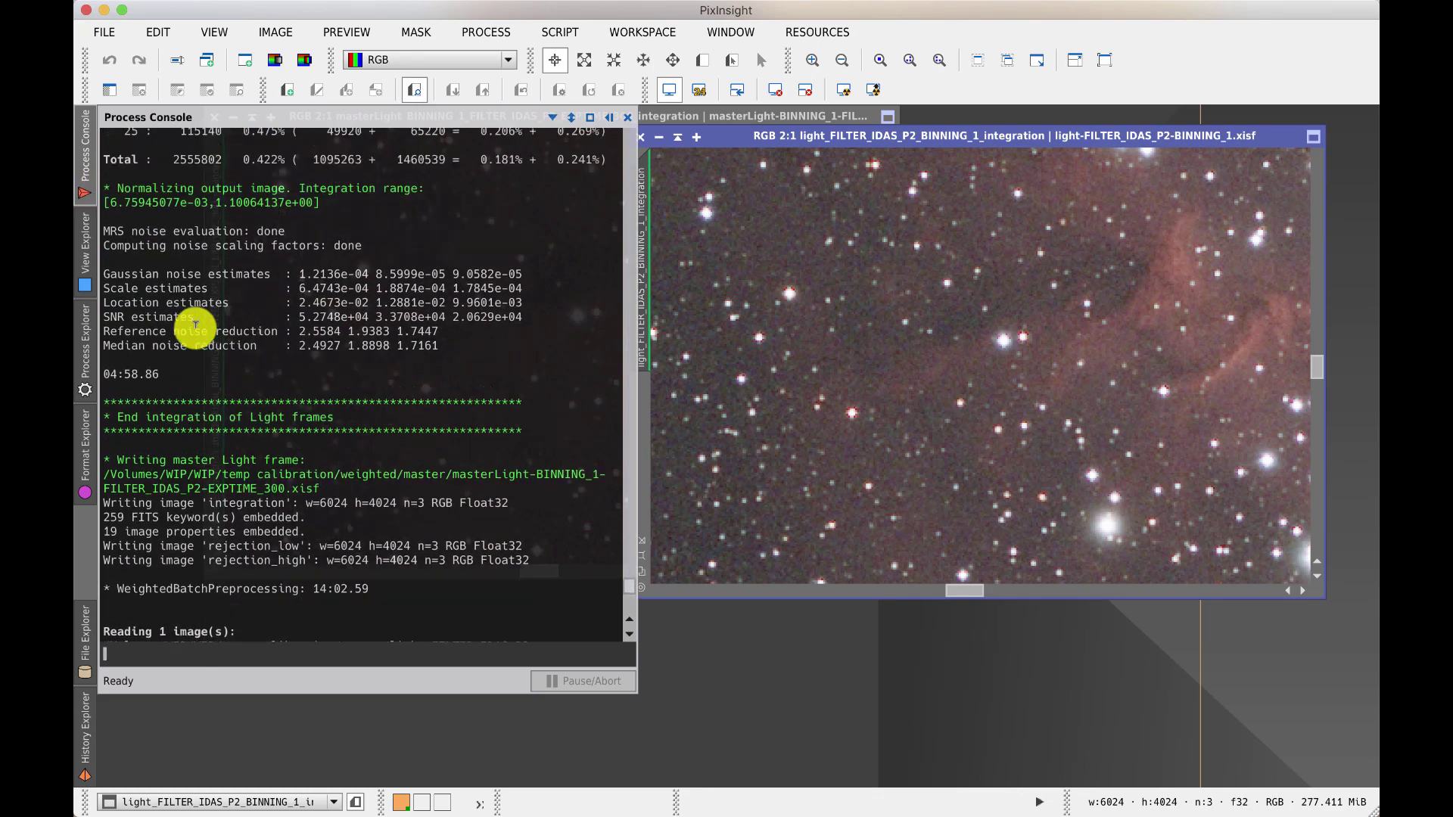
scroll(196, 324, up, 2)
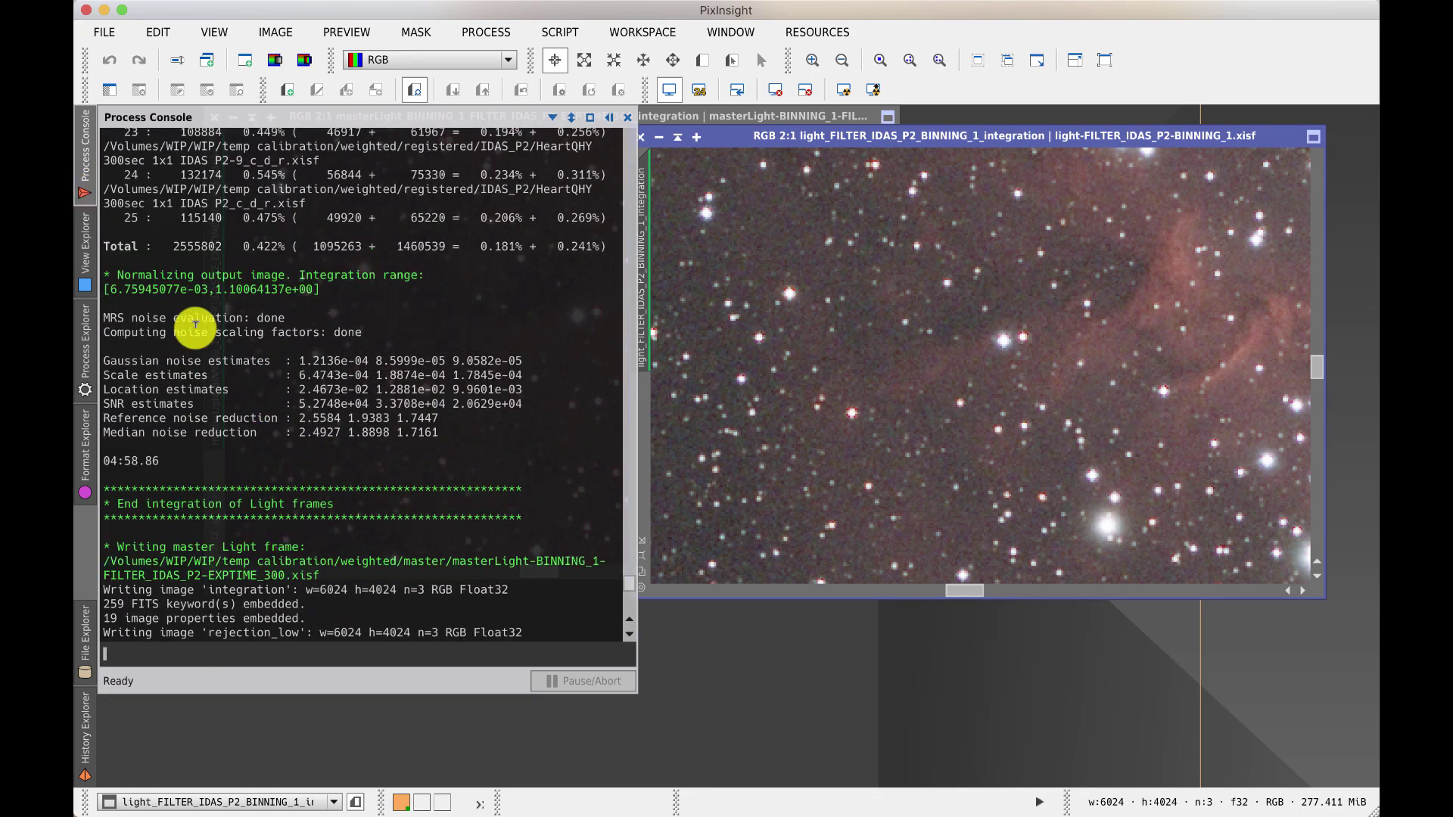
scroll(195, 324, up, 1)
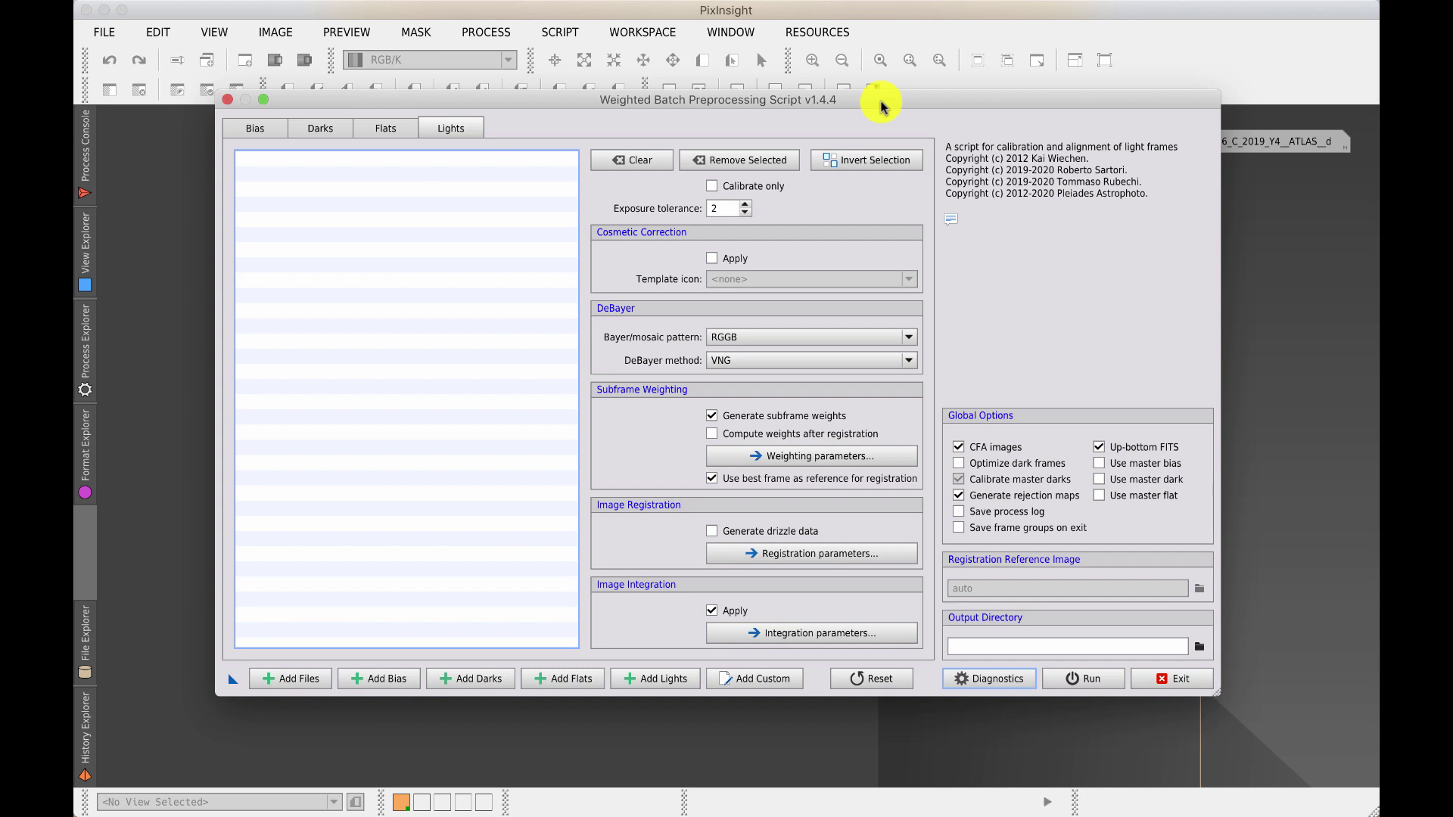
Exit the Weighted Batch Preprocessing script, then view the iconized C/2019 Y4 ATLAS comet image and iconize it again
click(1171, 679)
click(797, 430)
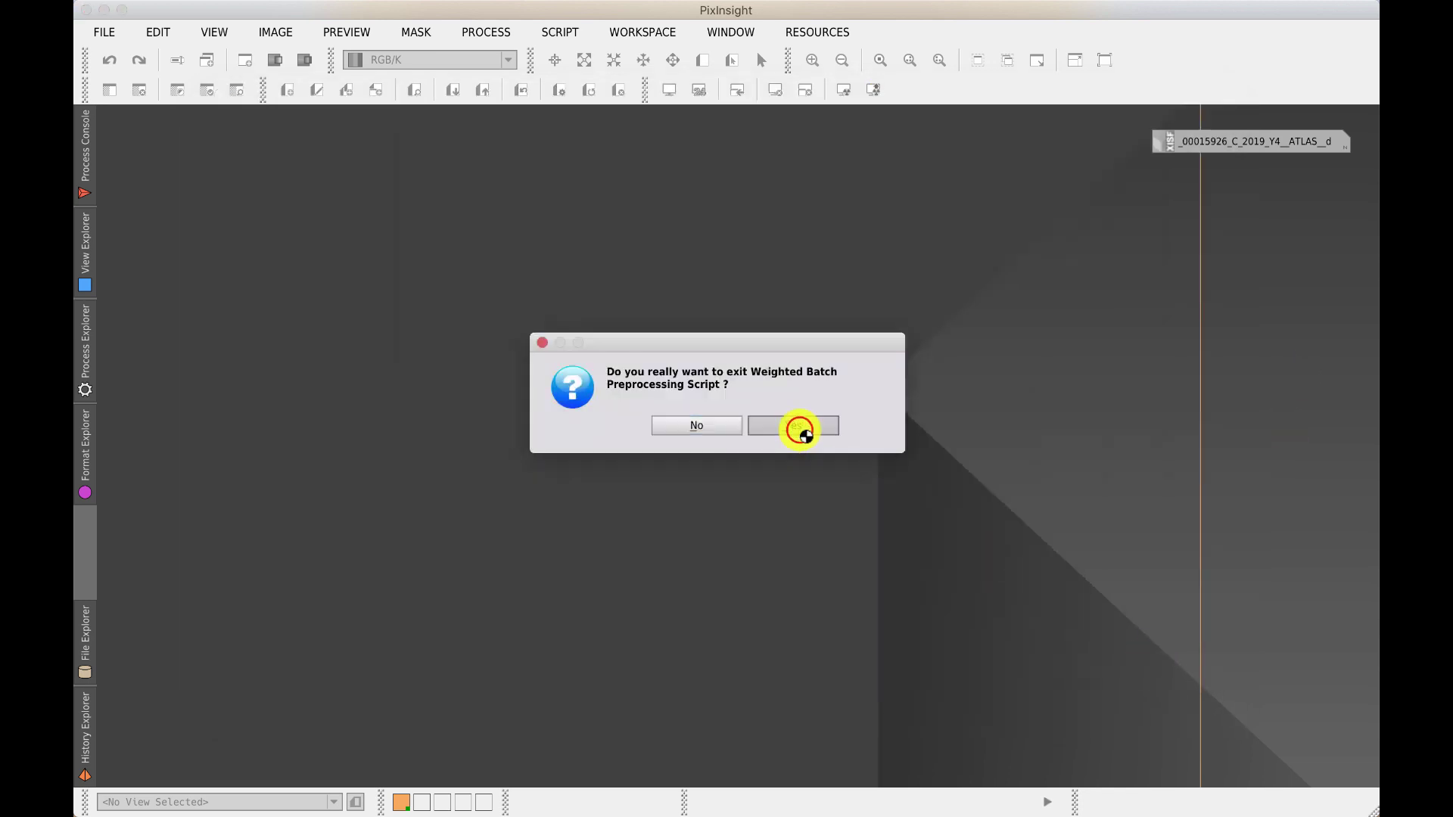
double_click(1259, 141)
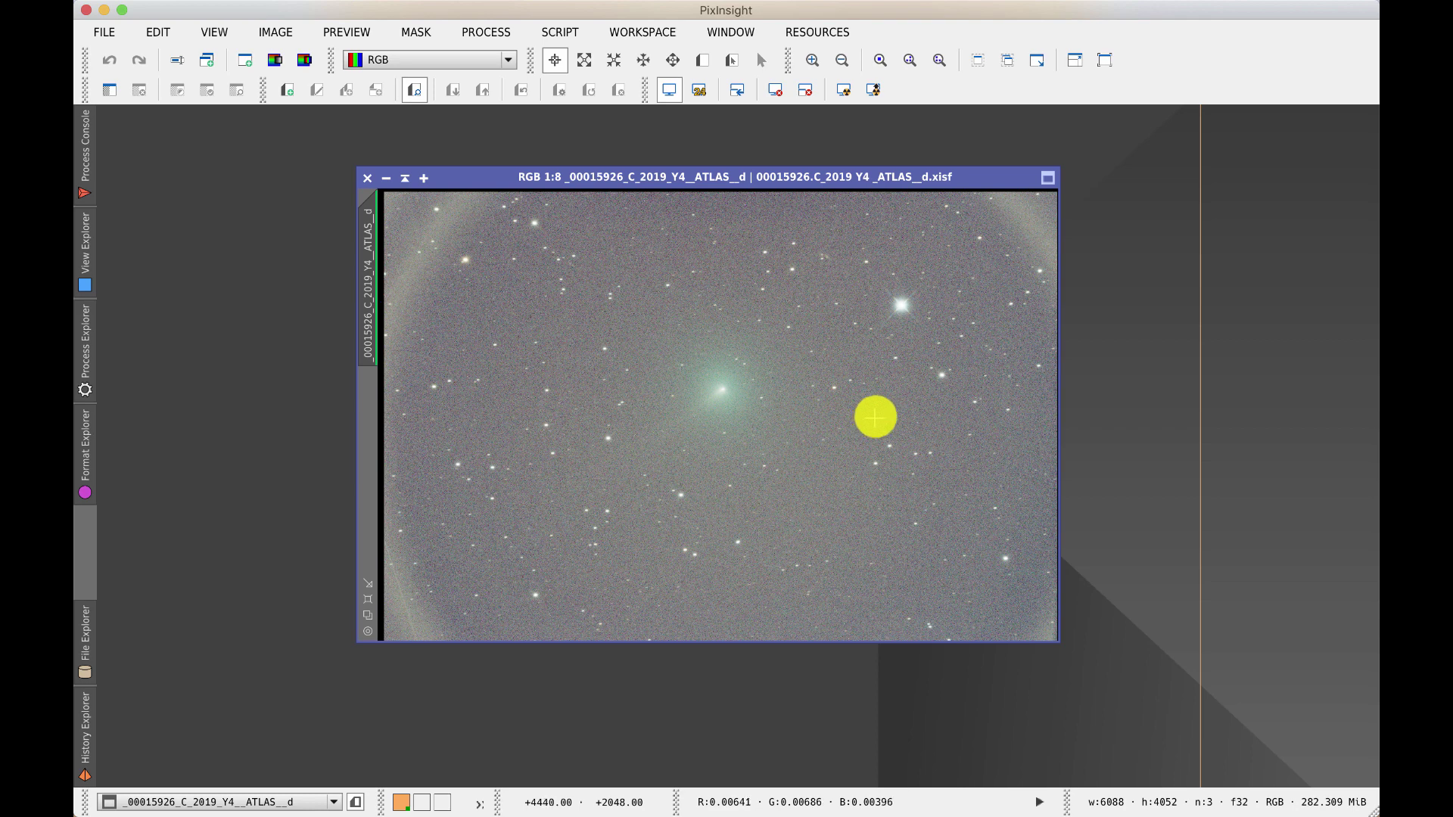
click(386, 178)
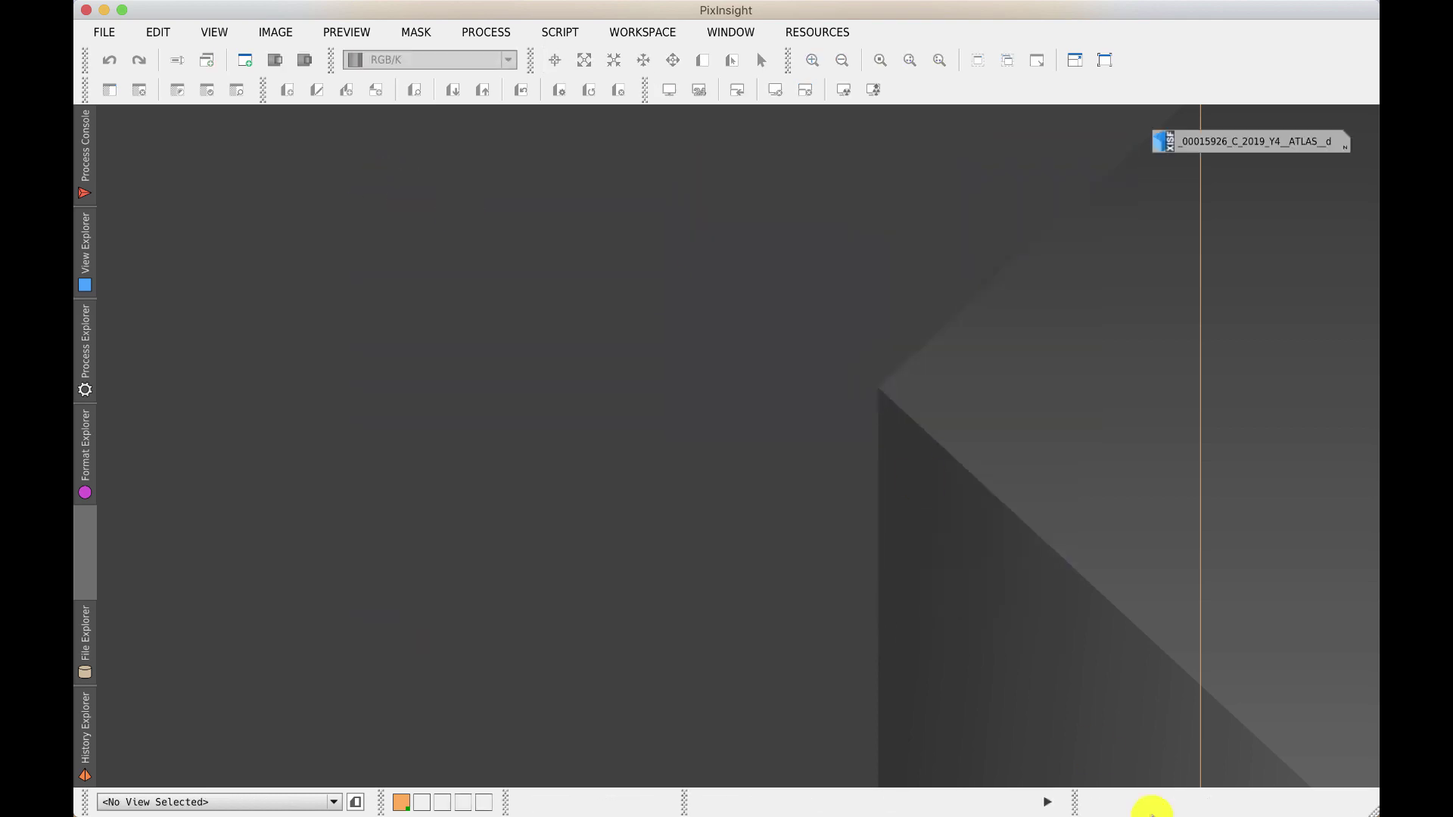
Switch to the Untitled.rtf notes and highlight "bias" in the dark scaling formula that assumes dark values exceed bias values
click(1170, 772)
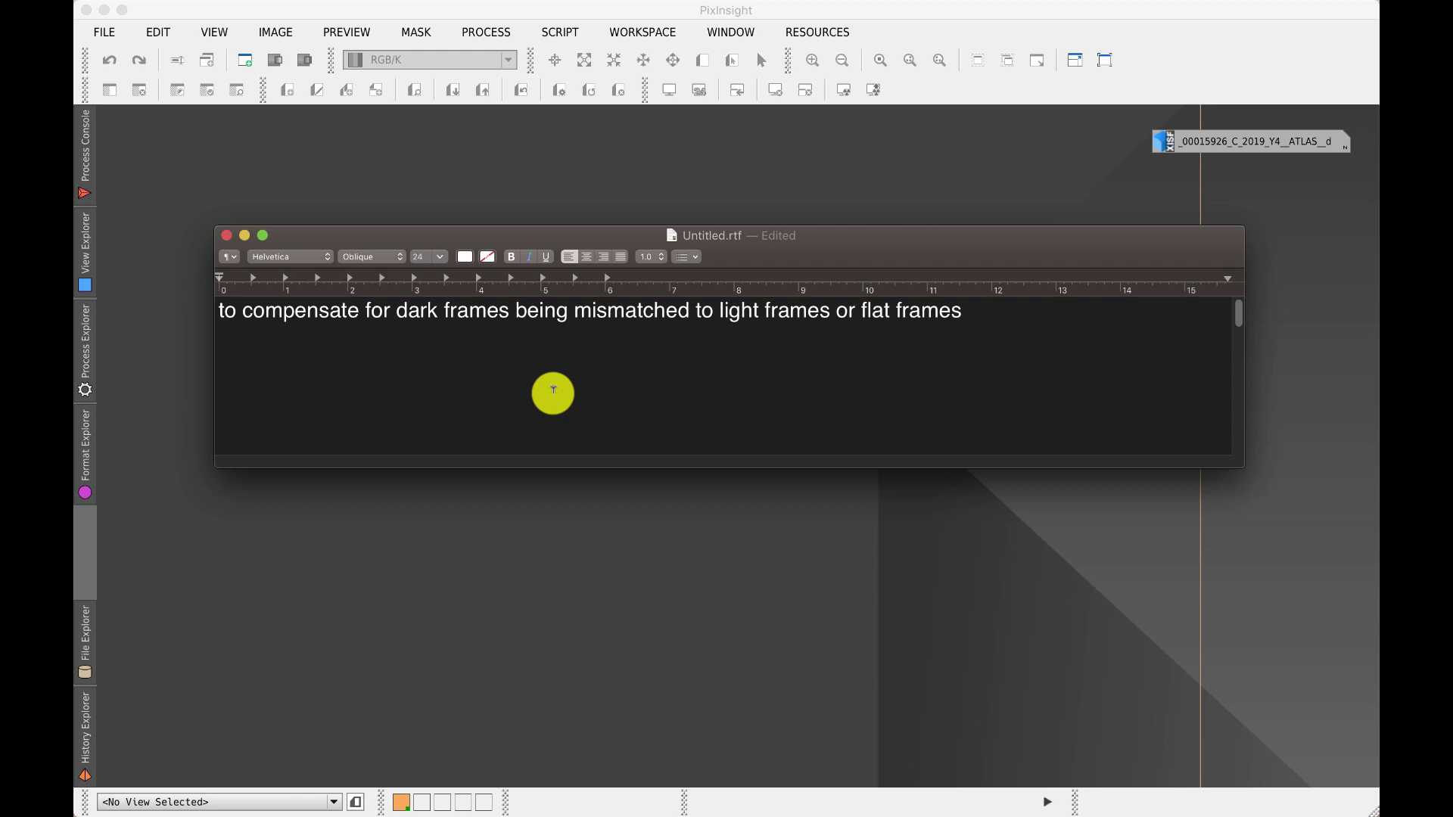
scroll(554, 389, down, 5)
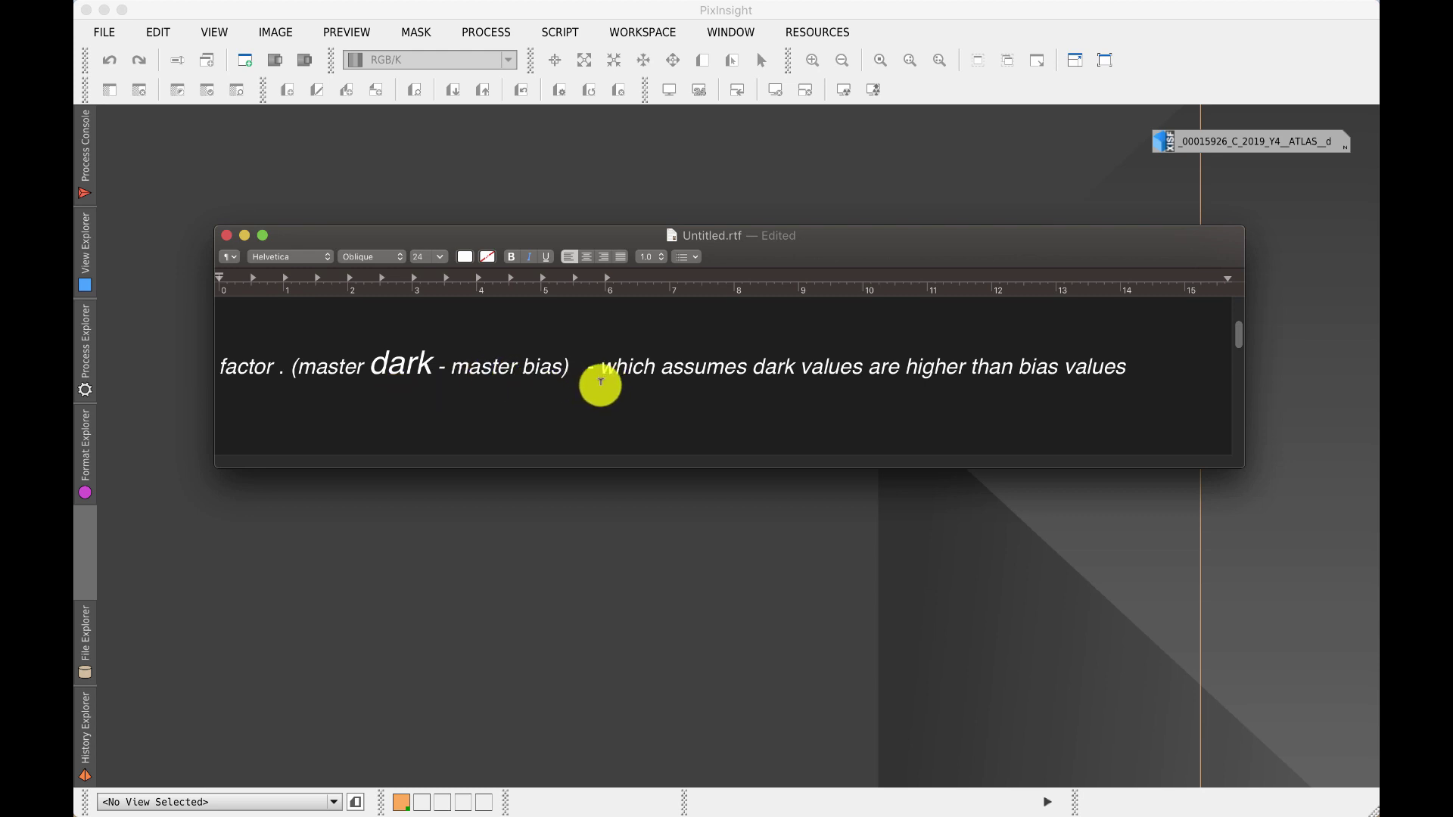
click(382, 364)
drag(376, 365, 564, 366)
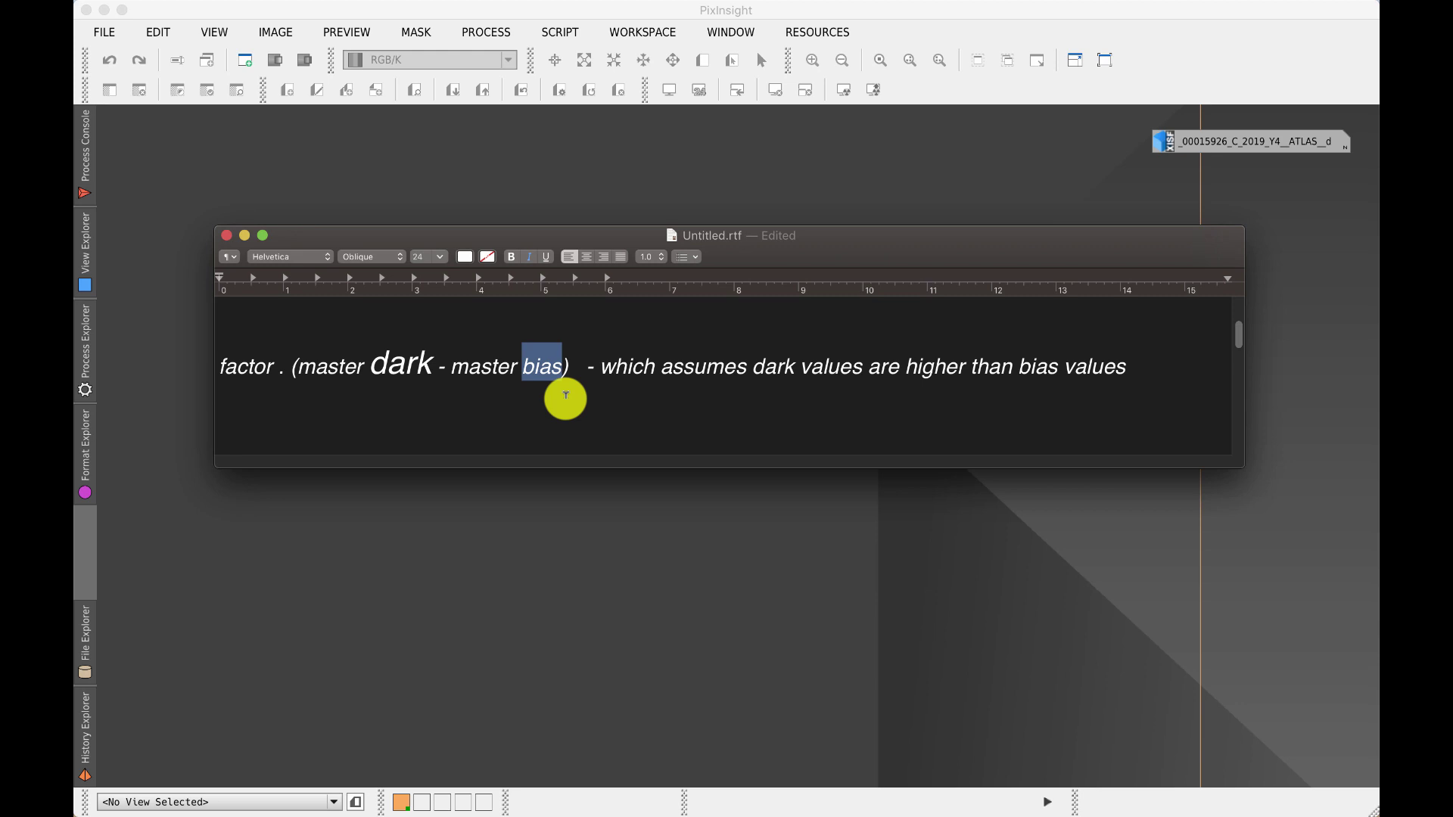
Read the note on semi-compensating CMOS sensors and highlight "bias" and "dark" in the formula below it
scroll(568, 395, down, 1)
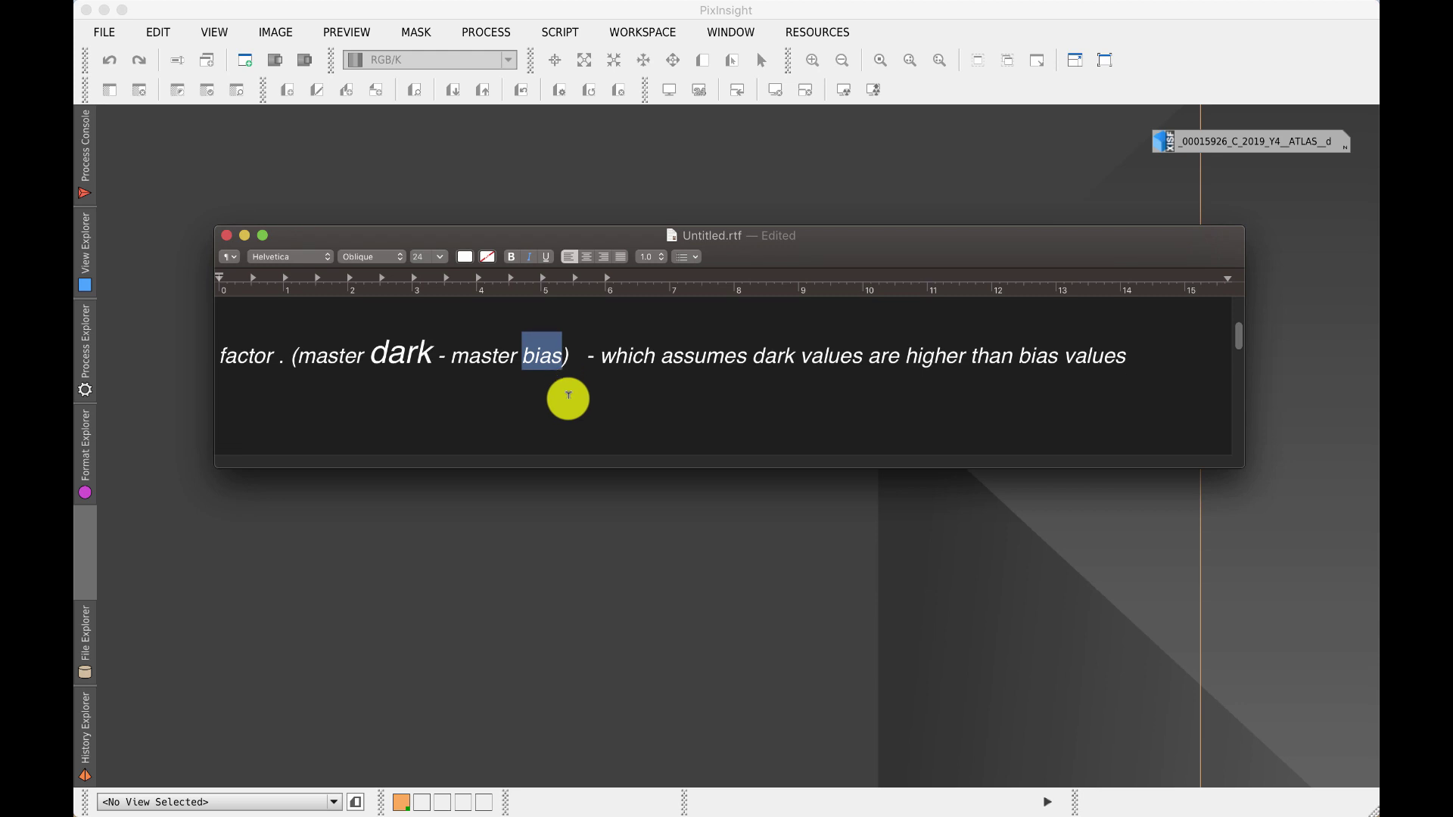
scroll(568, 395, down, 5)
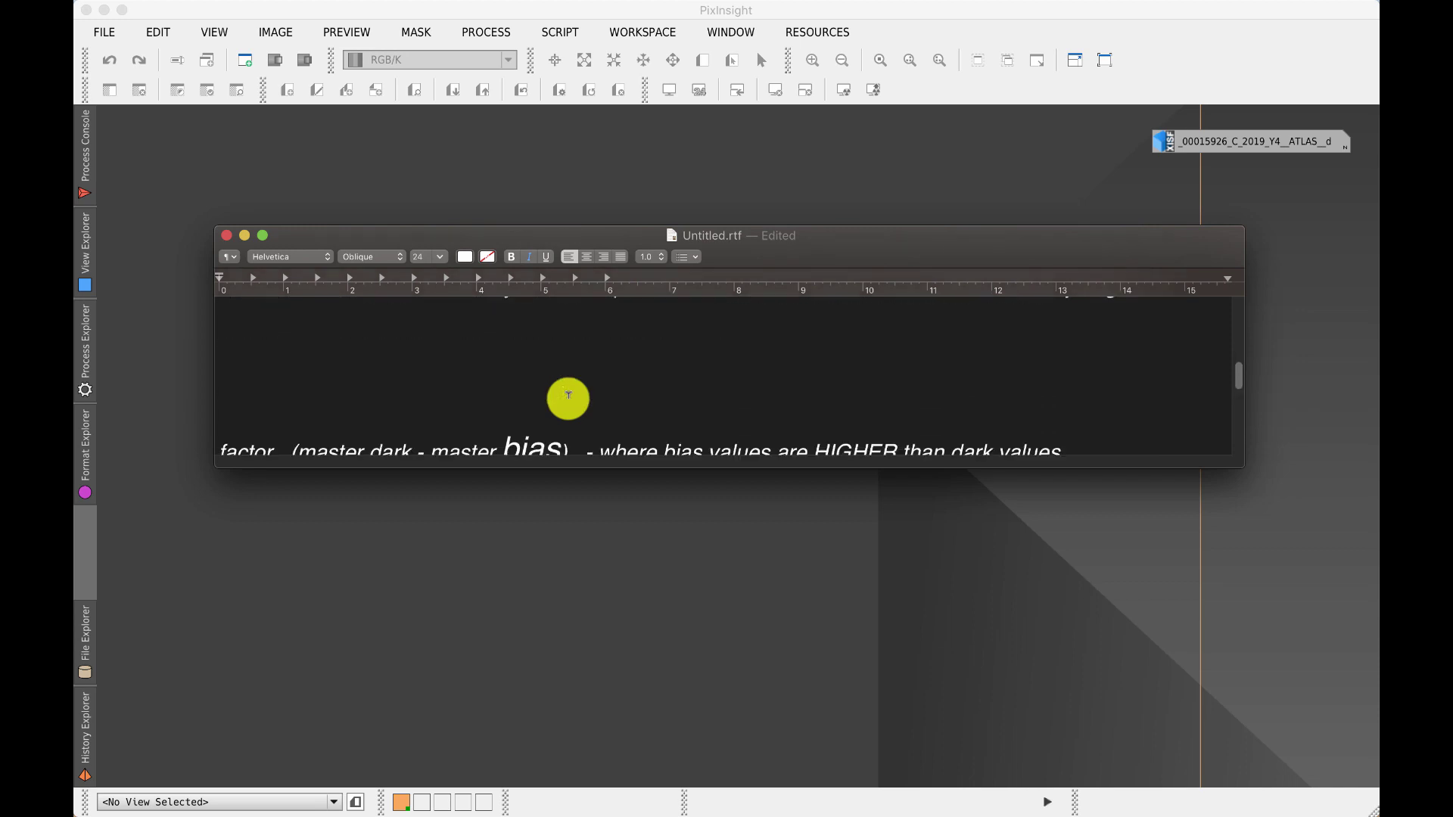
scroll(568, 395, up, 4)
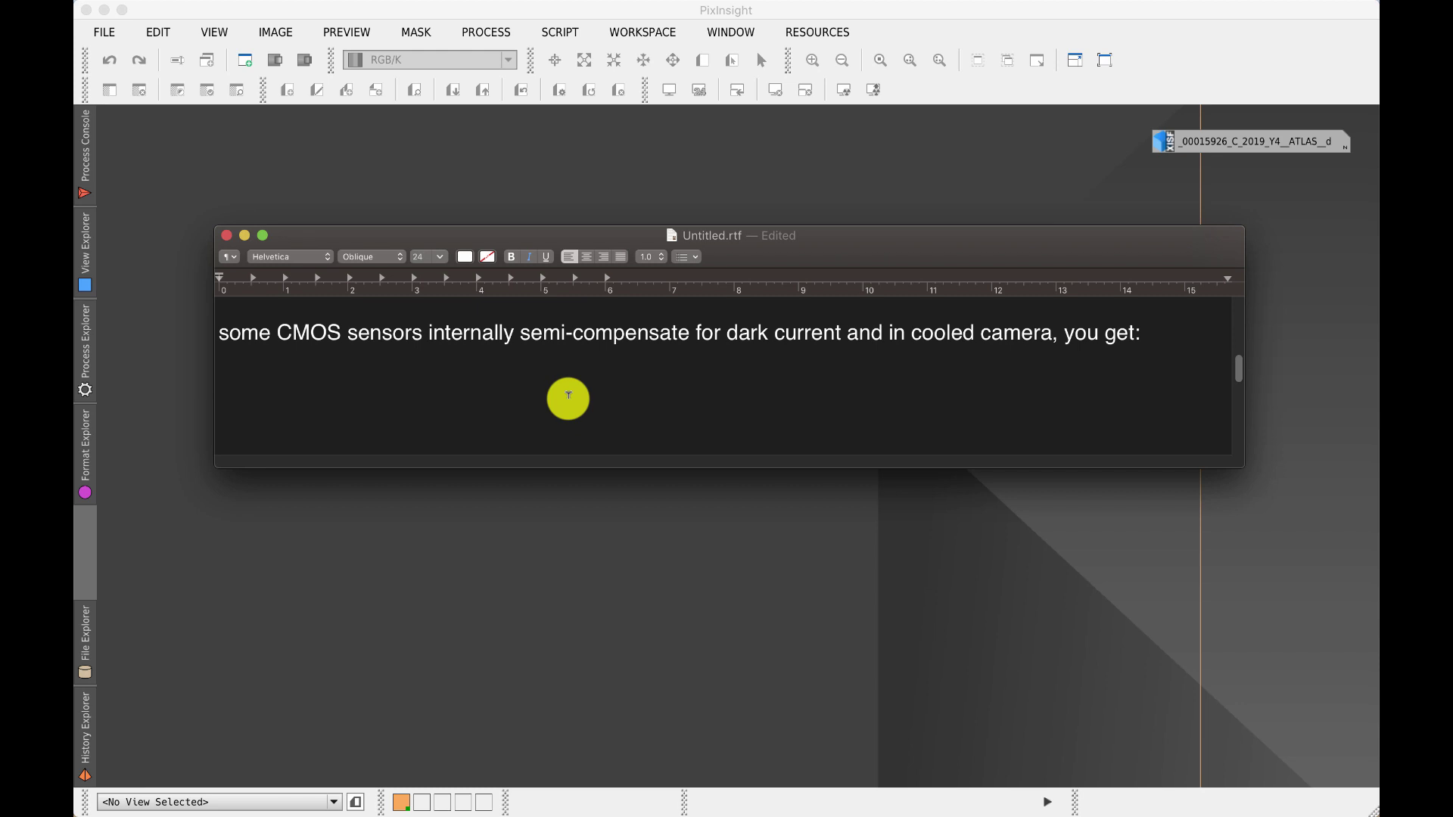
scroll(568, 395, down, 5)
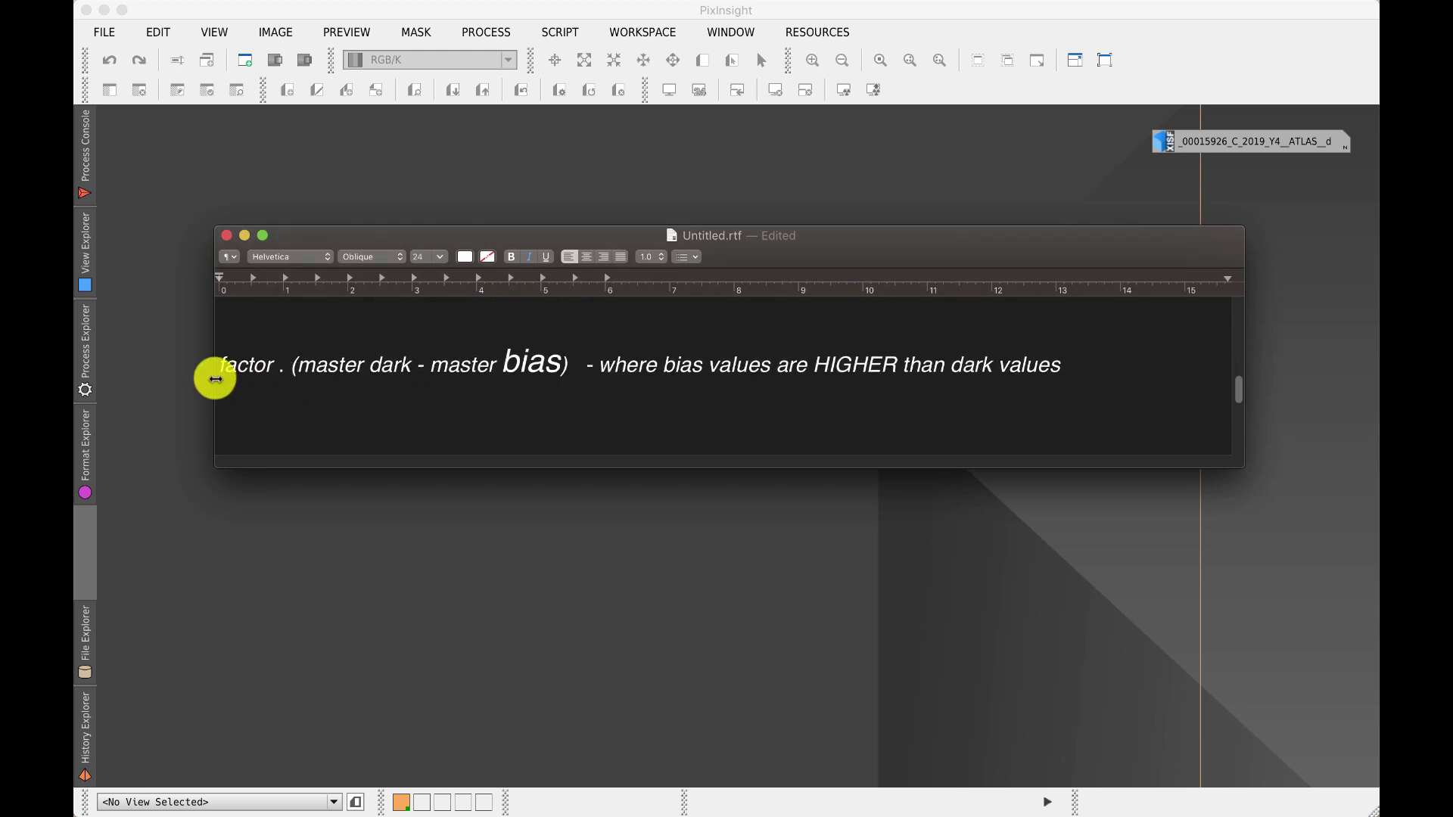
click(506, 363)
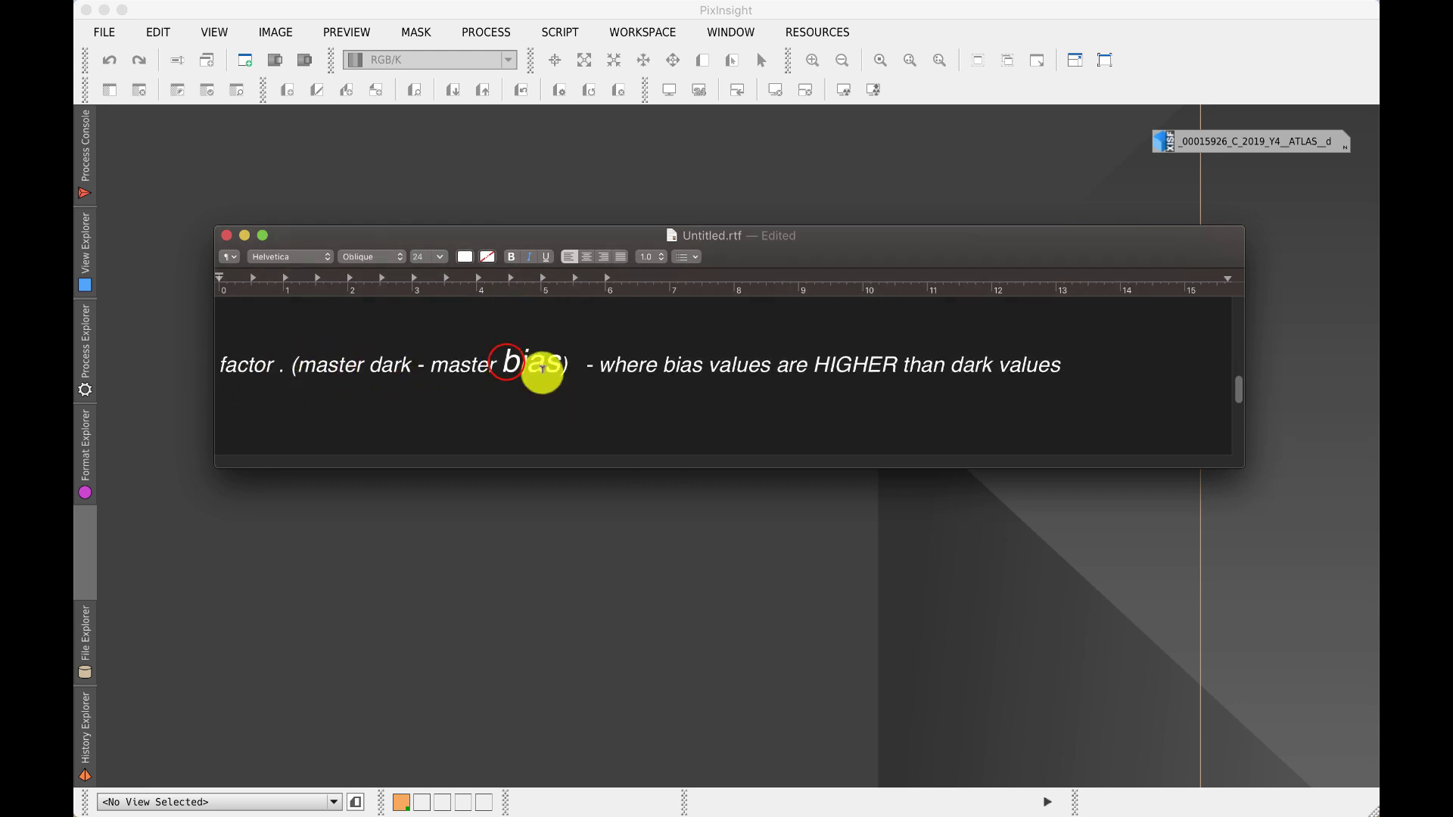
drag(503, 362, 564, 363)
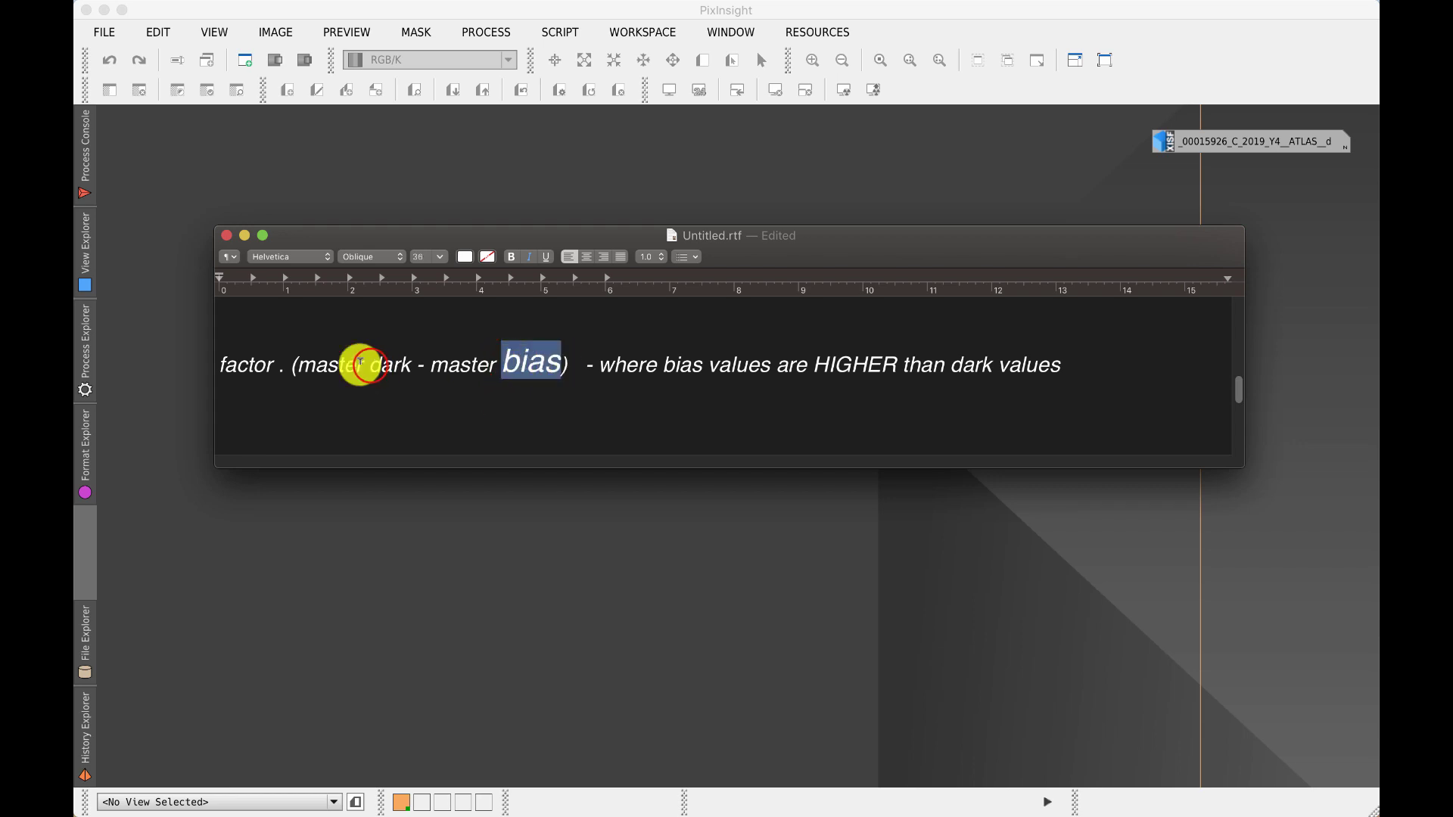
drag(368, 365, 413, 363)
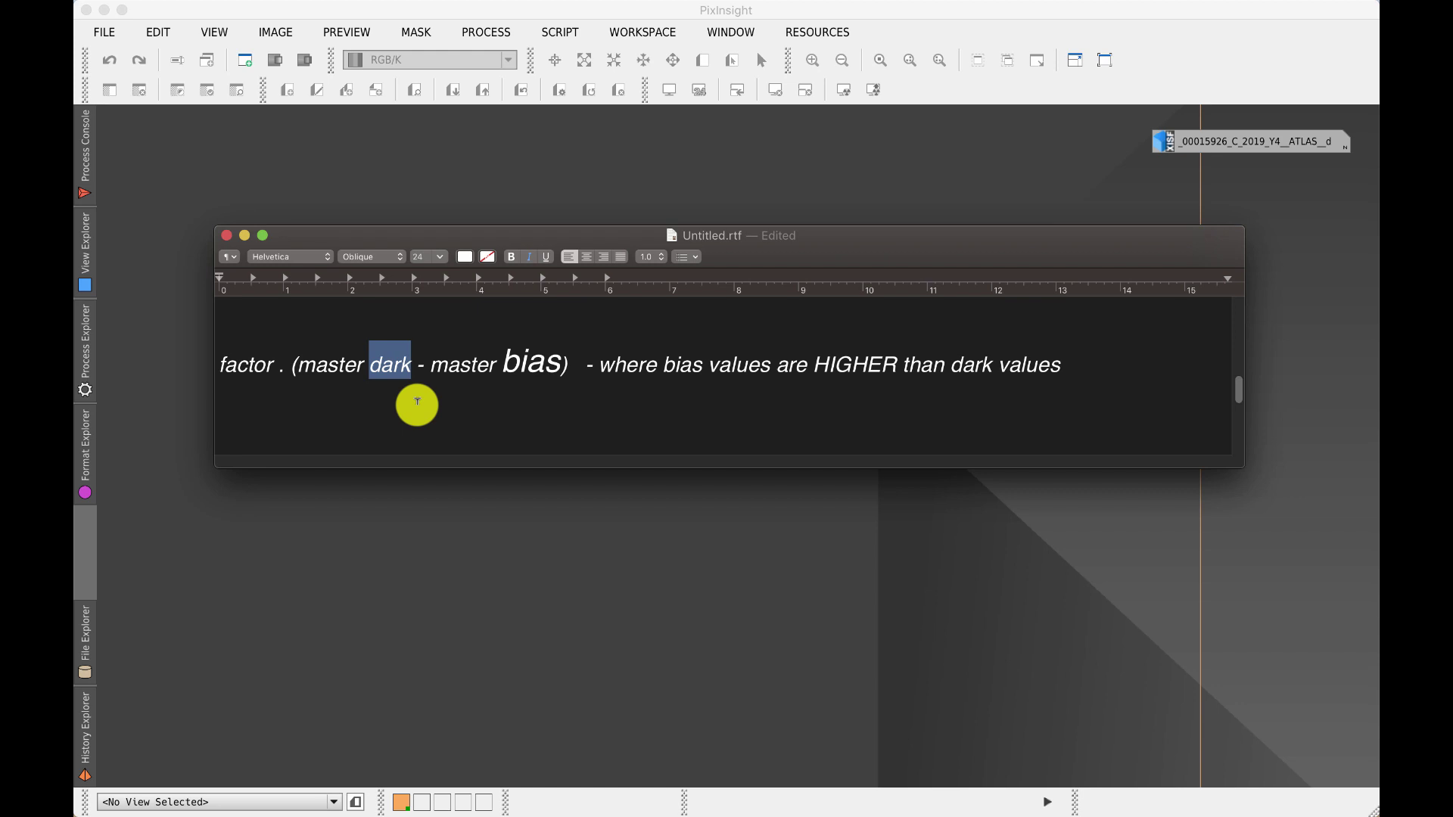
Highlight "master dark - master bias" in the CMOS formula and read the ANSWER section on matching darks and calibrating flats
click(485, 361)
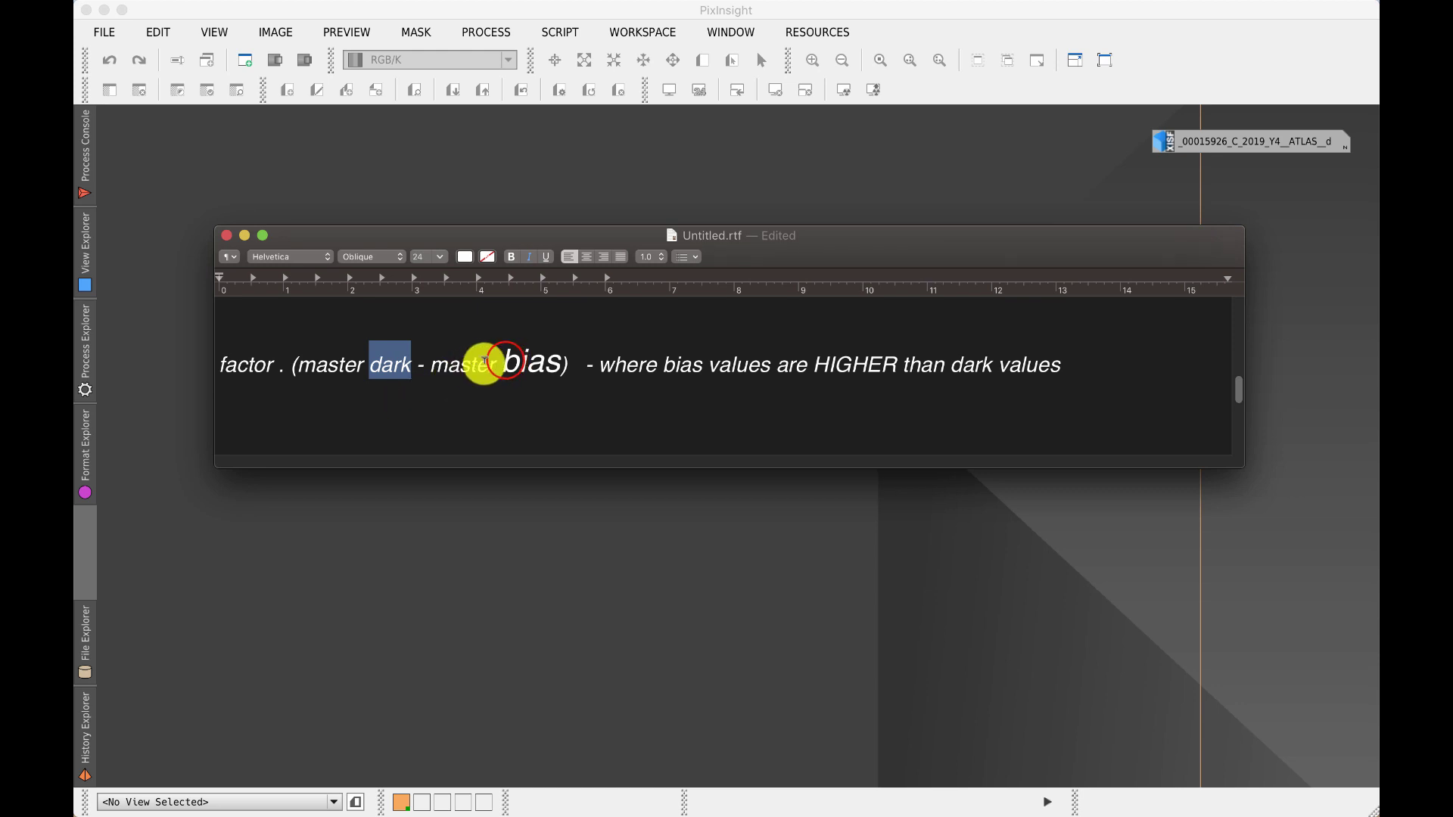
click(504, 362)
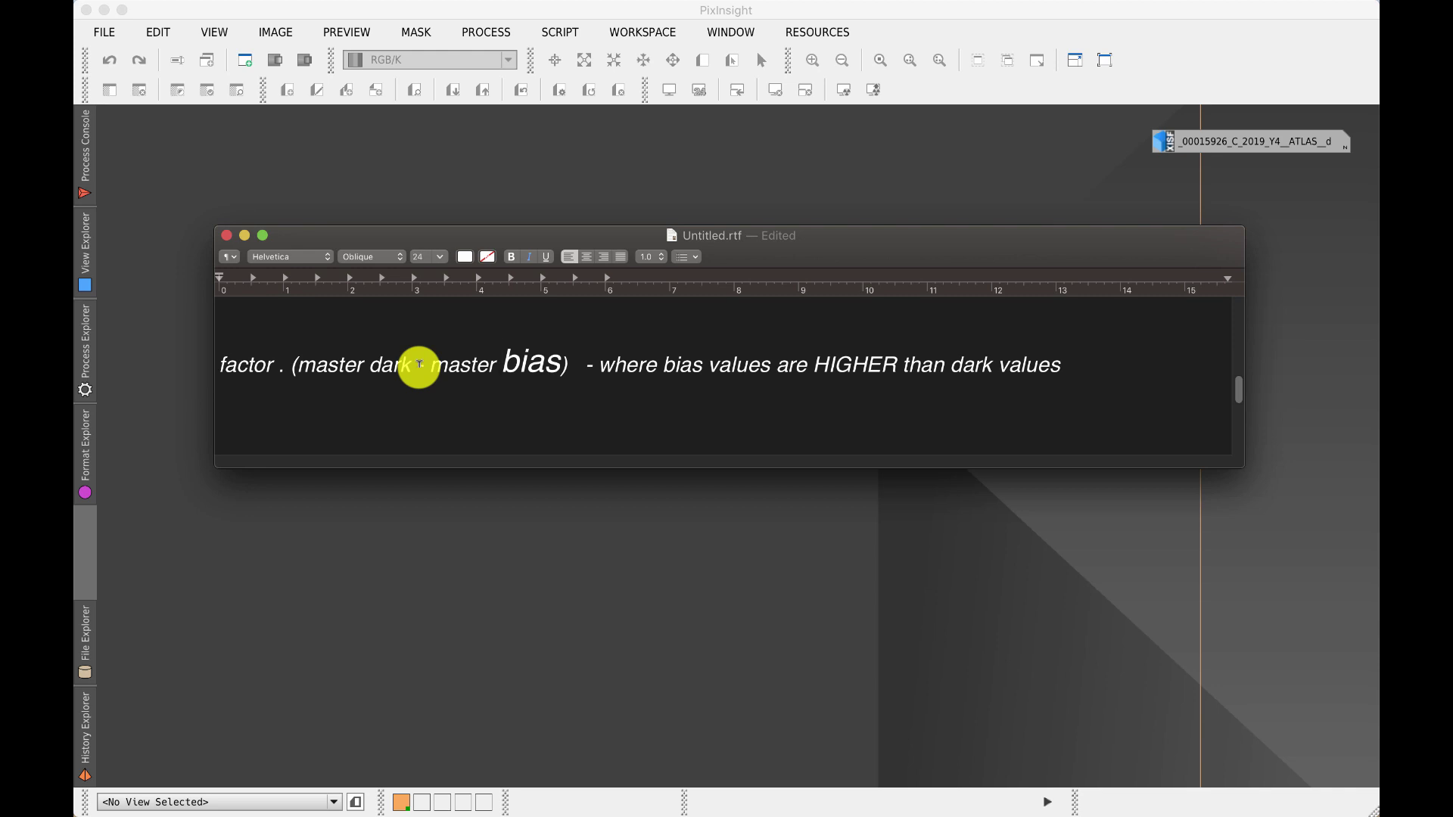
drag(294, 360, 558, 364)
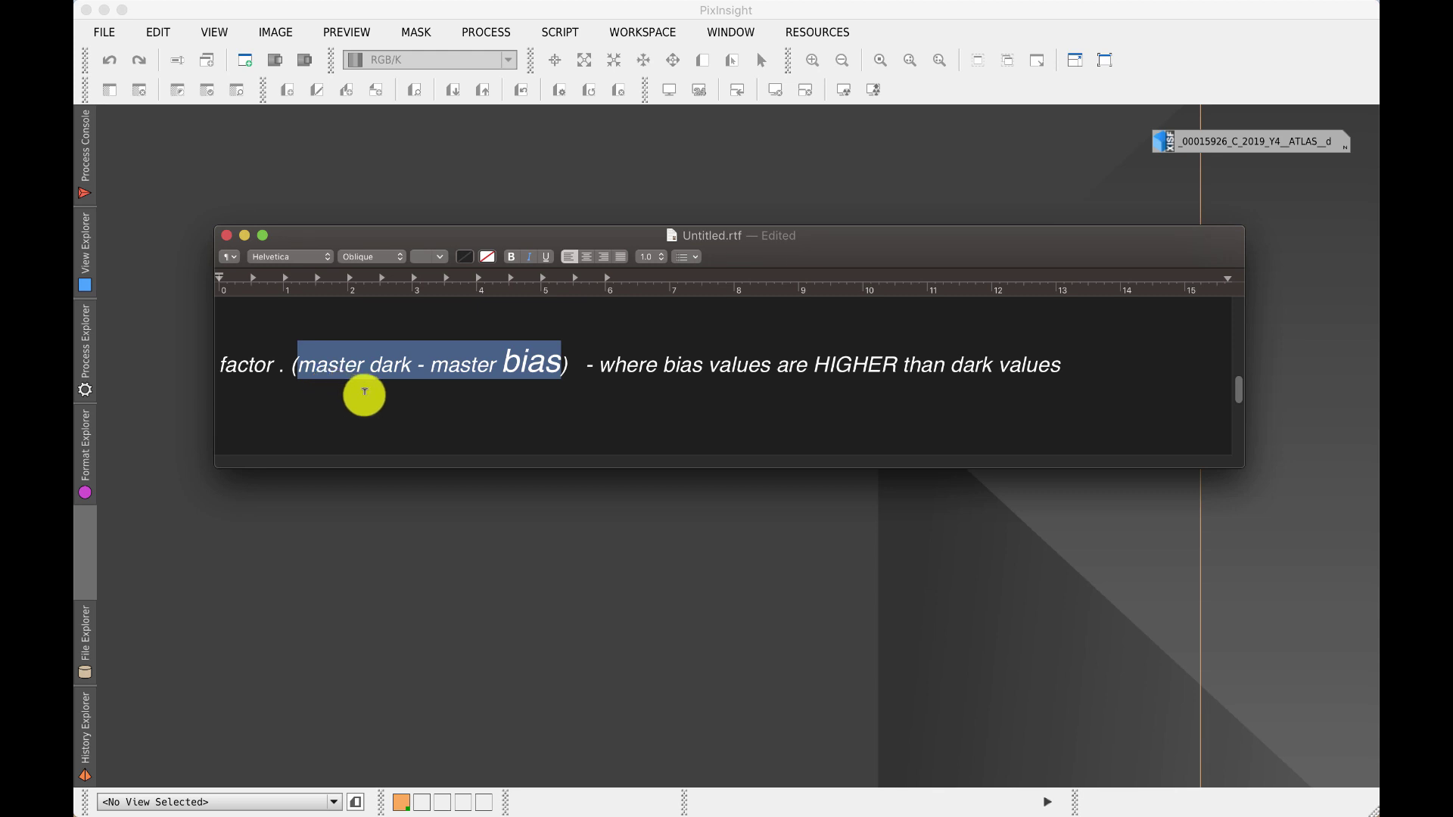
scroll(364, 392, down, 5)
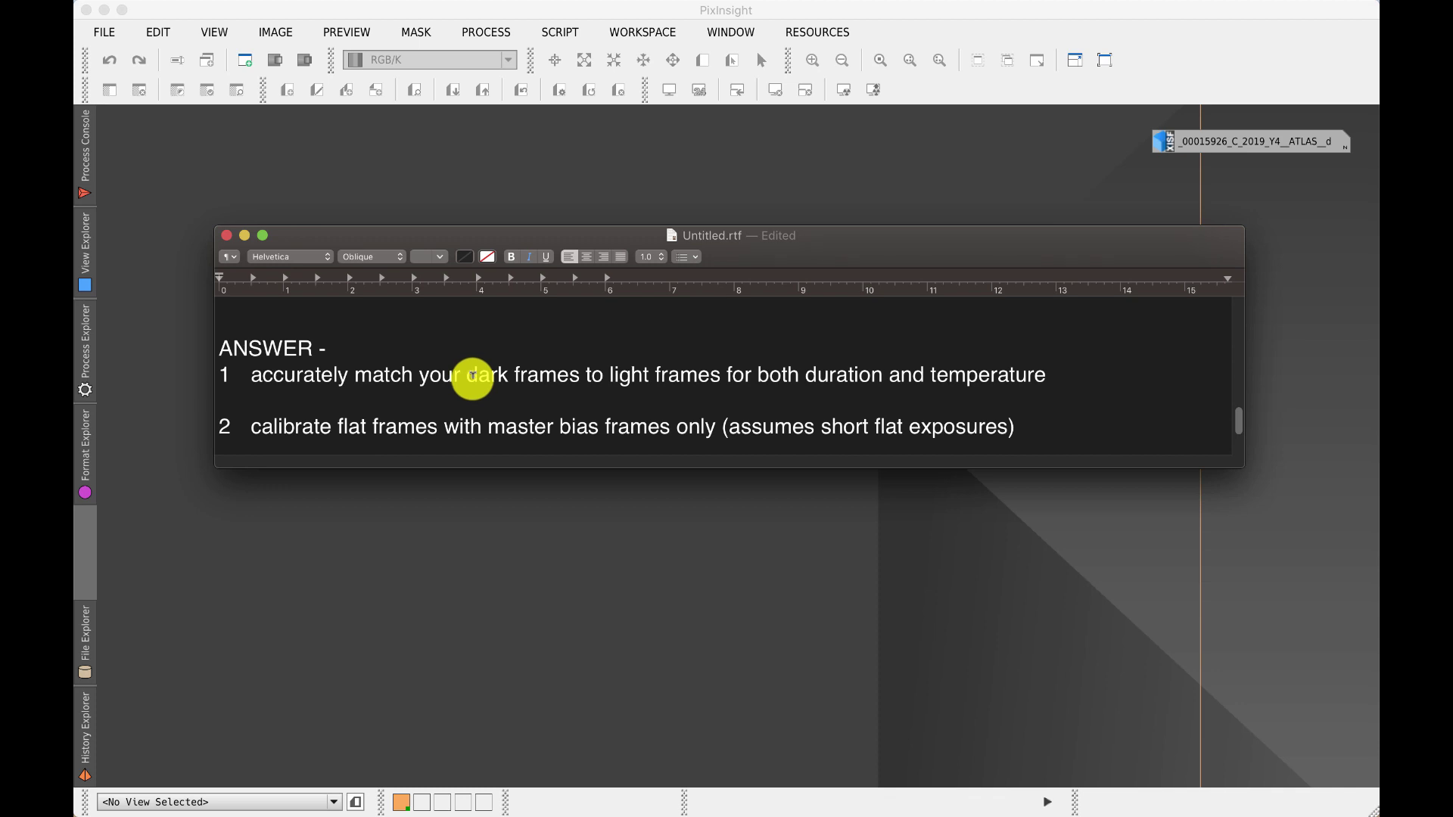
scroll(472, 377, down, 2)
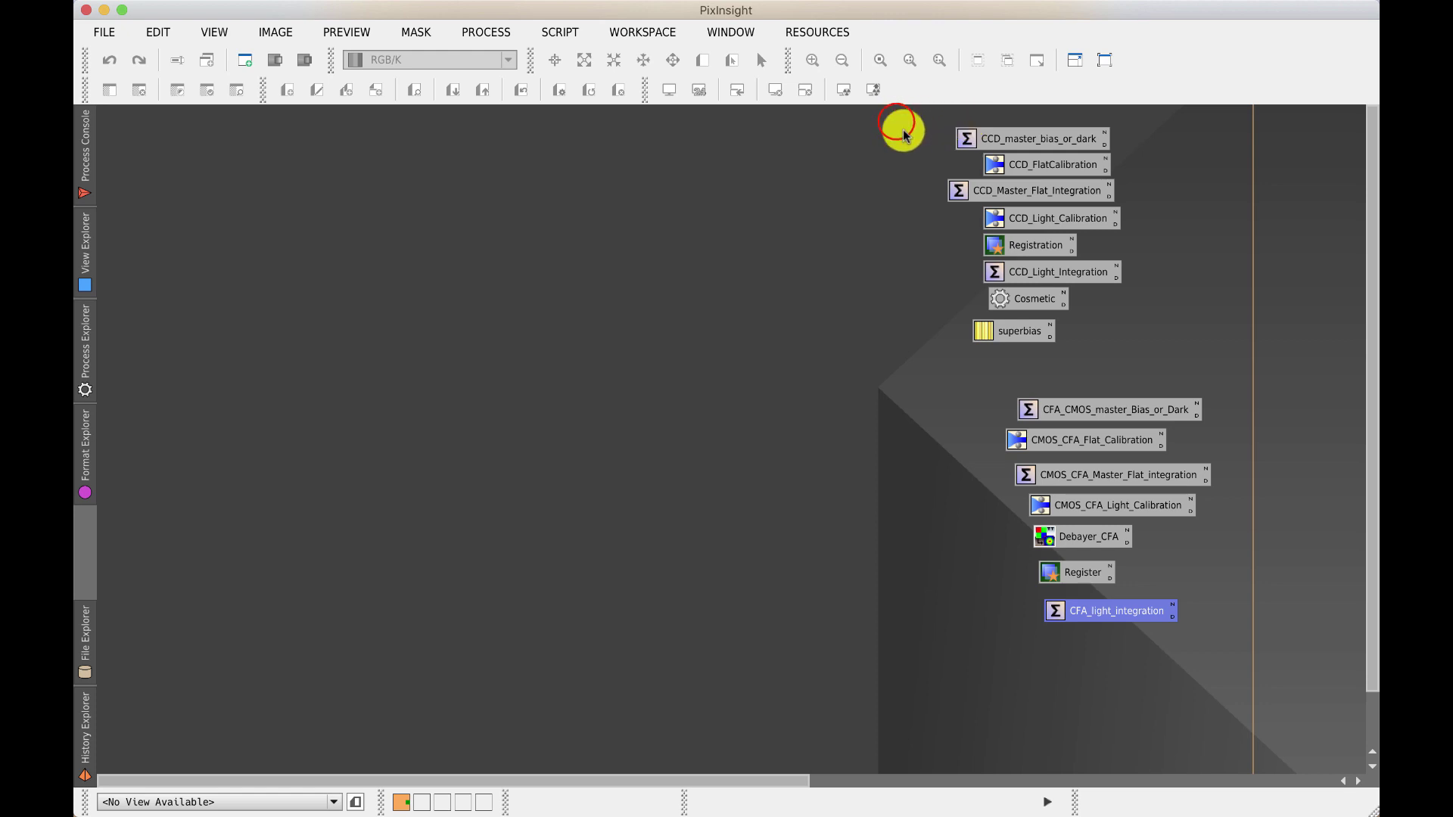
Select the group of CCD process icons, select the CFA CMOS group instead, and clear the selection
drag(898, 123, 1164, 361)
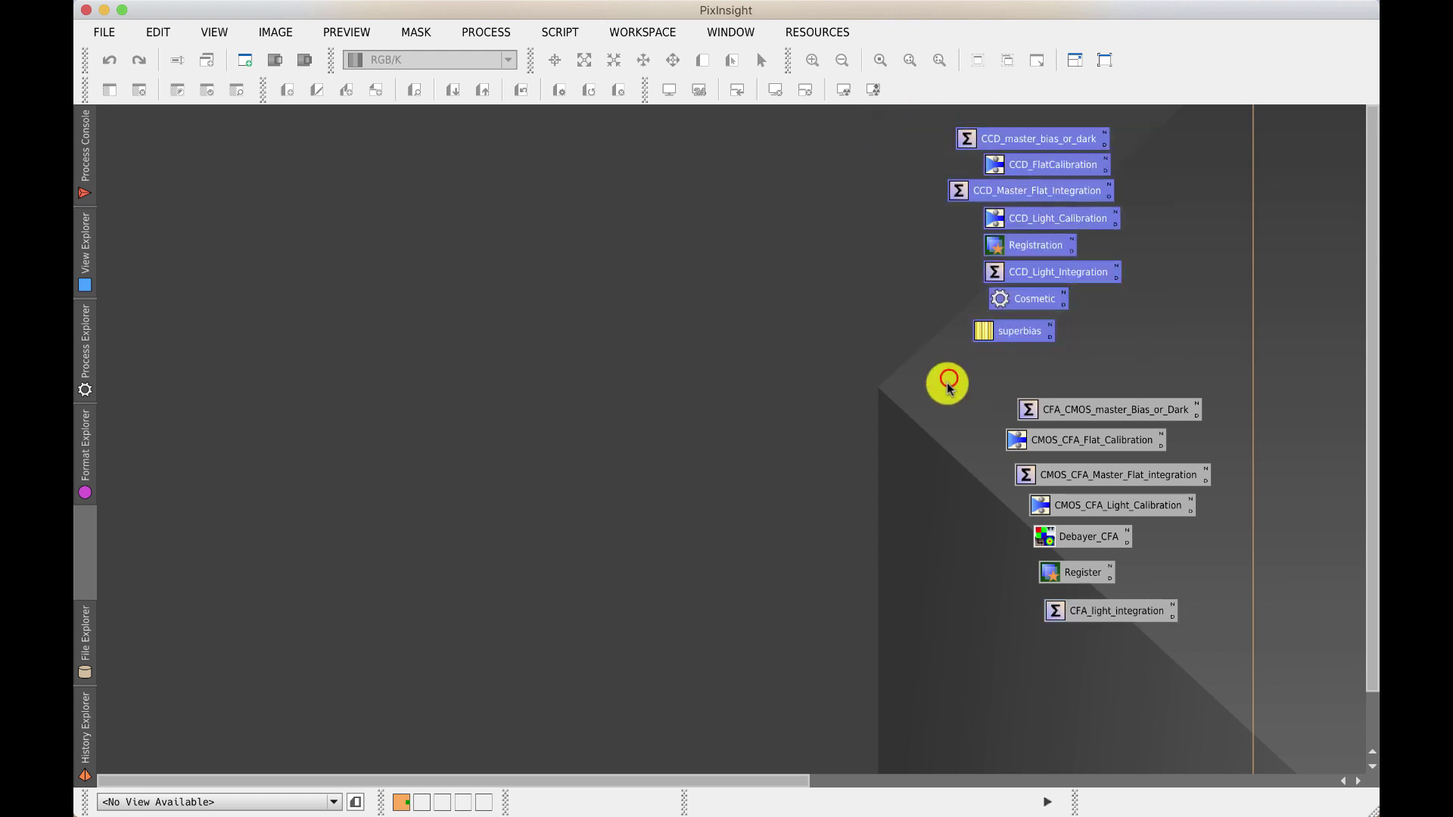
drag(949, 380, 1275, 708)
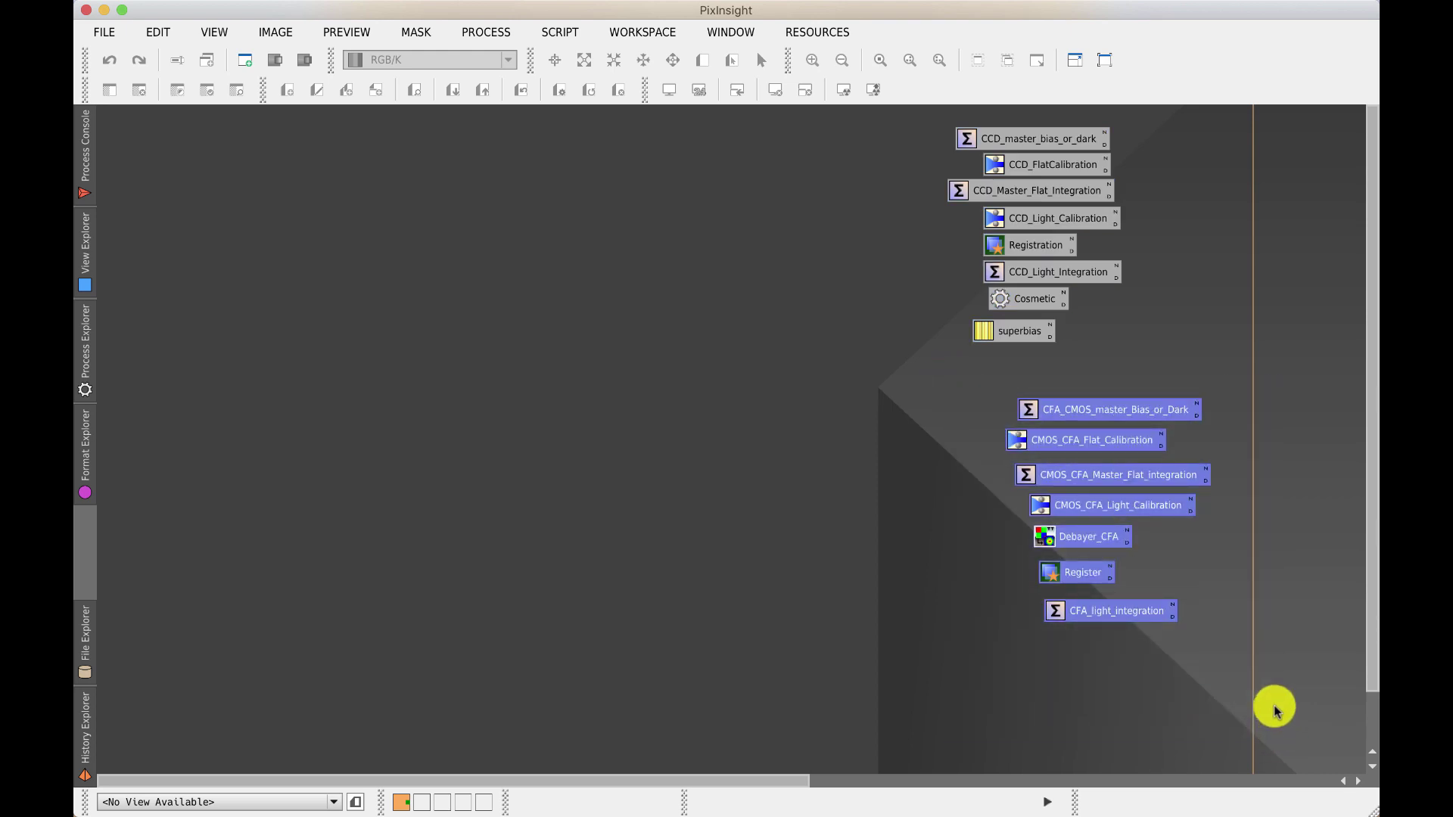
click(902, 457)
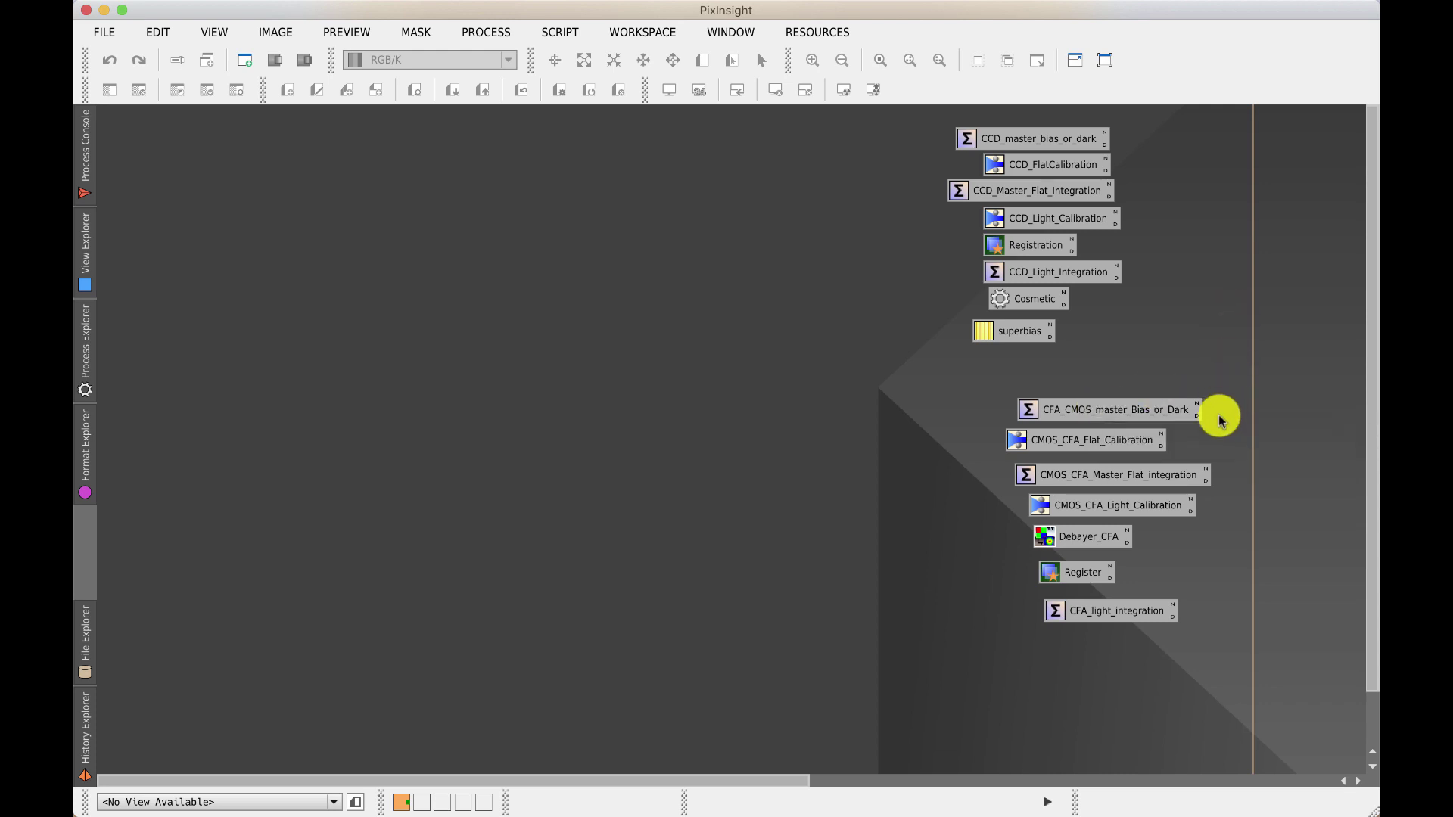
Open the CFA_CMOS_master_Bias_or_Dark process icon, examine its image integration and pixel rejection settings, and close it
double_click(1150, 407)
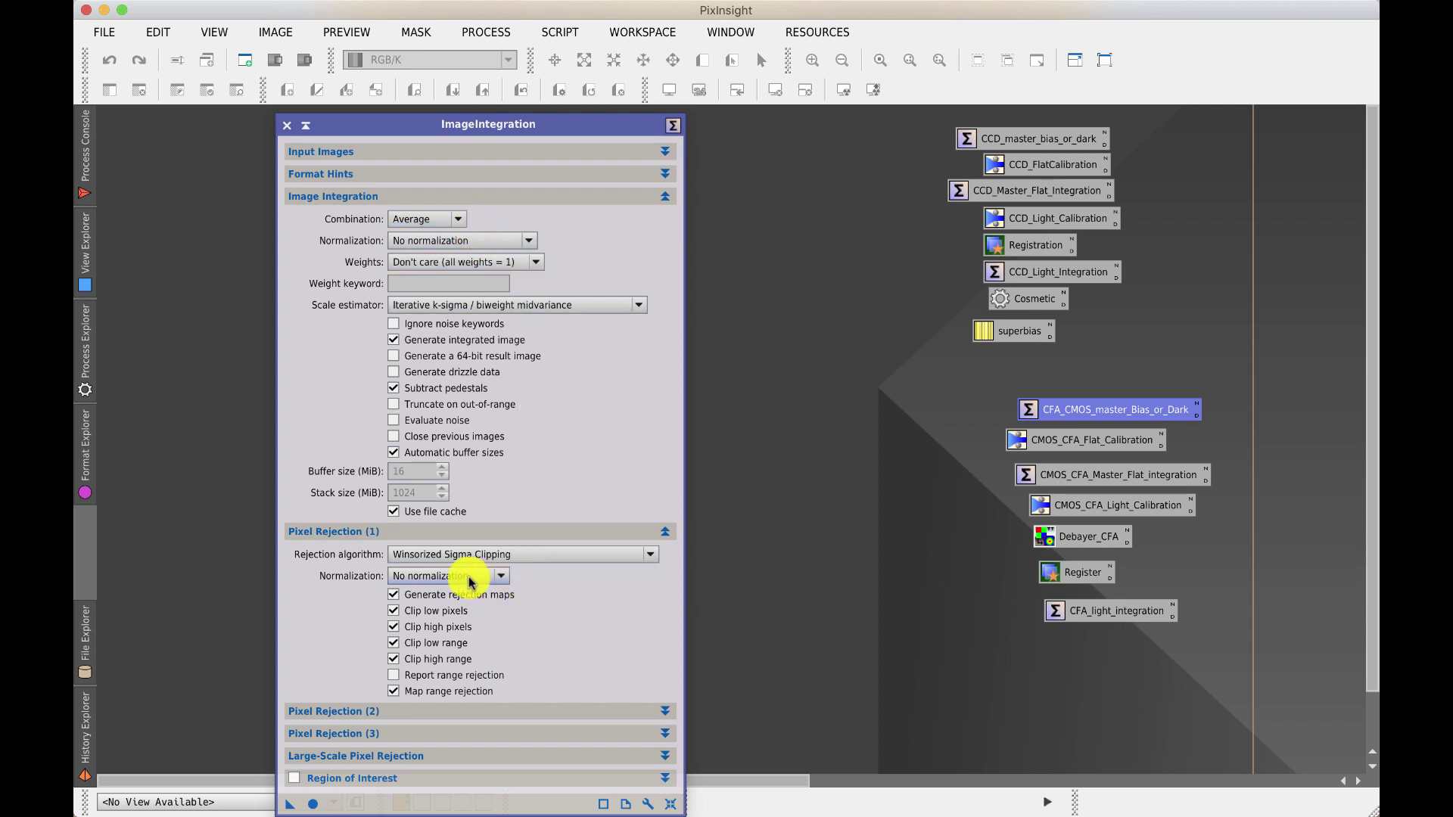
mouse_move(508, 560)
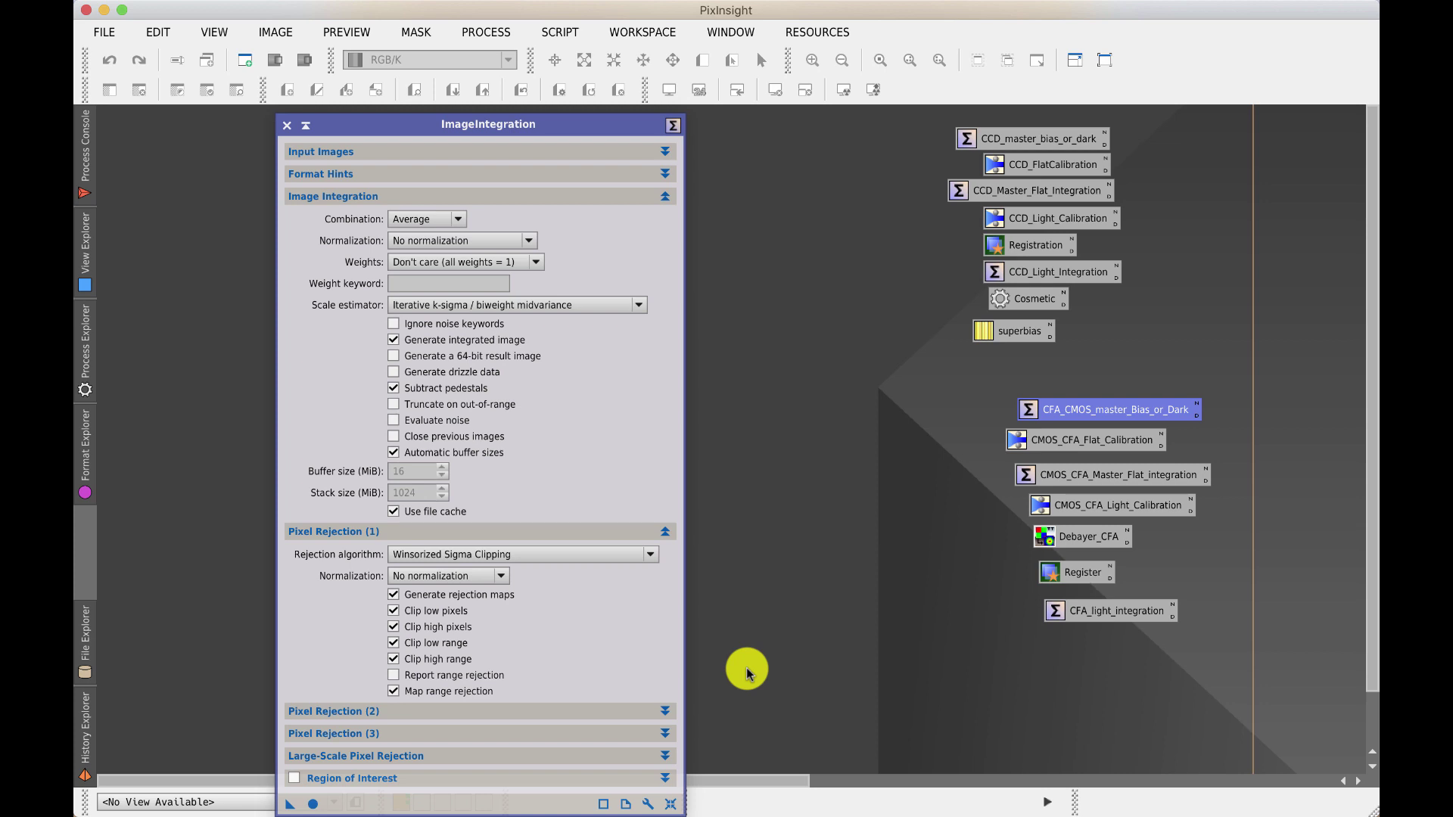
click(287, 126)
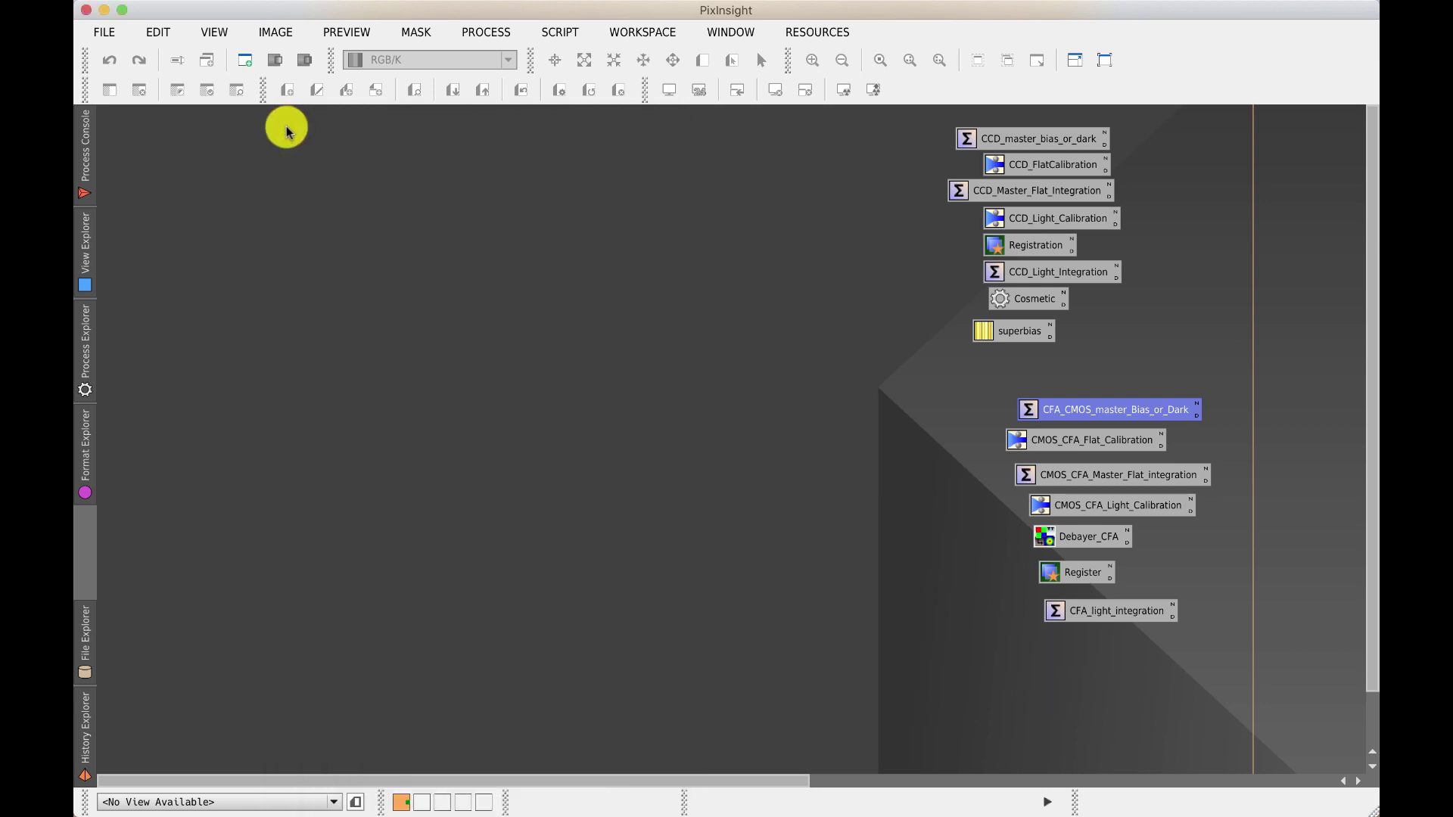
Open the CMOS_CFA_Flat_Calibration process icon, disable Master Bias and enable Master Dark in ImageCalibration
double_click(1115, 446)
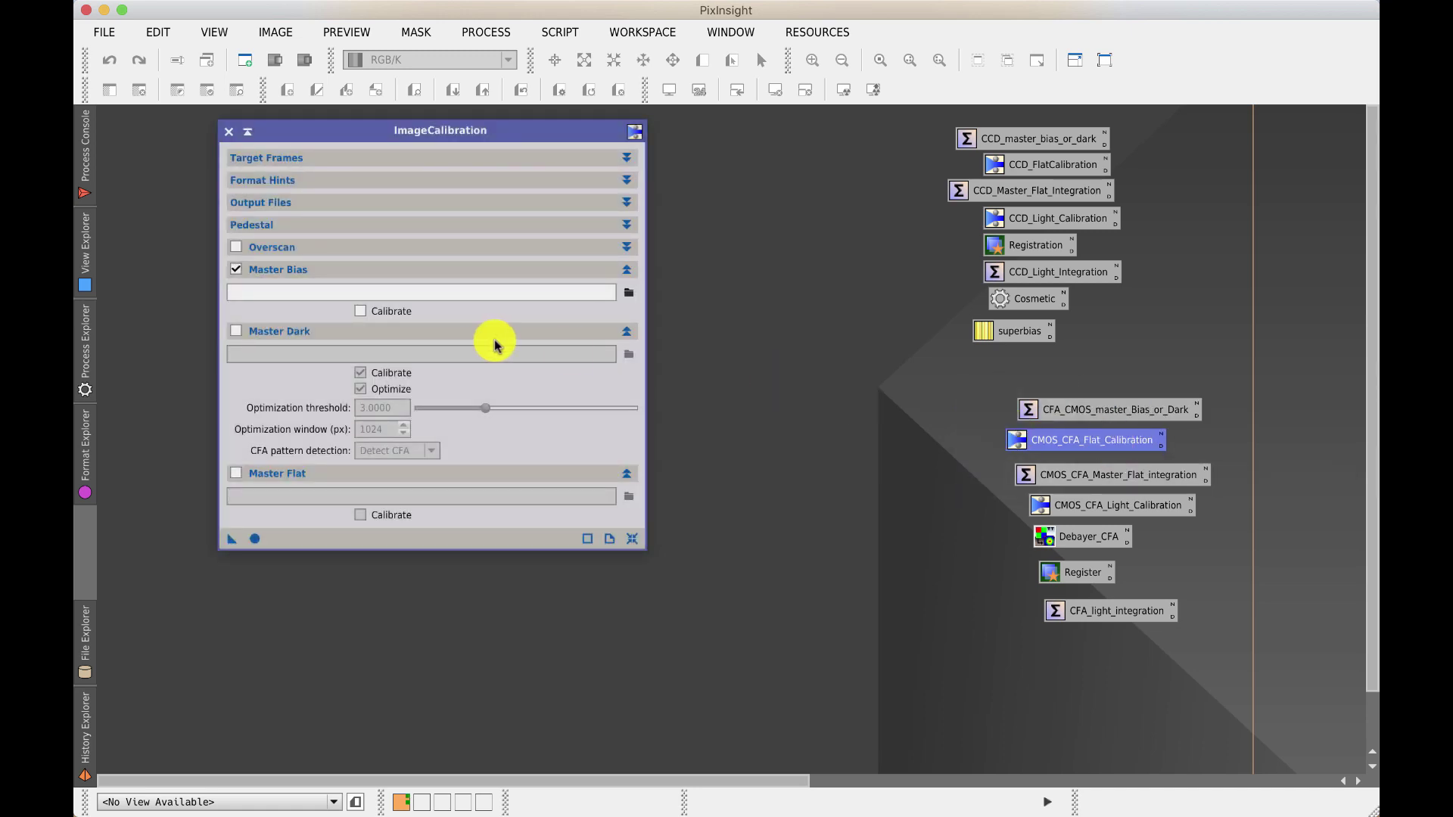
click(236, 271)
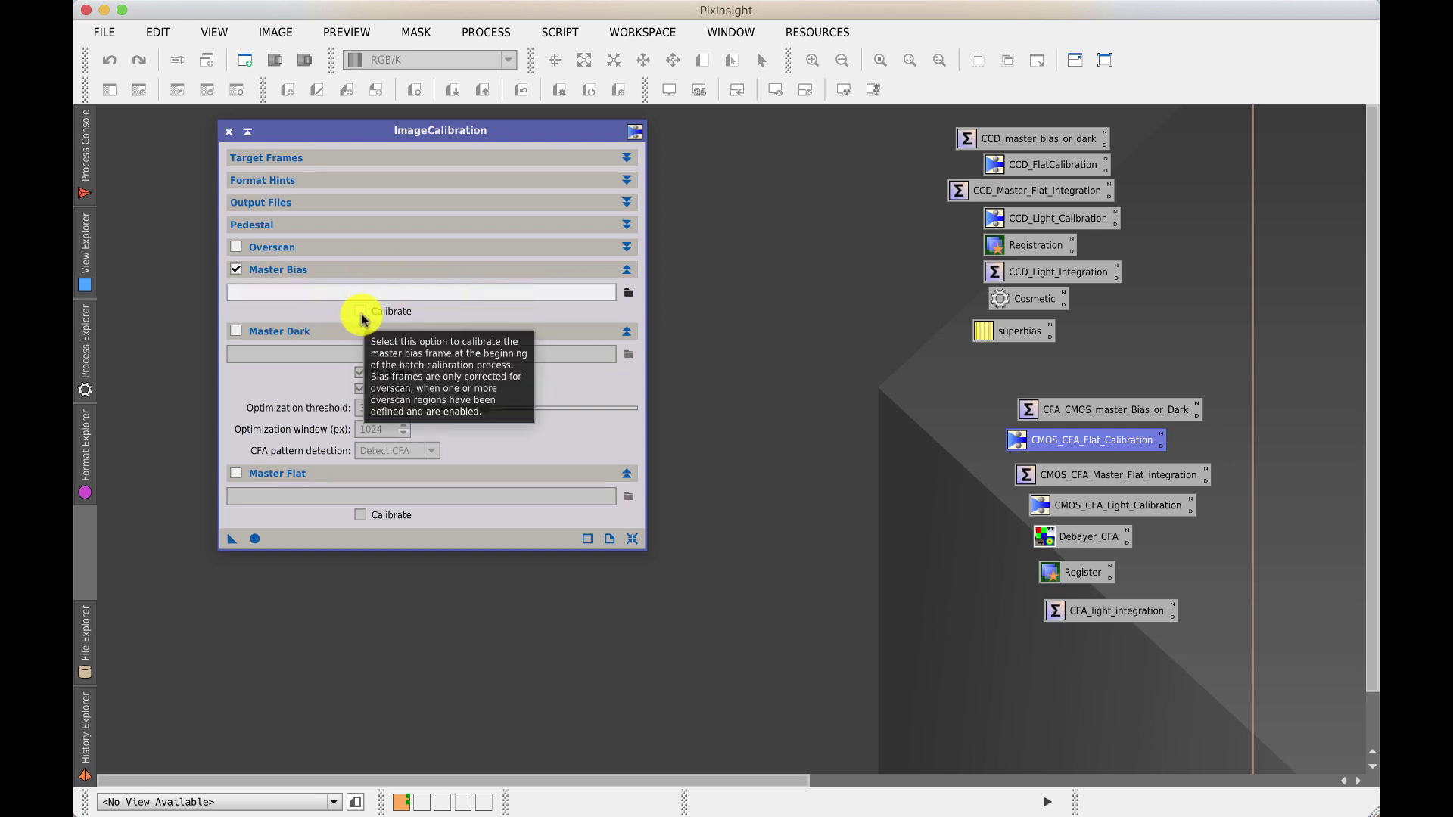
click(238, 273)
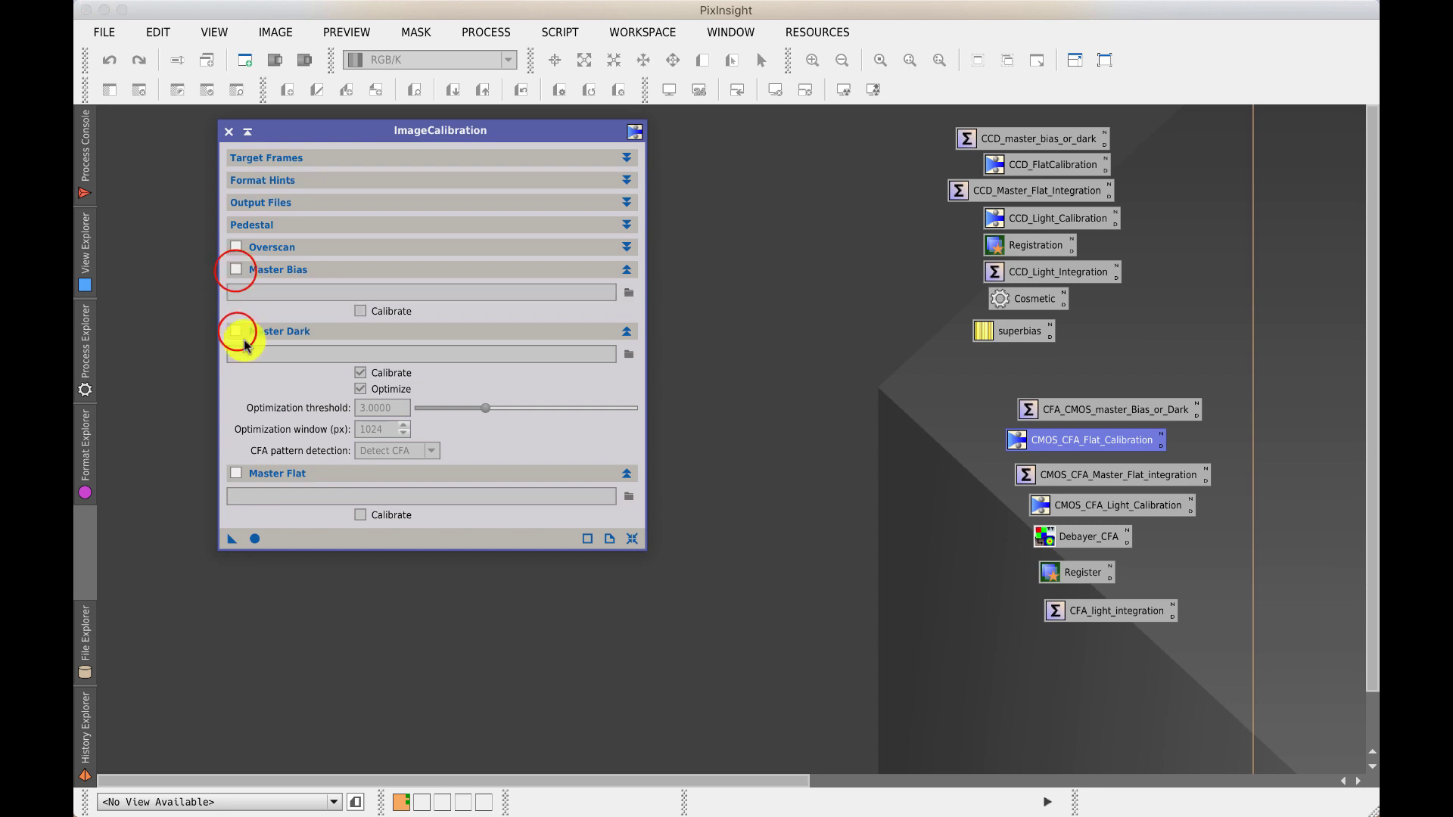
click(237, 332)
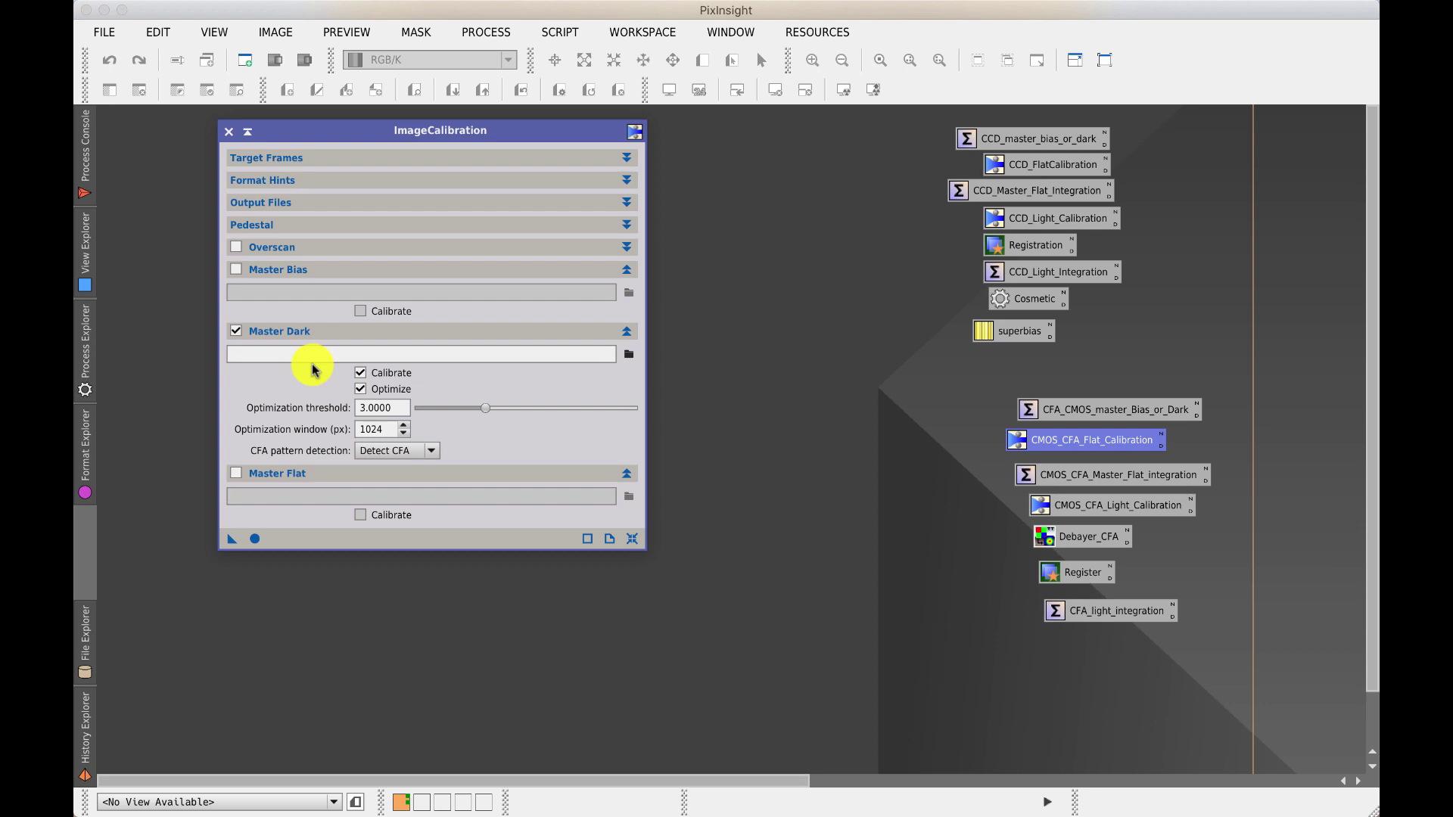
Disable Master Dark and enable Master Bias in the flat calibration settings, and close ImageCalibration
click(236, 330)
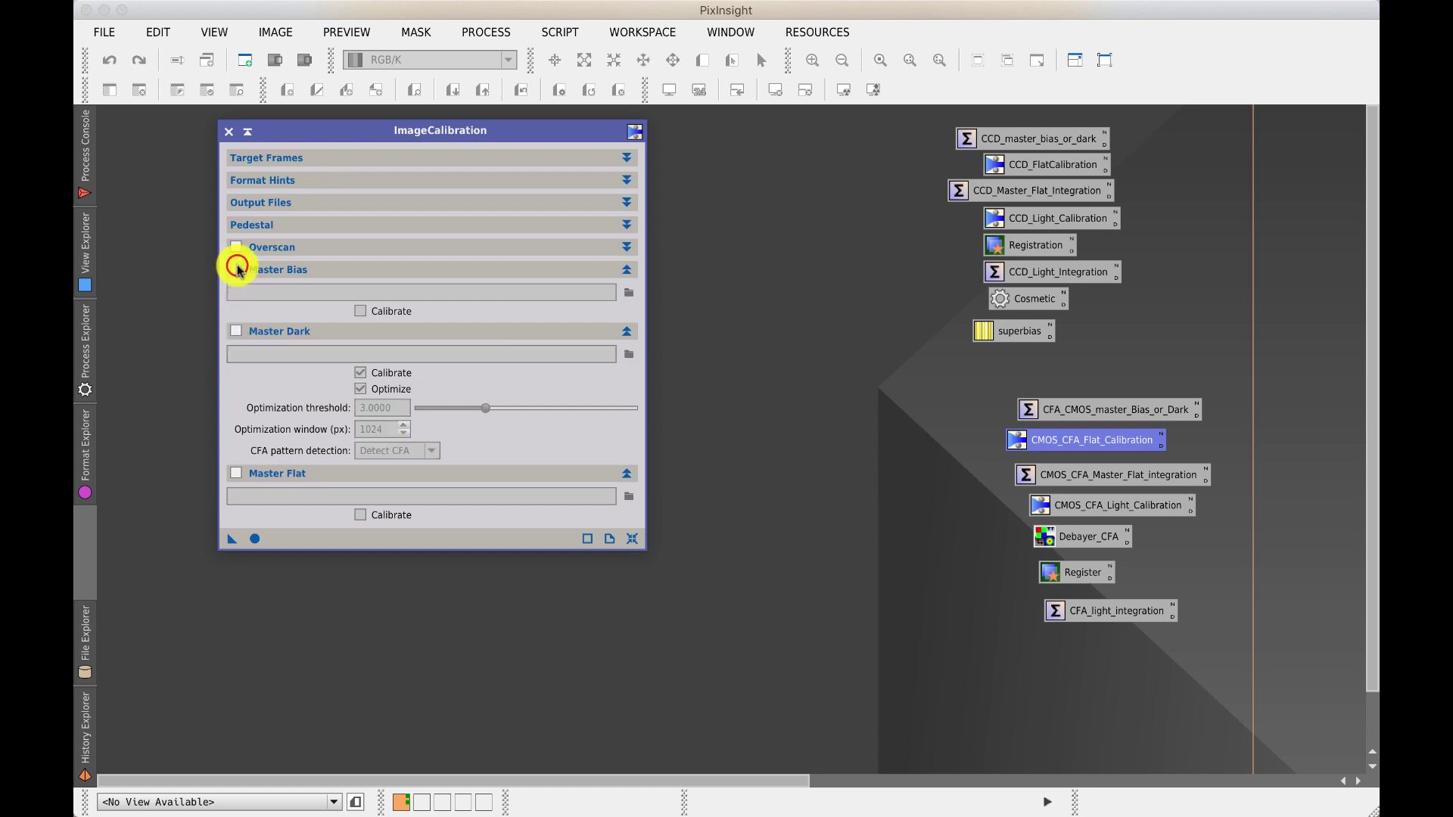
click(237, 269)
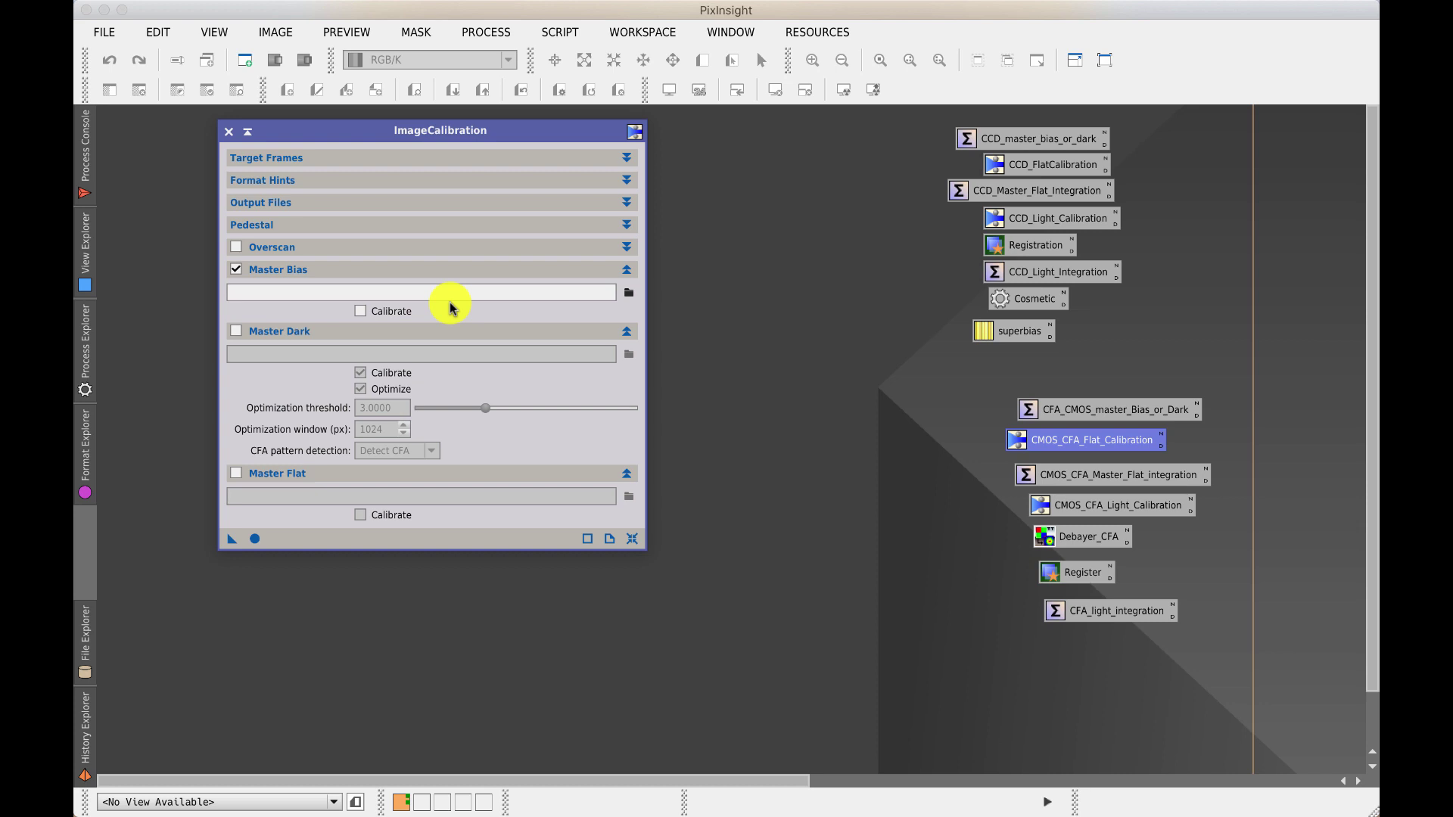
click(227, 137)
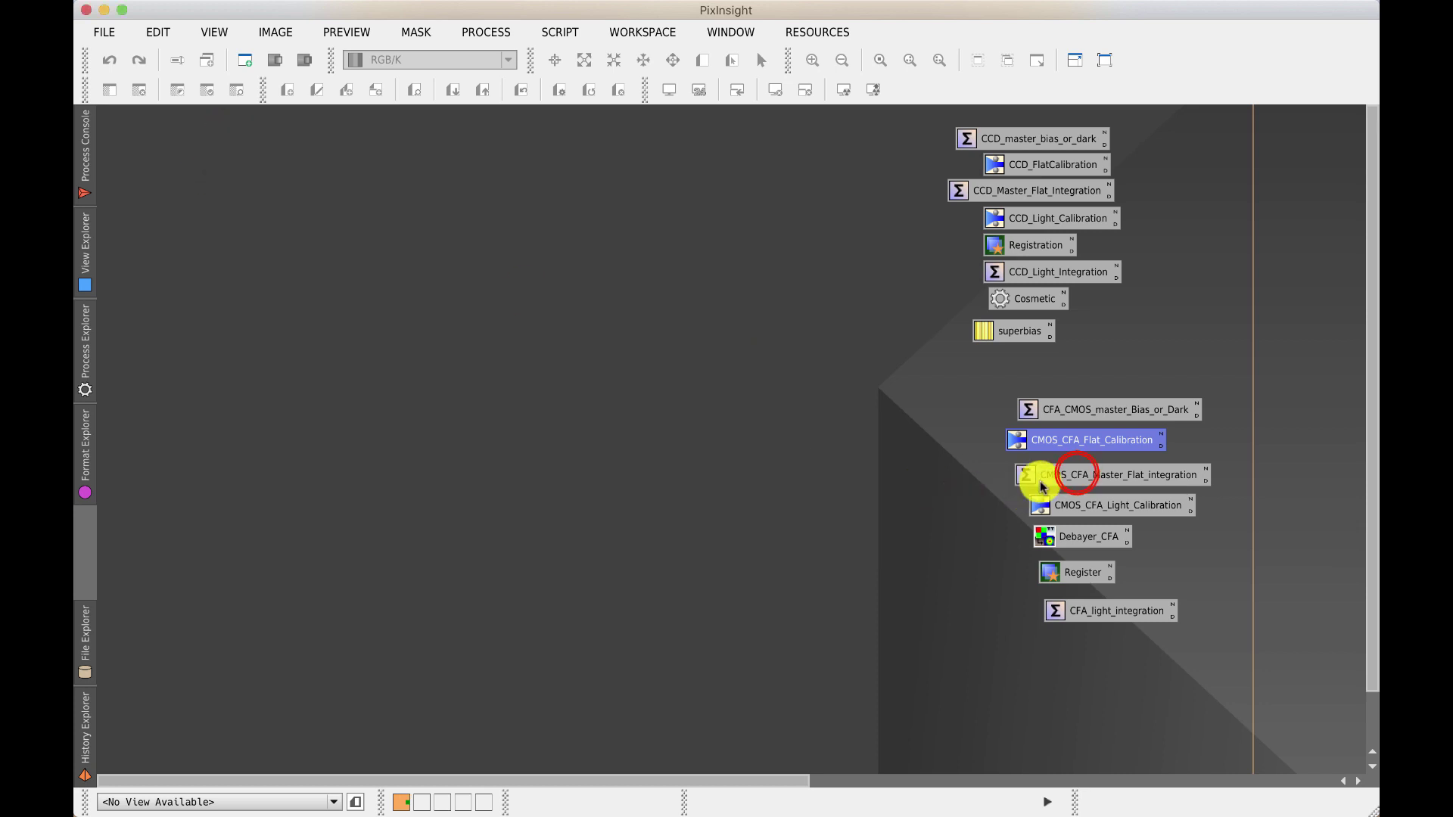
Open the CMOS_CFA_Master_Flat_integration process icon, examine its normalization, weights and pixel rejection settings, and close it
double_click(1078, 477)
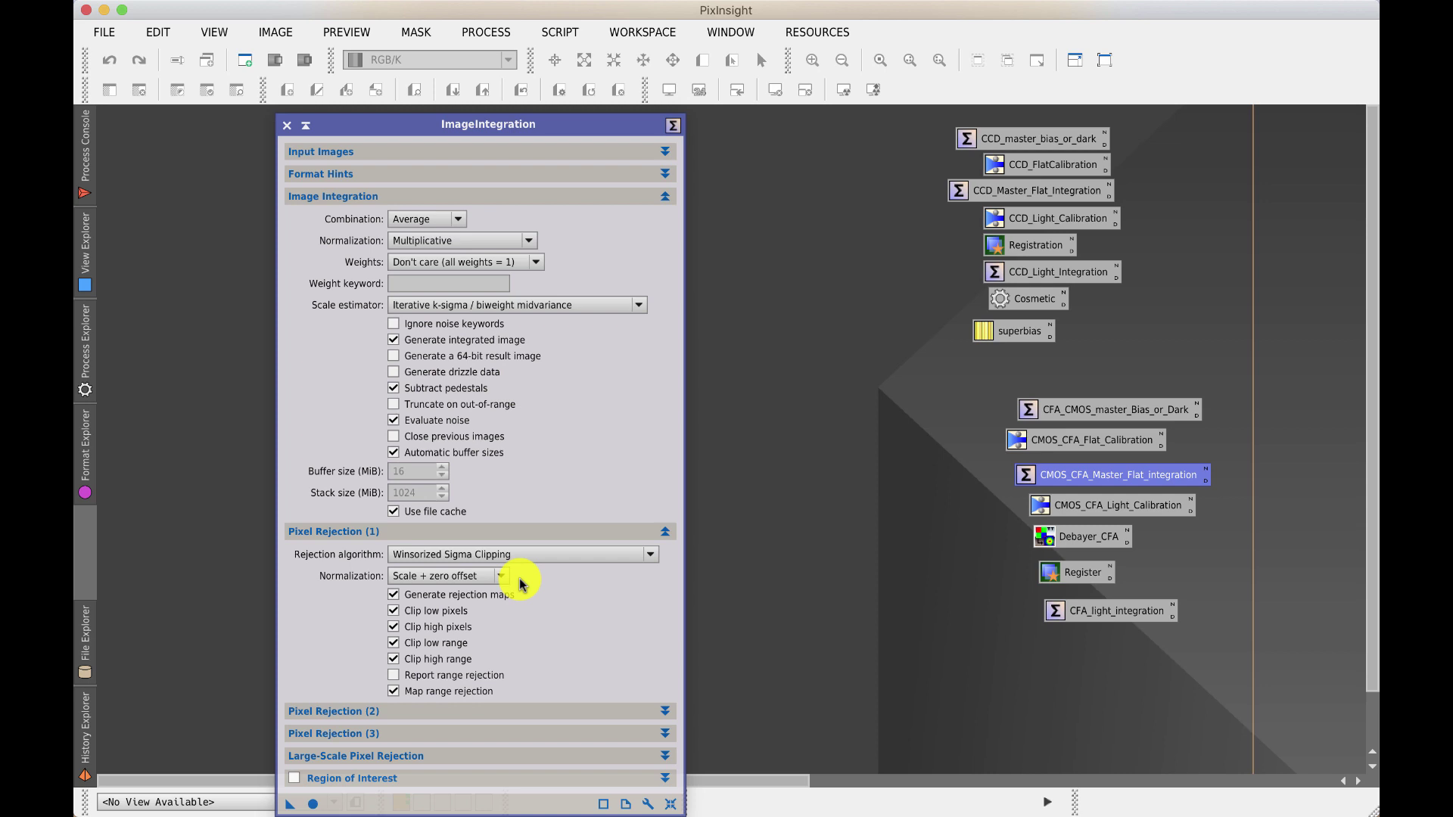
click(285, 126)
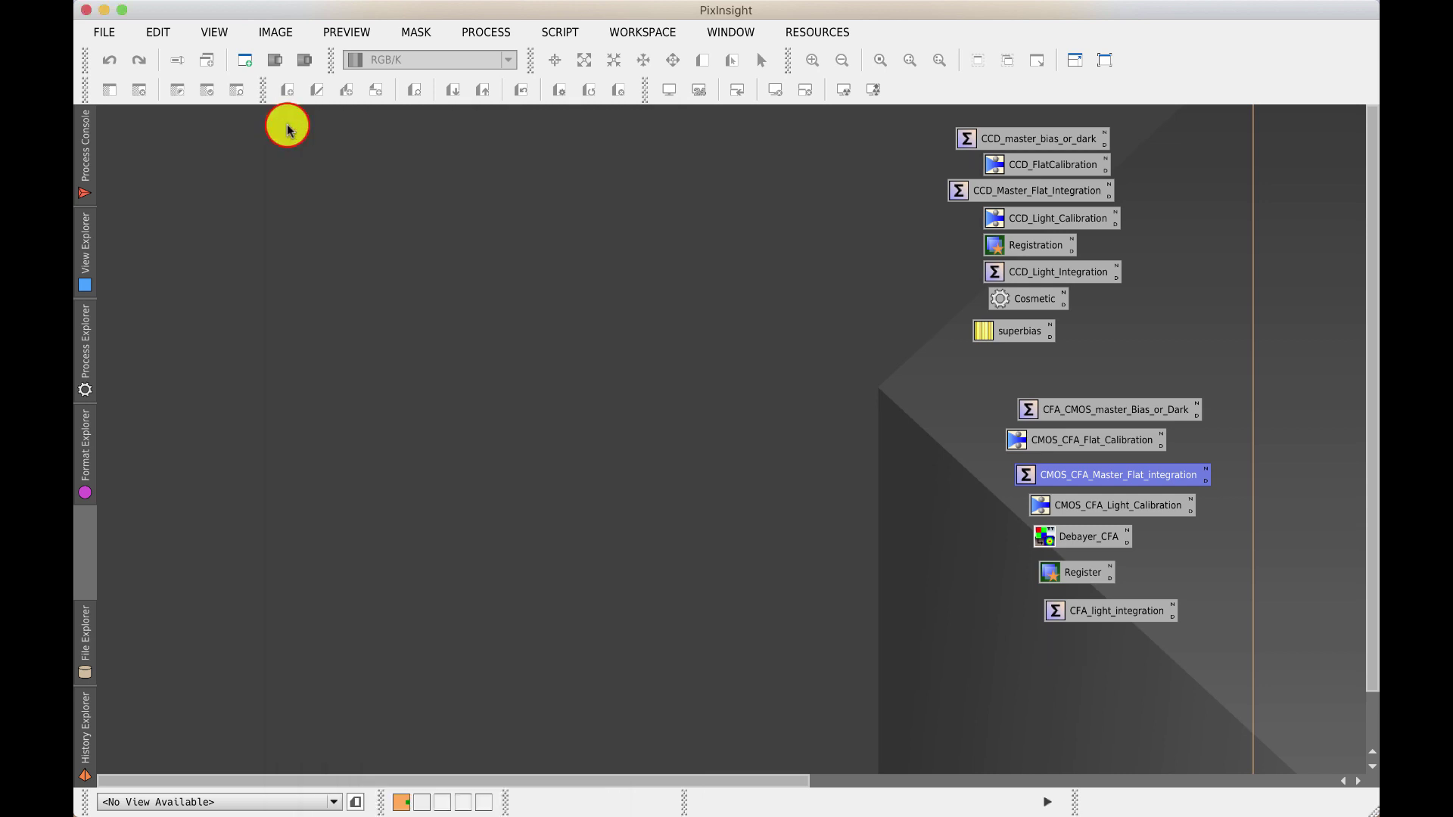
Open the CMOS_CFA_Light_Calibration process icon and load flat-FILTER_IDAS_P2-BINNING_1.xisf as its master flat
click(1142, 506)
double_click(1141, 505)
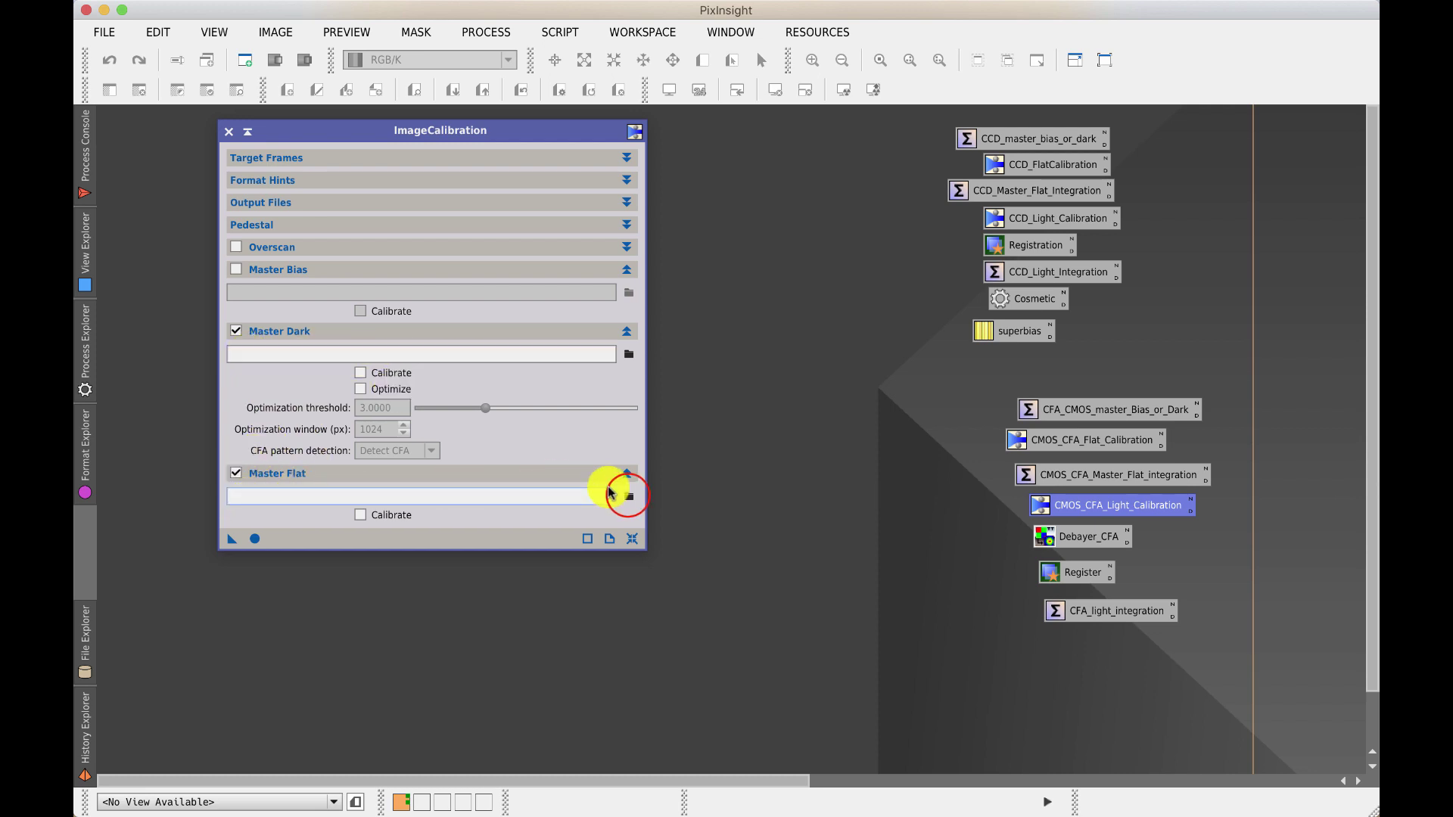
click(629, 495)
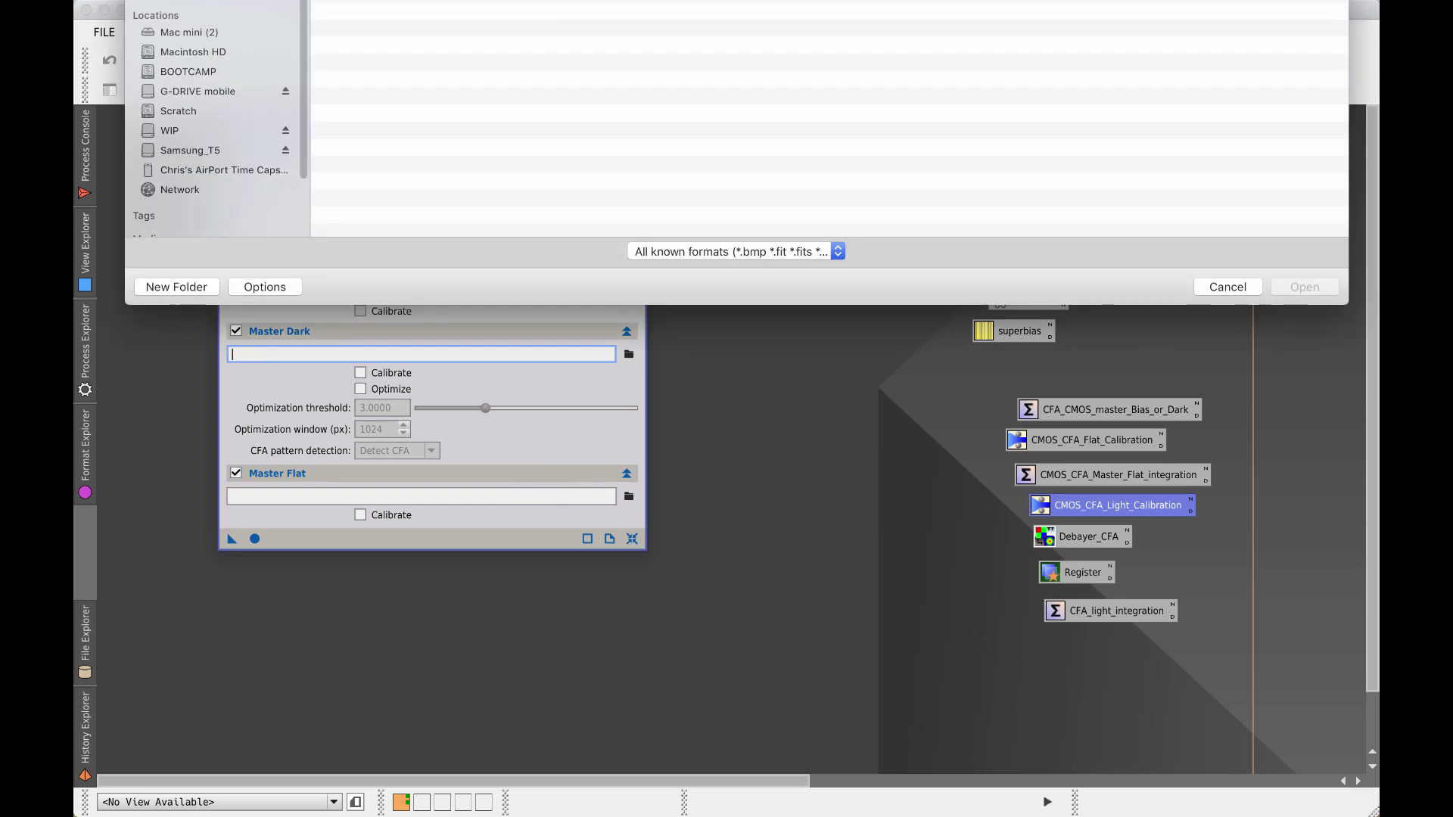
double_click(731, 144)
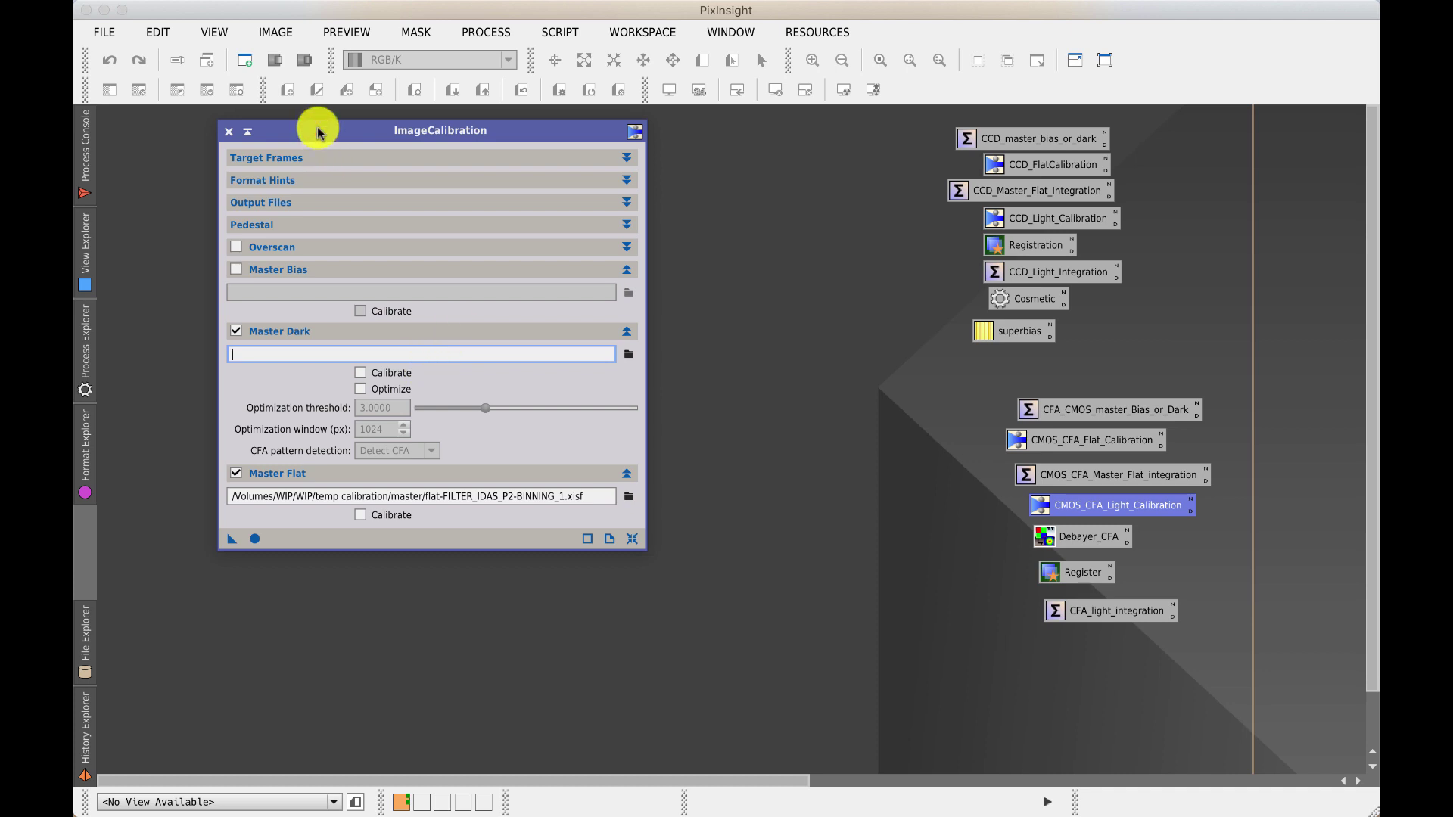
Open the CCD_Light_Calibration process icon, examine its master bias, dark and flat settings for comparison, and close it
drag(343, 137, 1007, 242)
double_click(1050, 217)
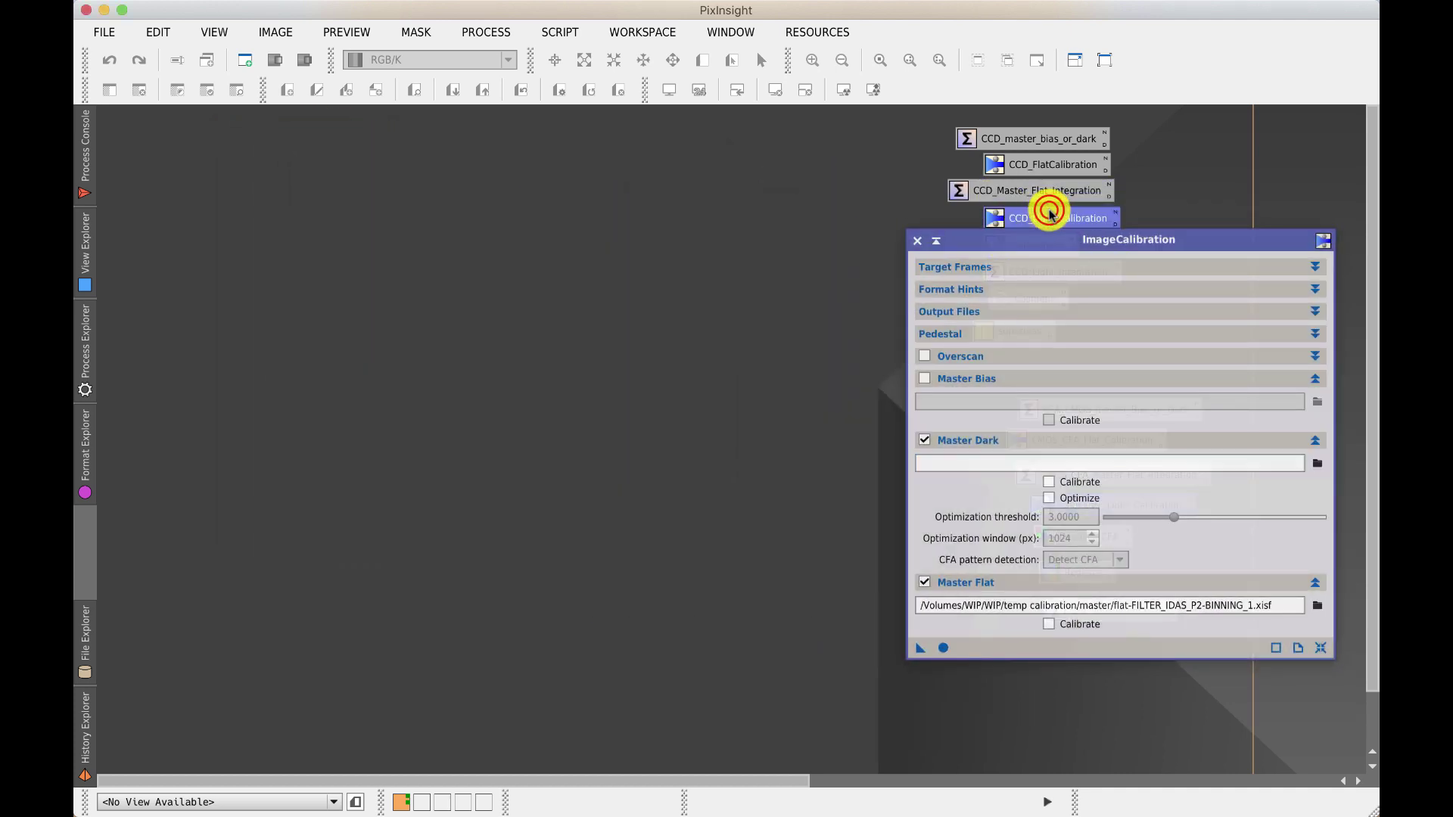
drag(961, 235, 345, 201)
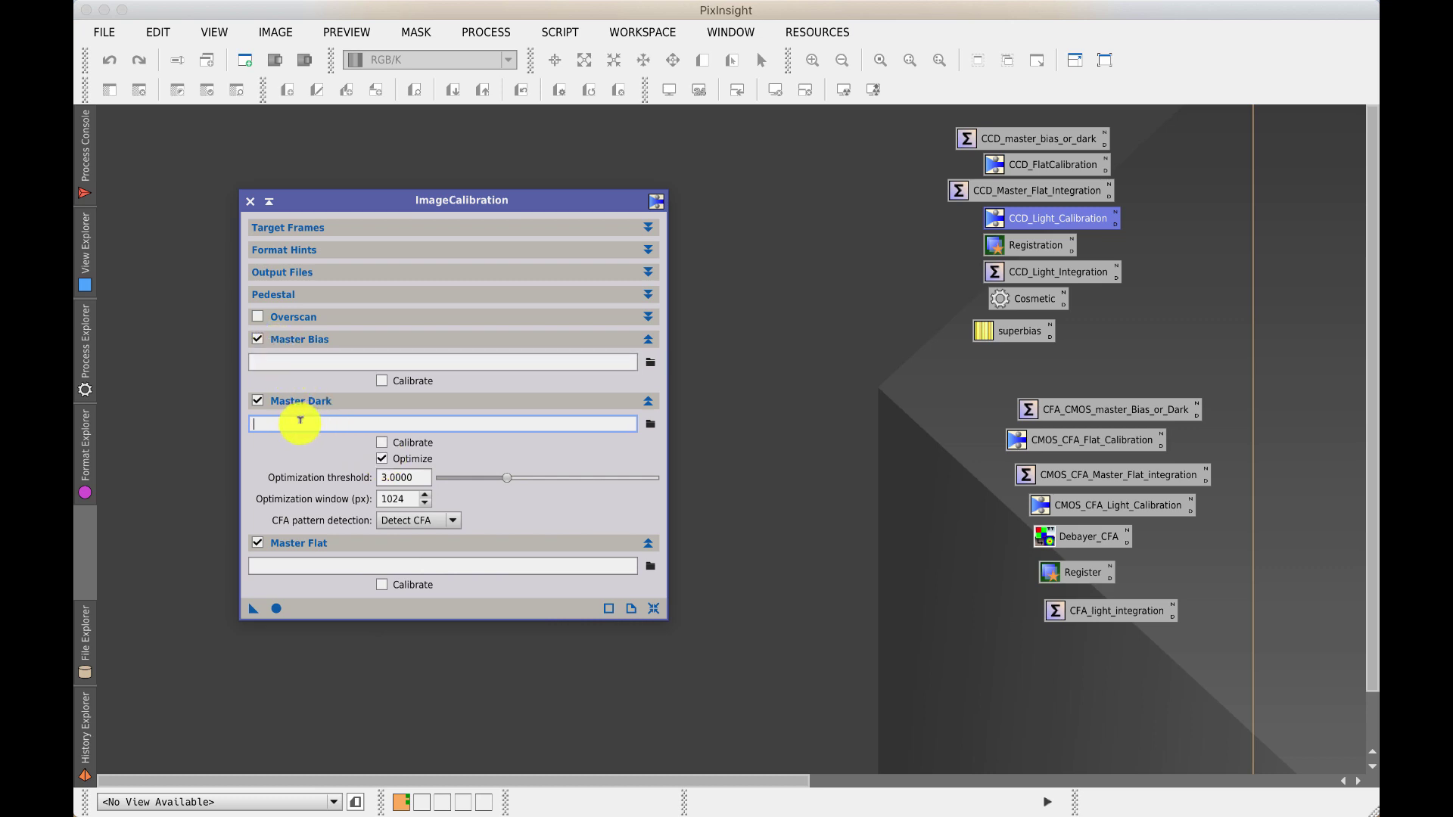
click(251, 202)
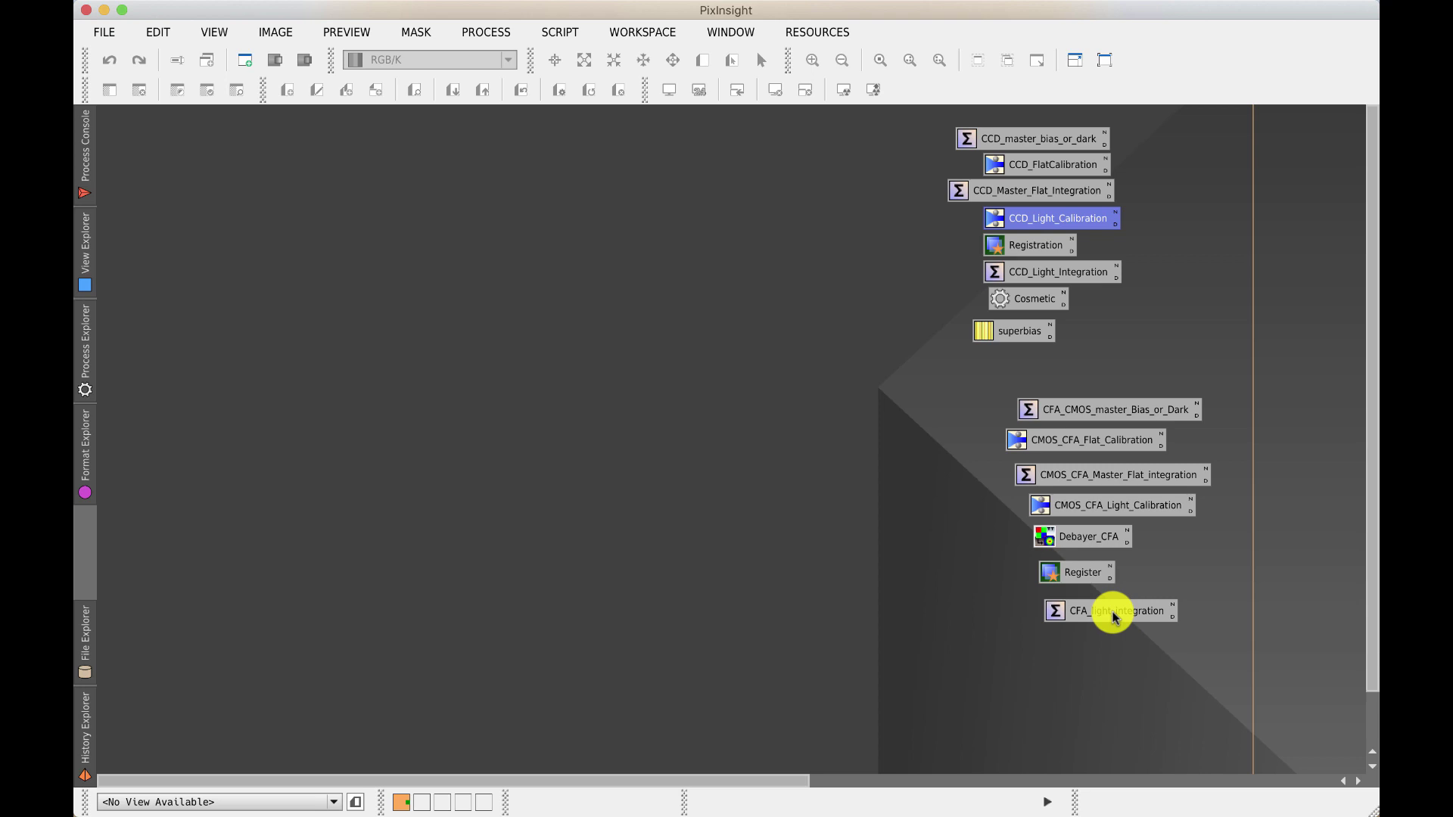
Open the Debayer_CFA process icon, review the available Bayer/mosaic patterns, set the pattern to Auto, and close Debayer
click(1086, 538)
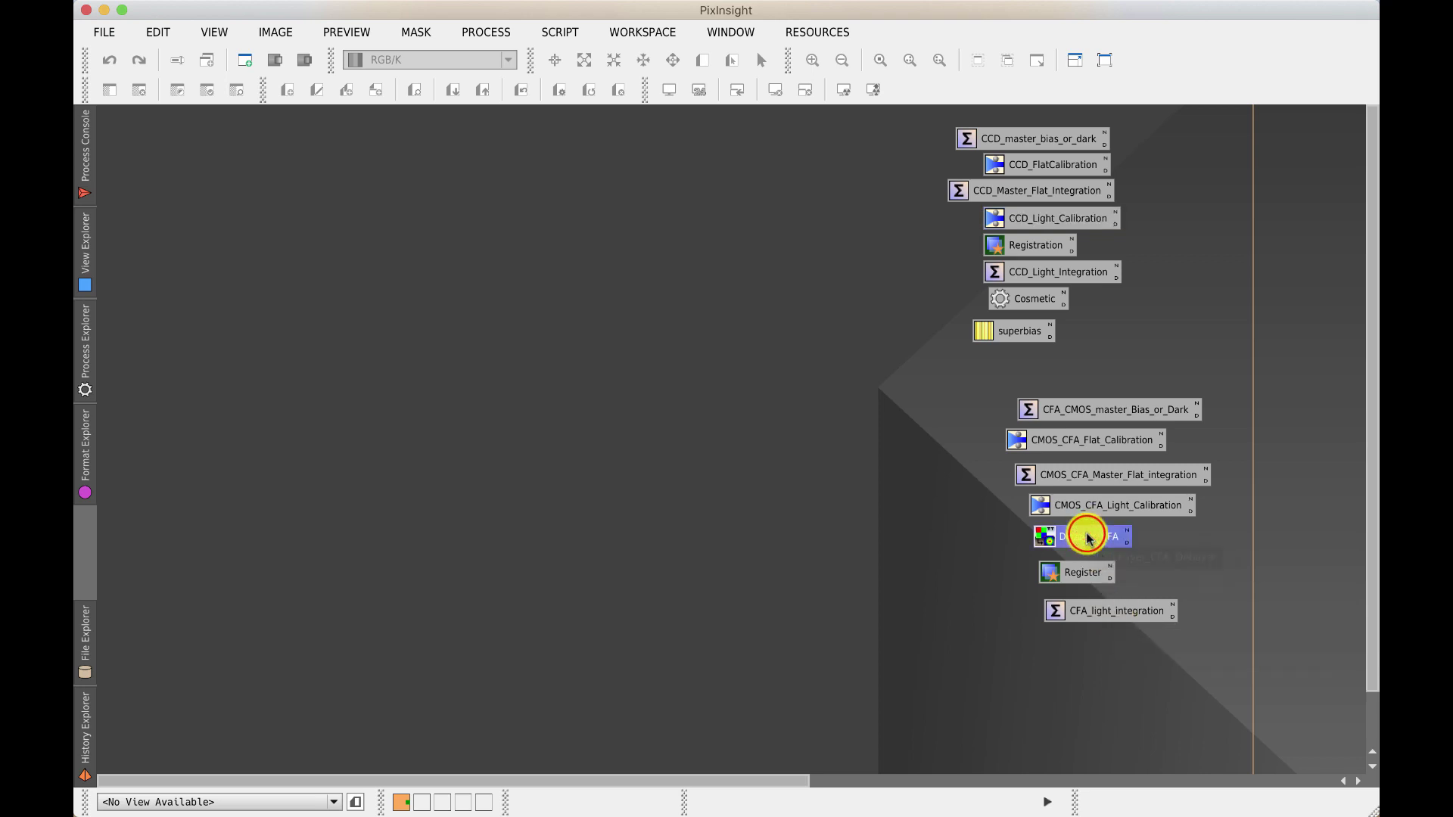
double_click(1087, 537)
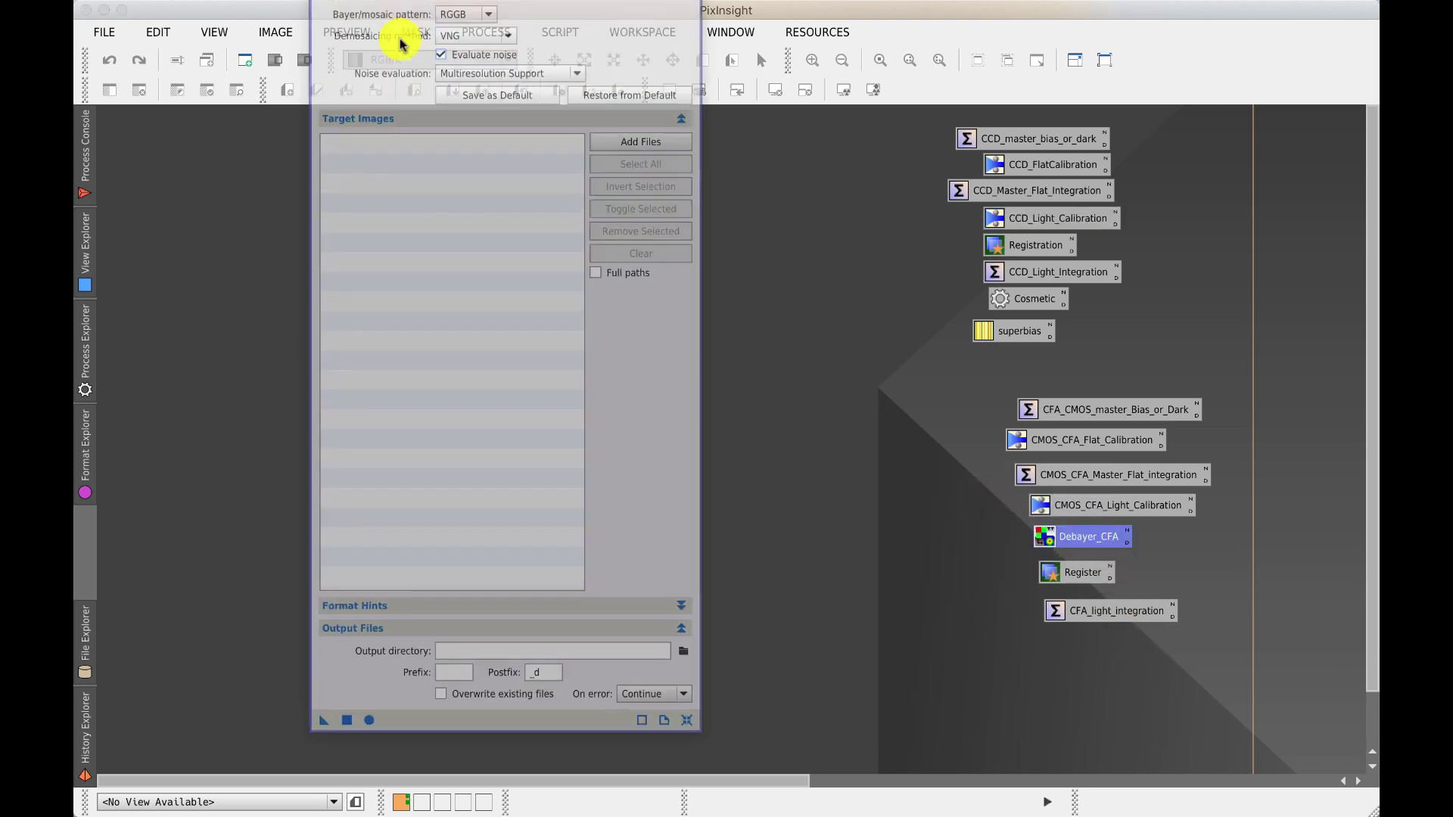
drag(400, 44, 401, 73)
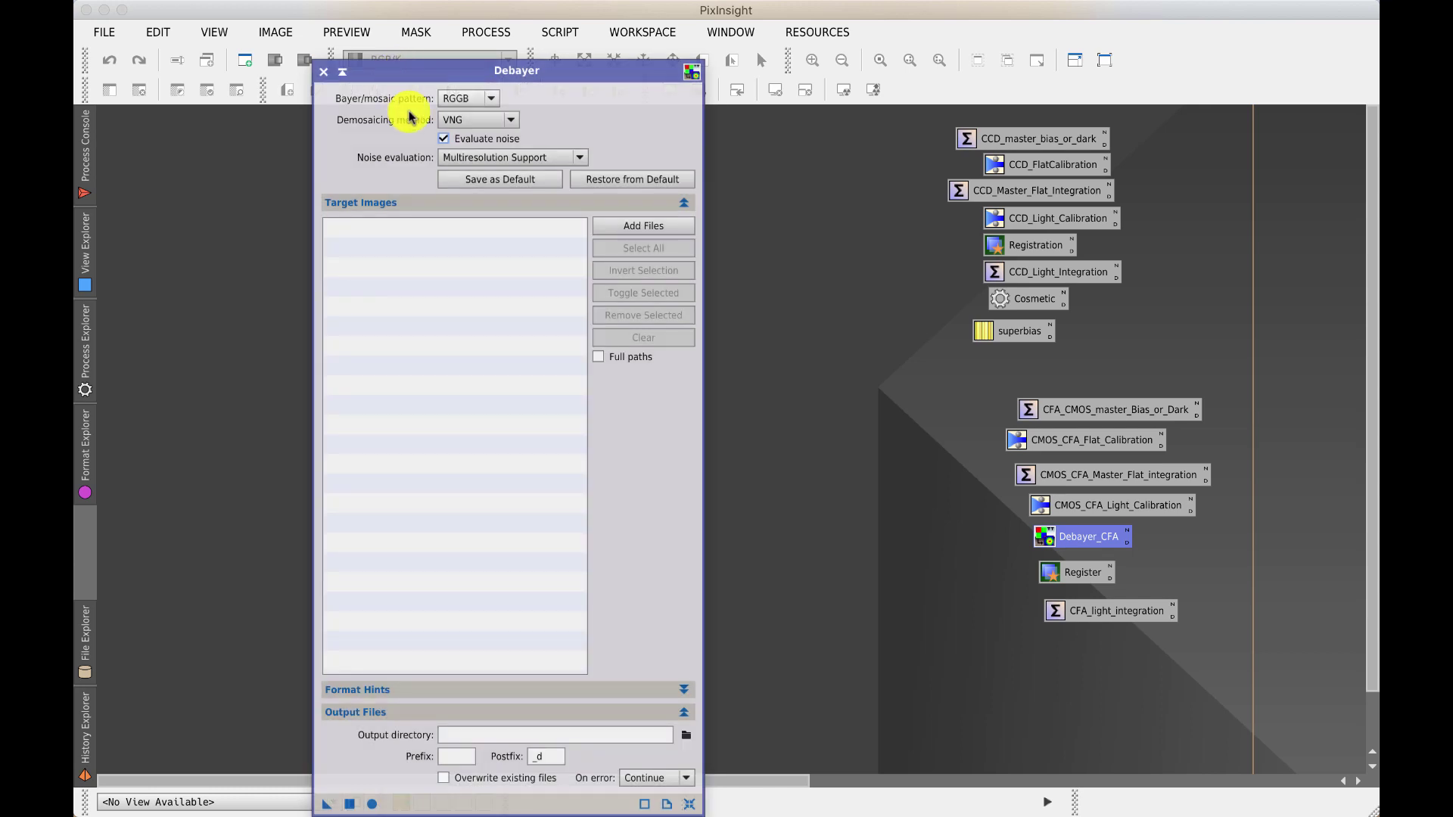
click(491, 99)
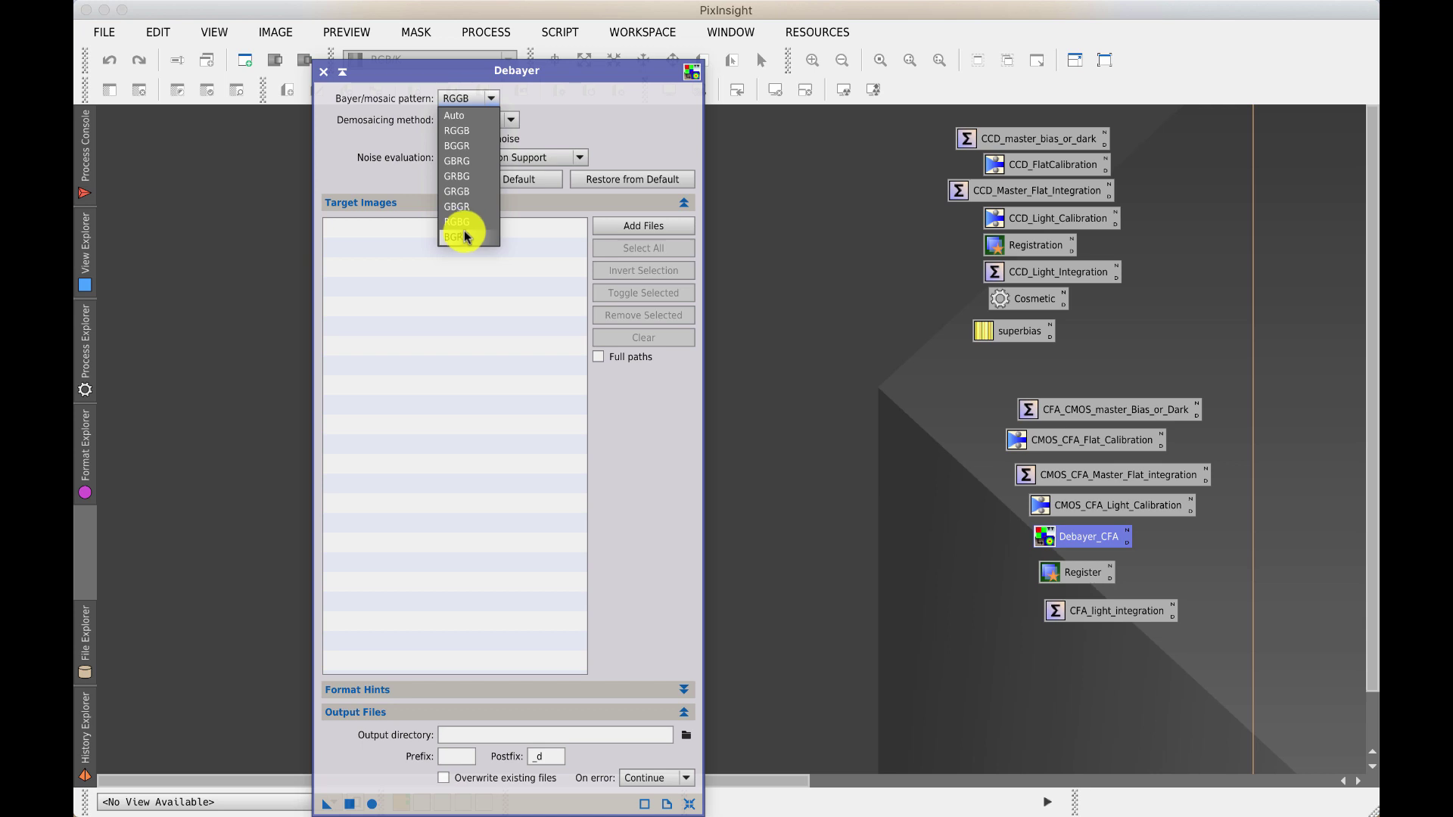
click(490, 98)
click(489, 98)
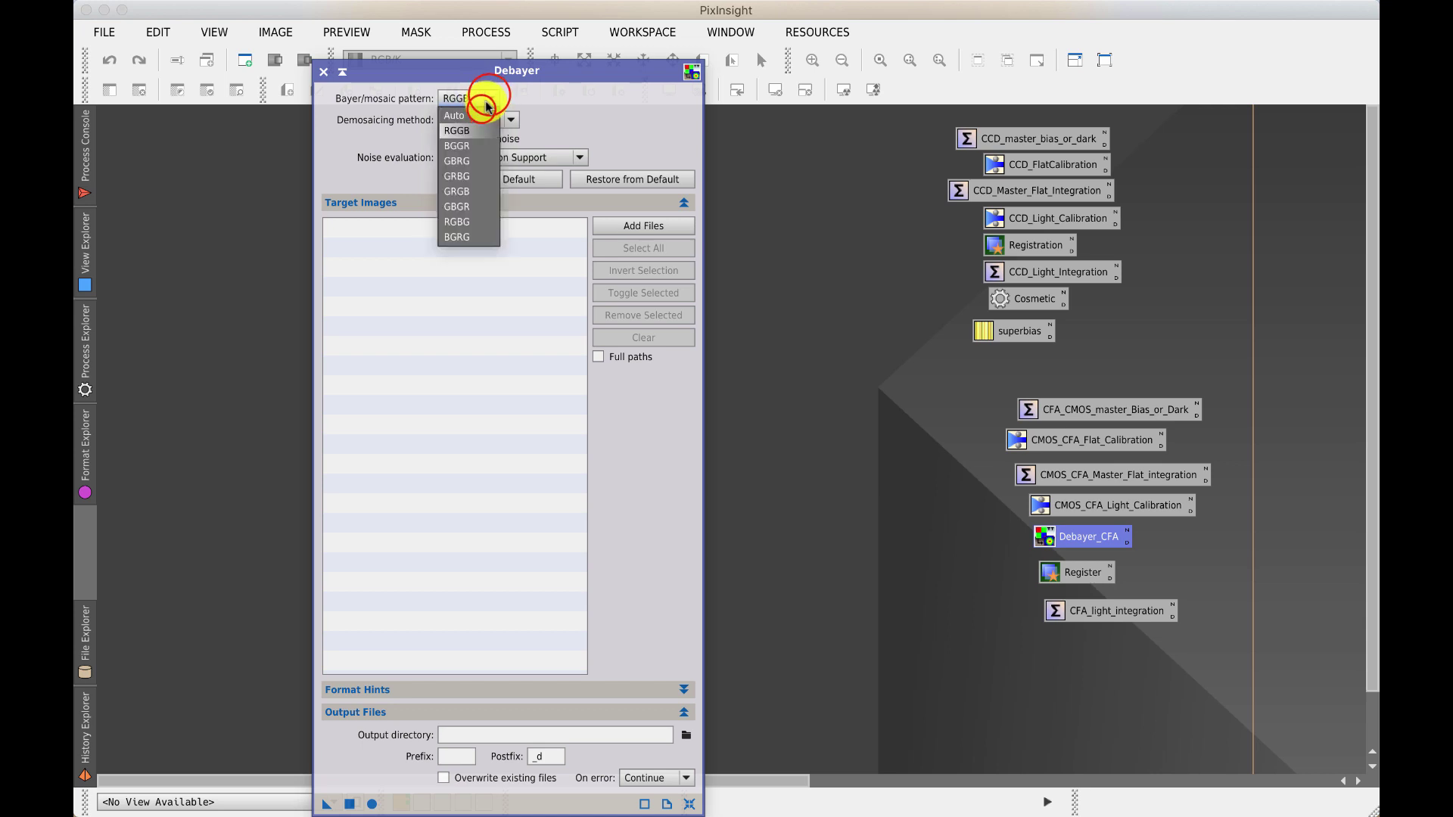
click(483, 113)
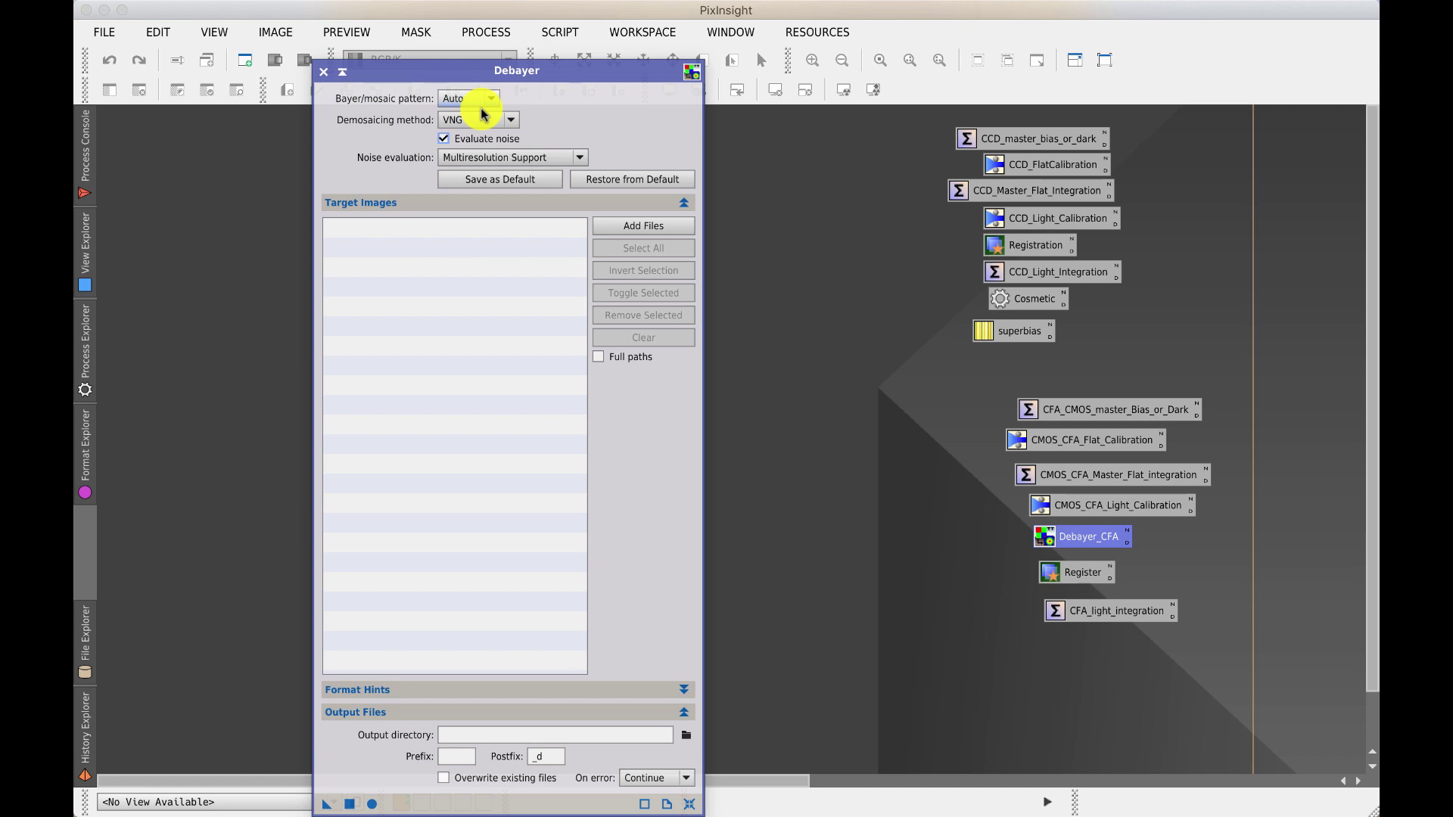
click(324, 72)
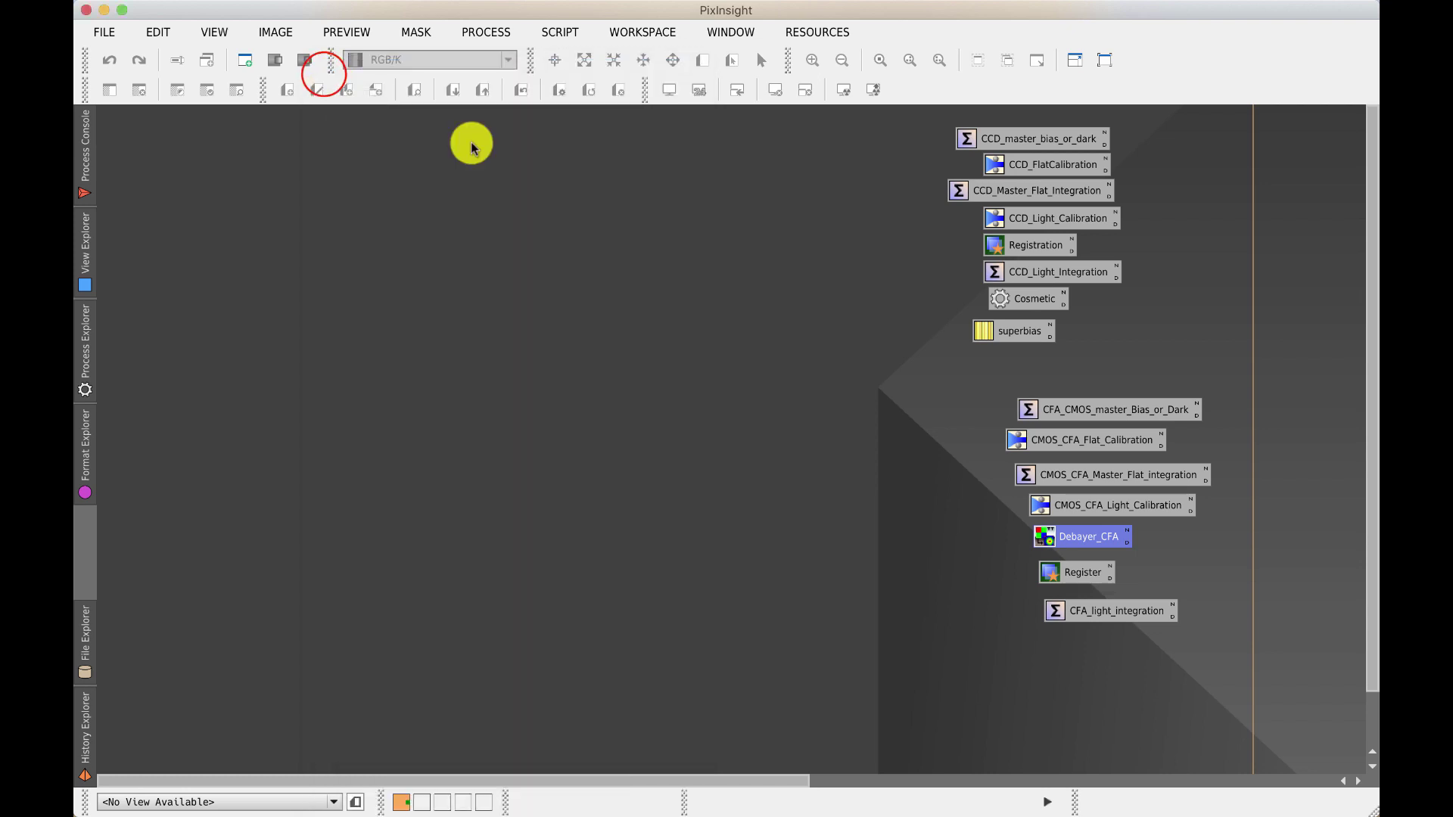
Open the Register process icon, examine StarAlignment's output and star detection settings, and close it
click(1081, 575)
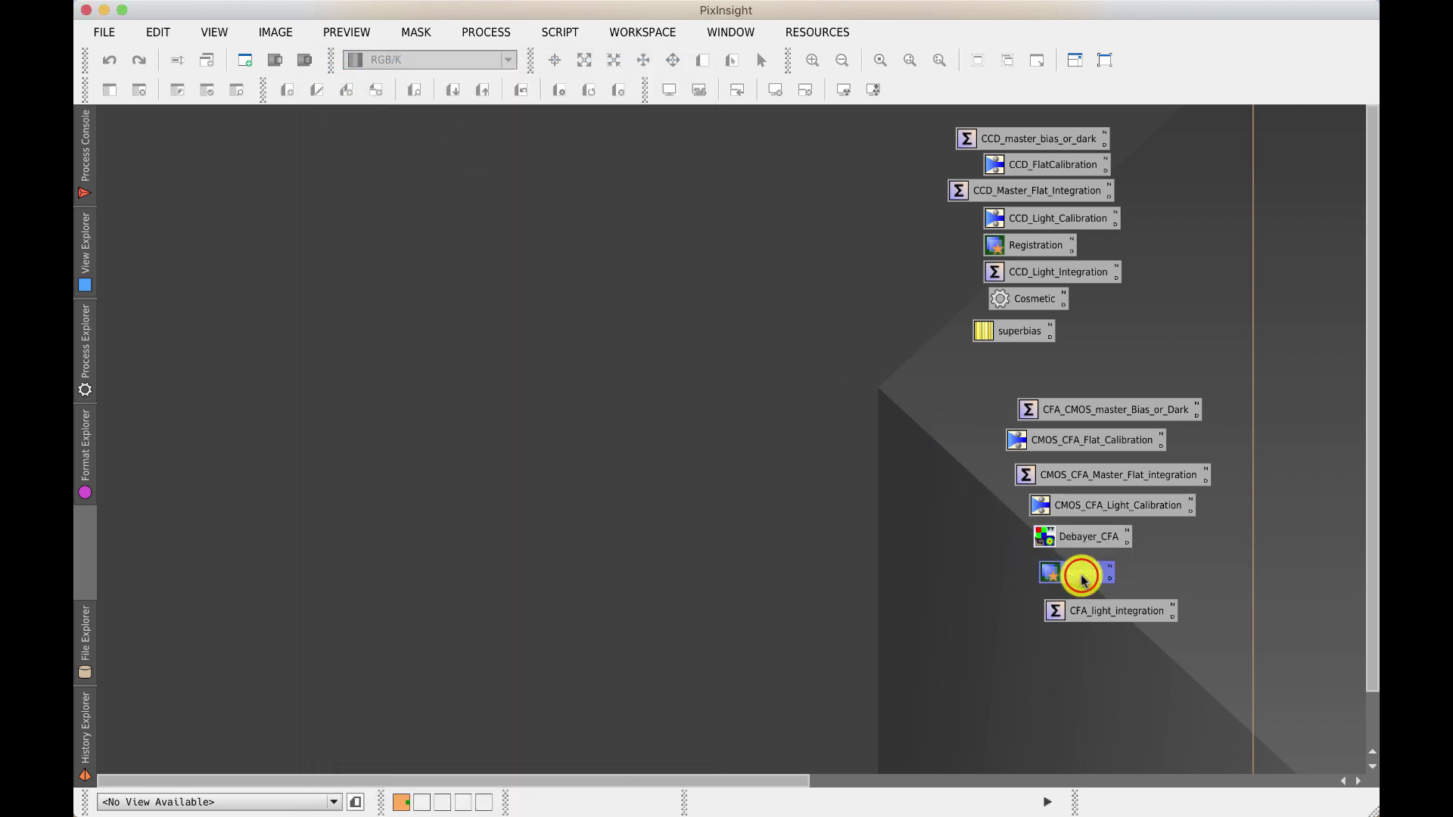
double_click(1081, 575)
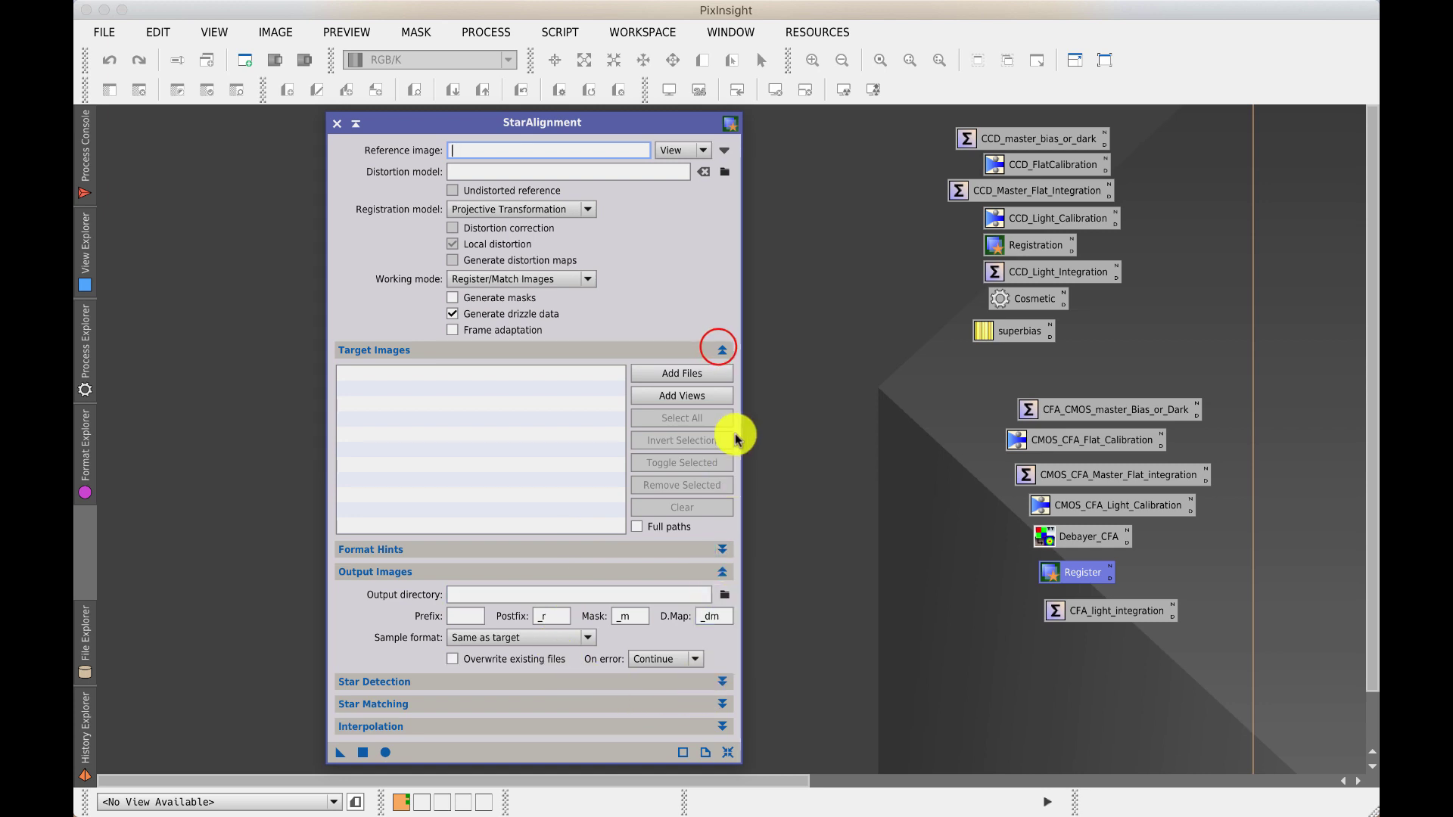
click(718, 348)
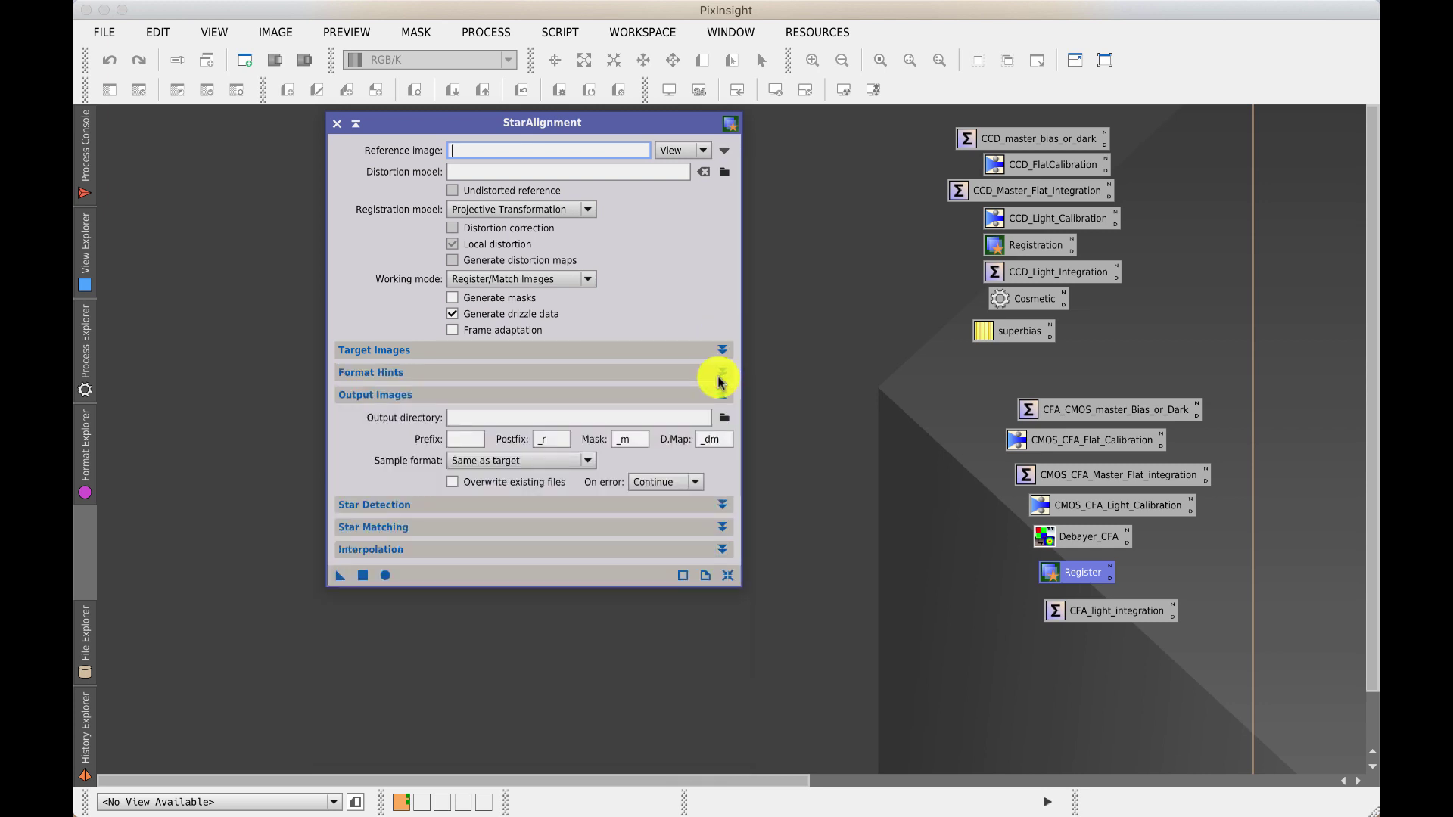
click(722, 505)
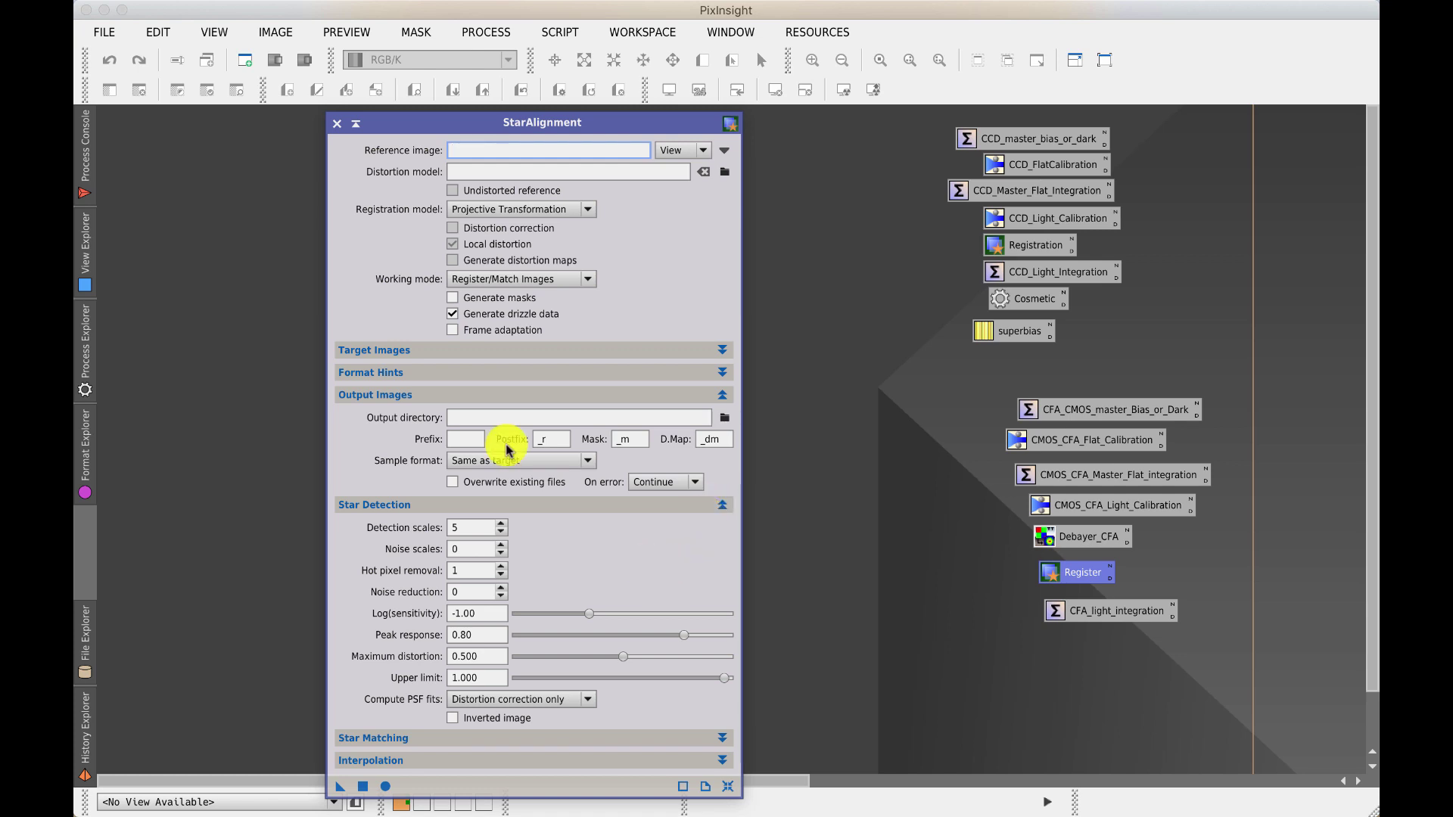
click(337, 123)
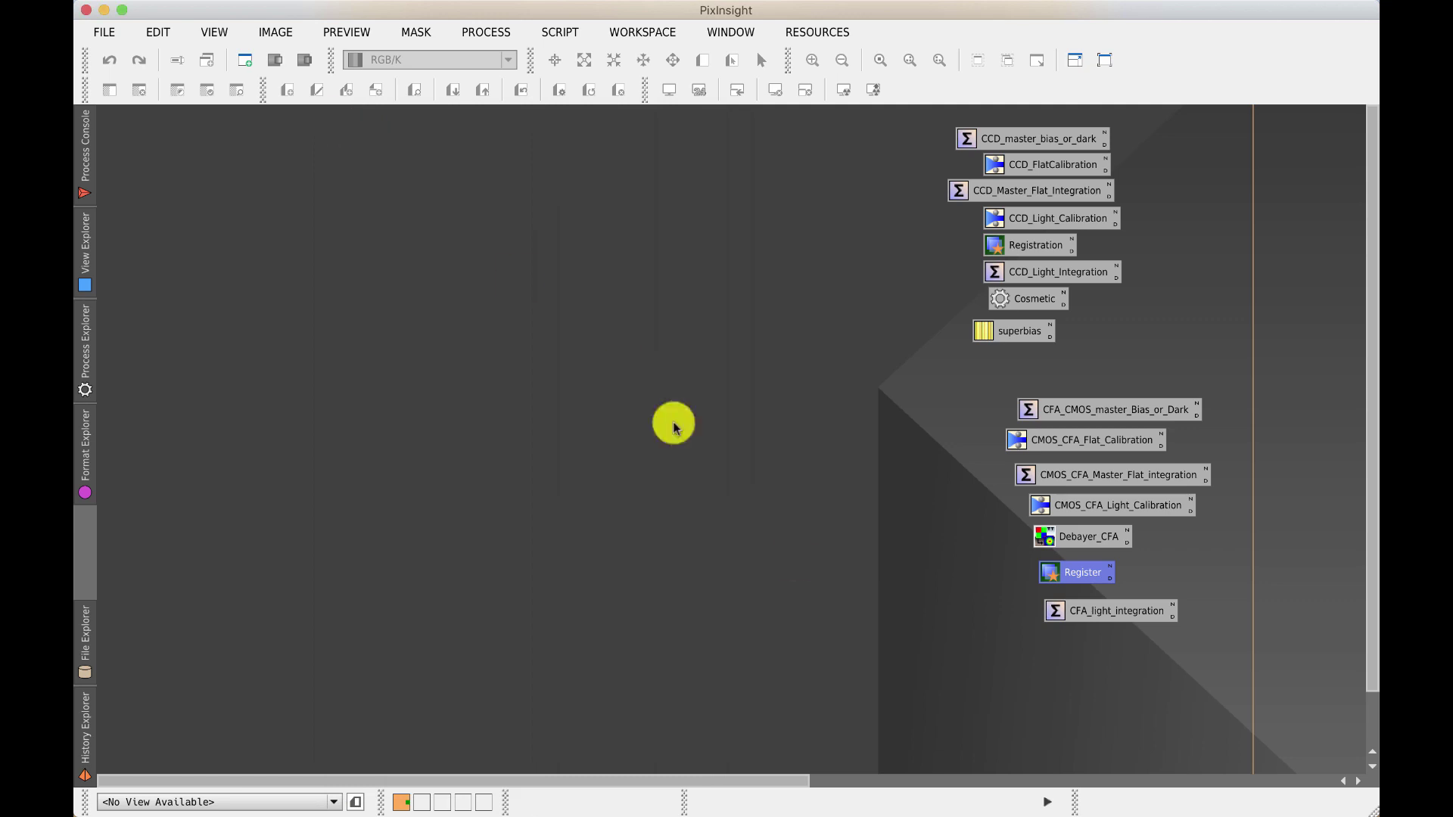
Open the CFA_light_integration process icon and clear the M42 files from its input images
click(1116, 615)
double_click(1115, 614)
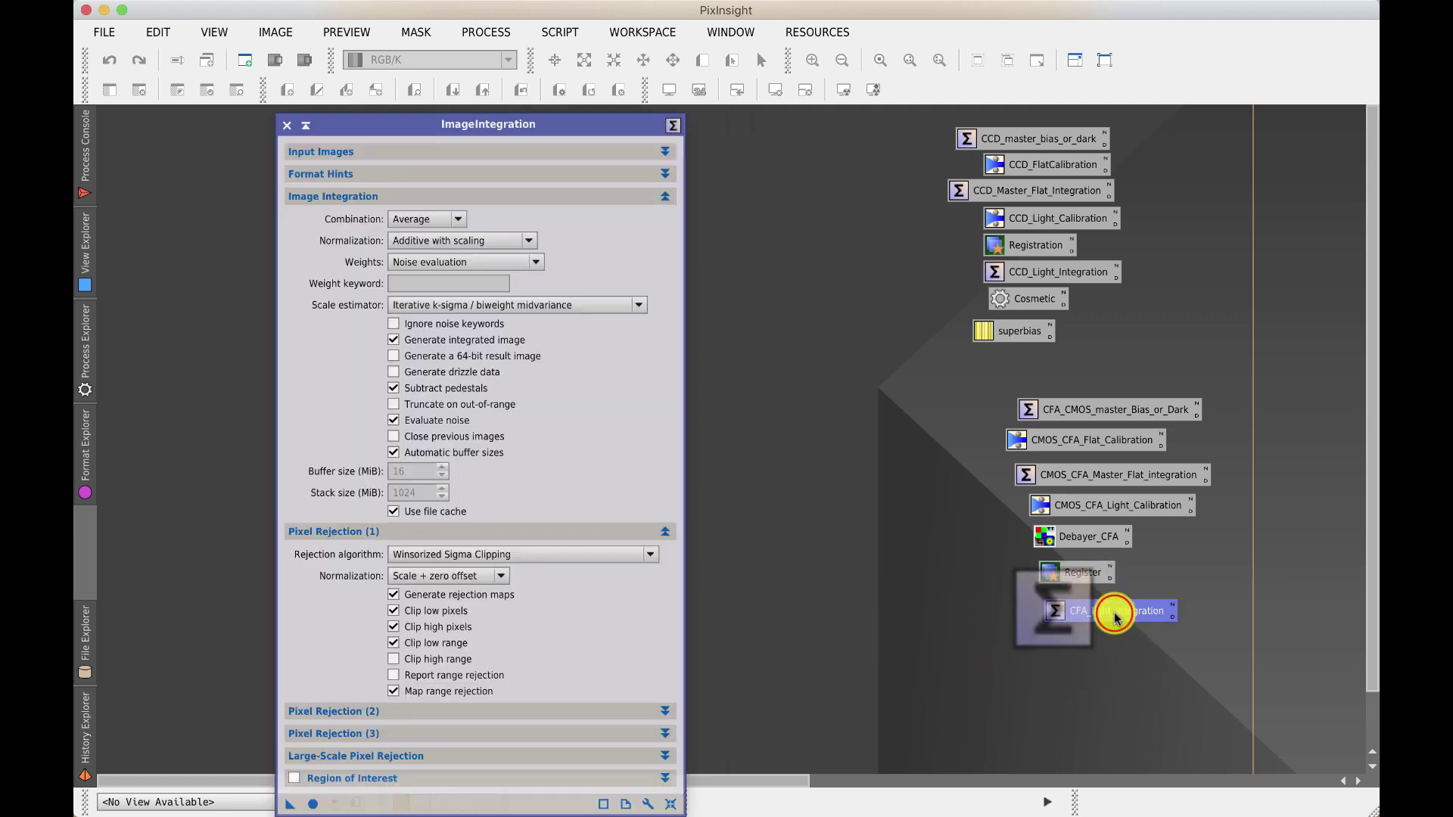
drag(386, 117, 379, 103)
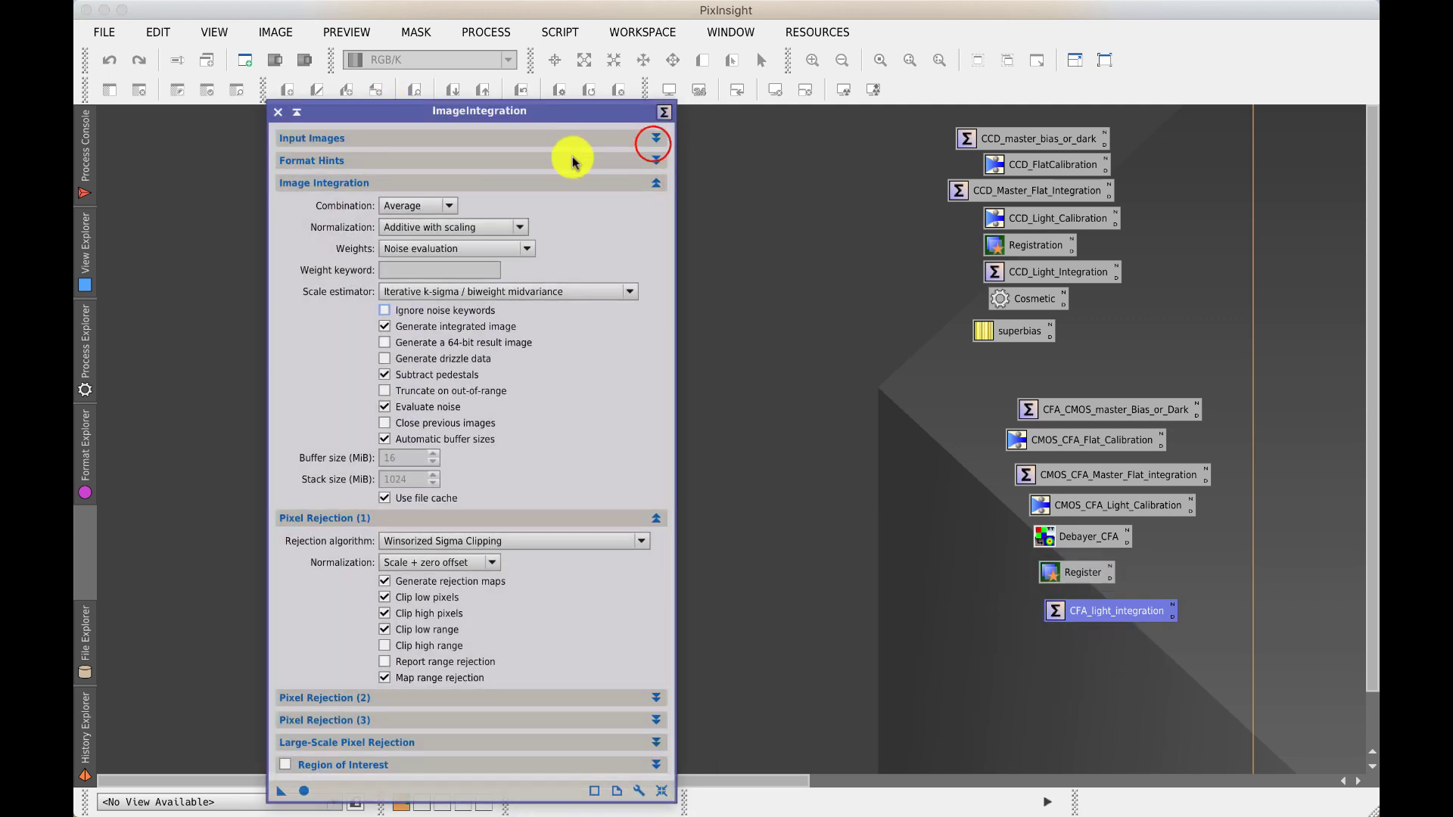
click(656, 139)
click(615, 384)
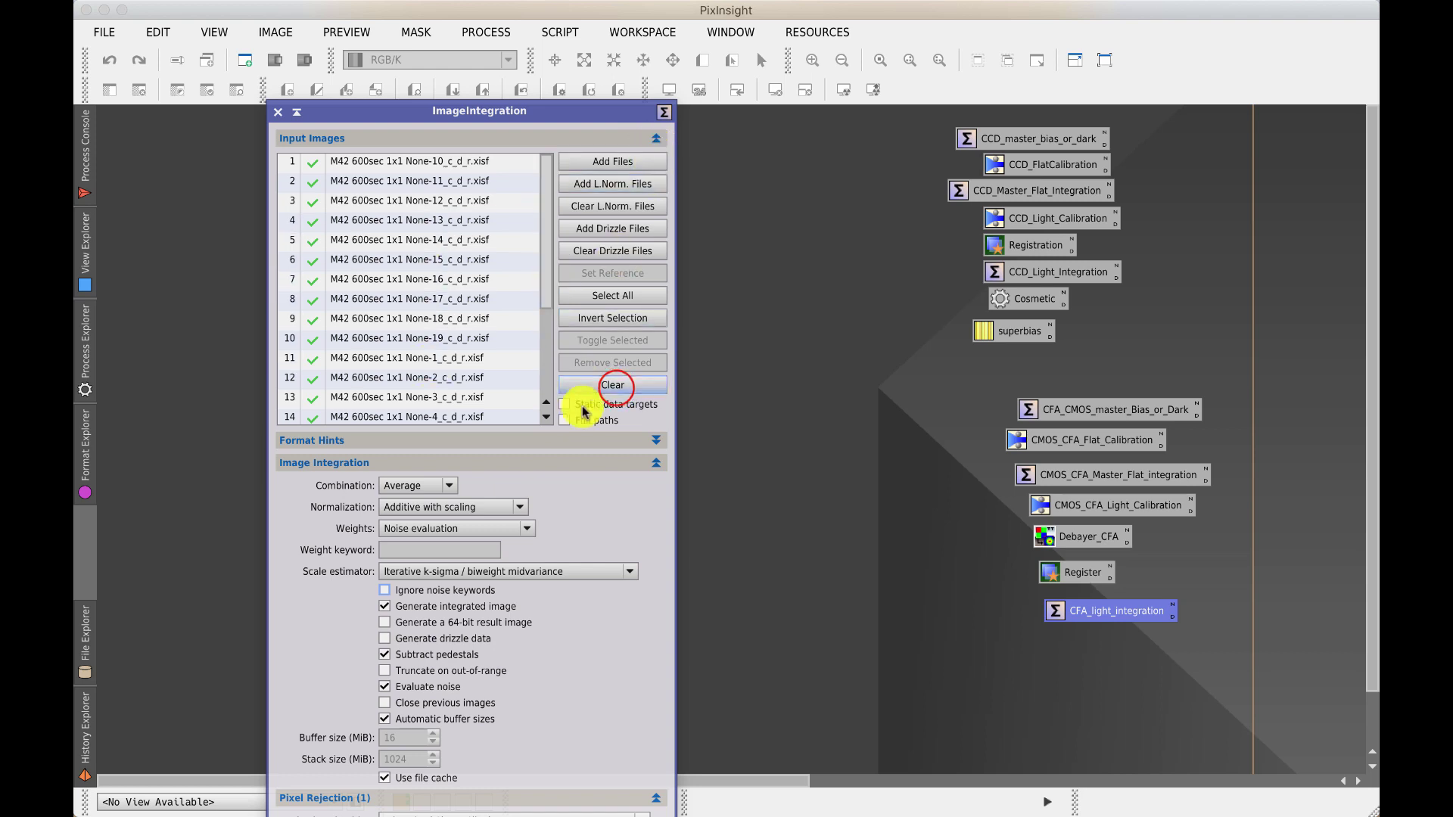
click(656, 139)
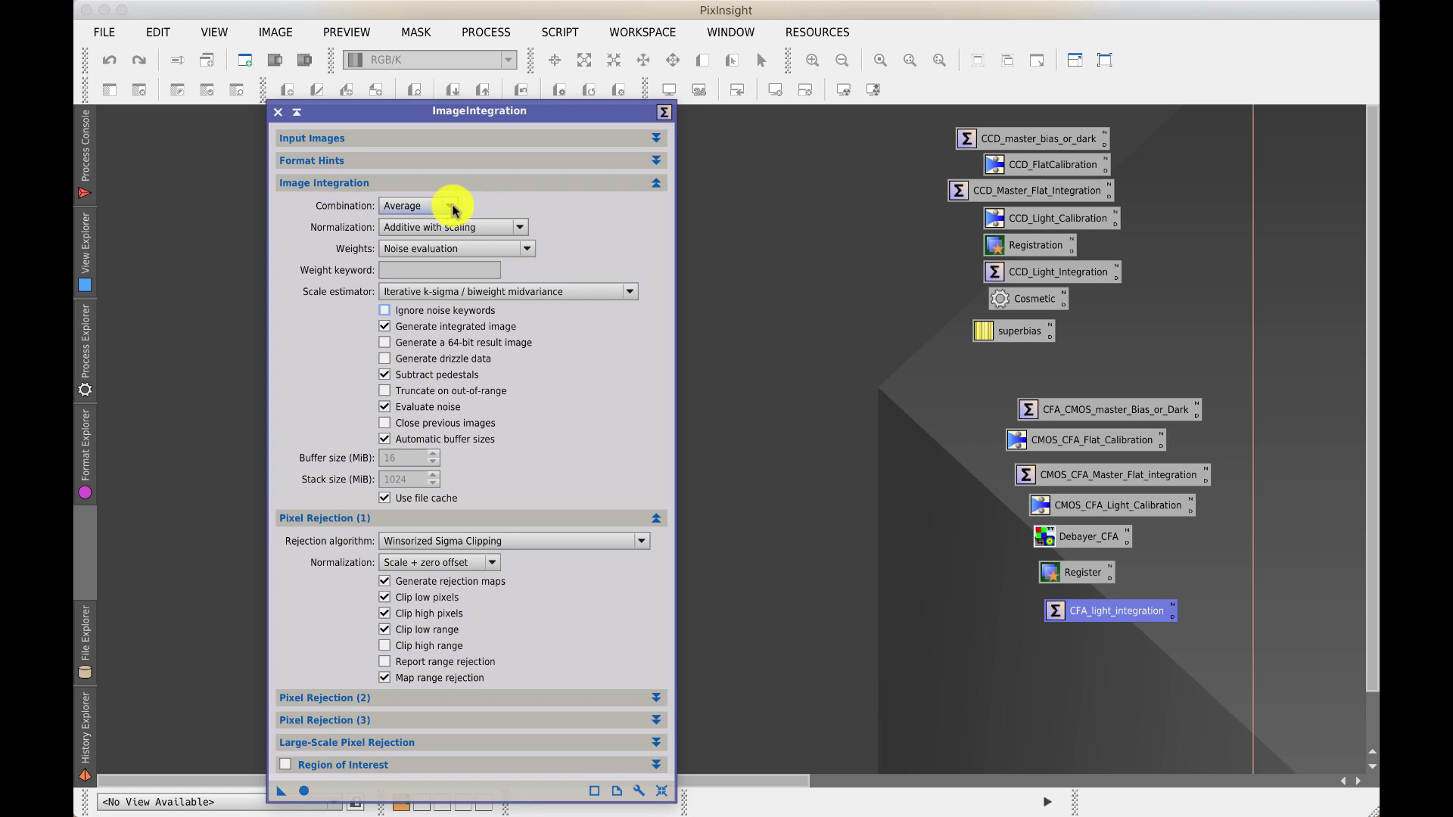
Review the light integration's weights with Noise evaluation selected, examine both Pixel Rejection (1) and (2) settings, and close ImageIntegration
mouse_move(480, 234)
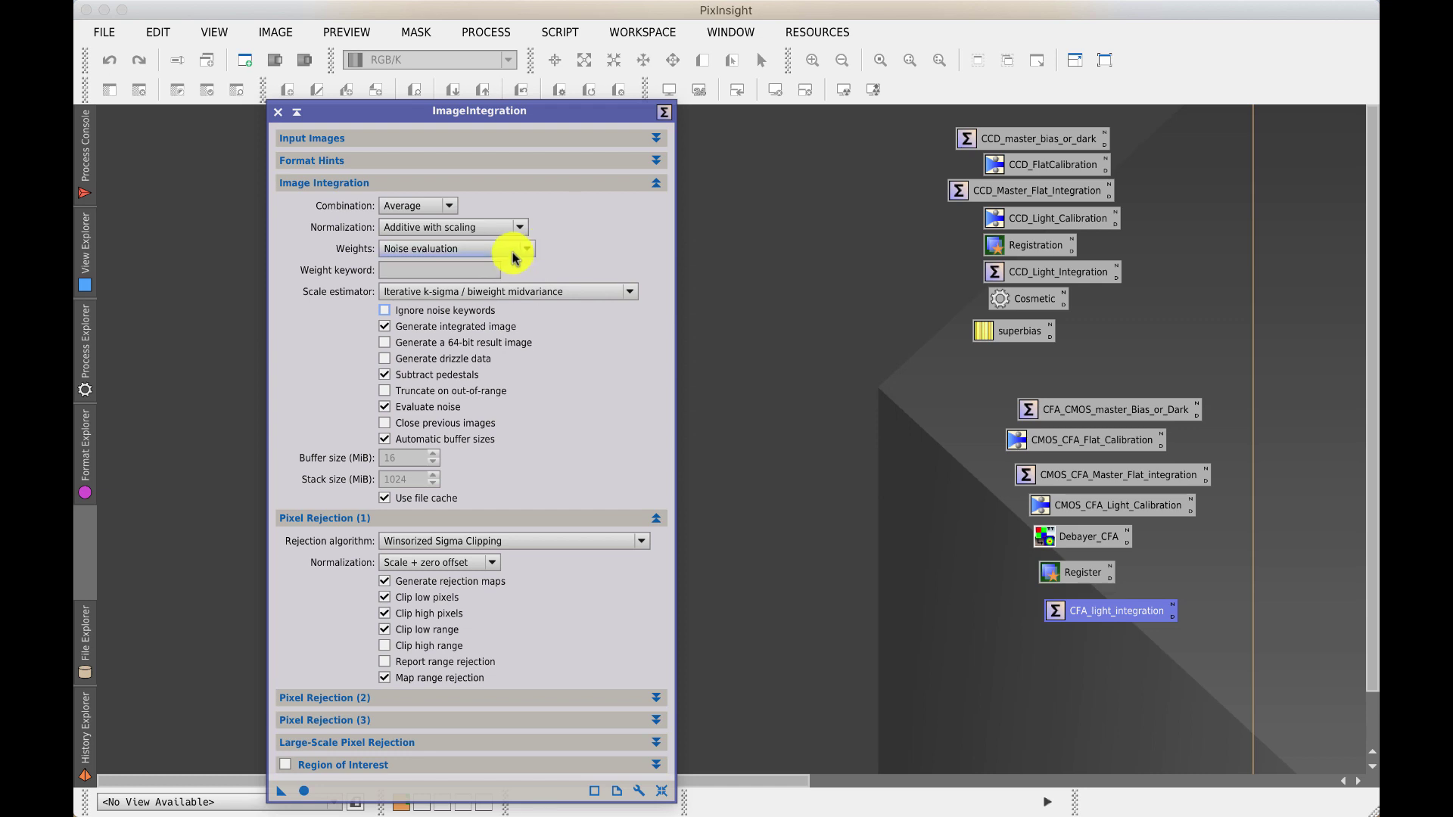
mouse_move(513, 255)
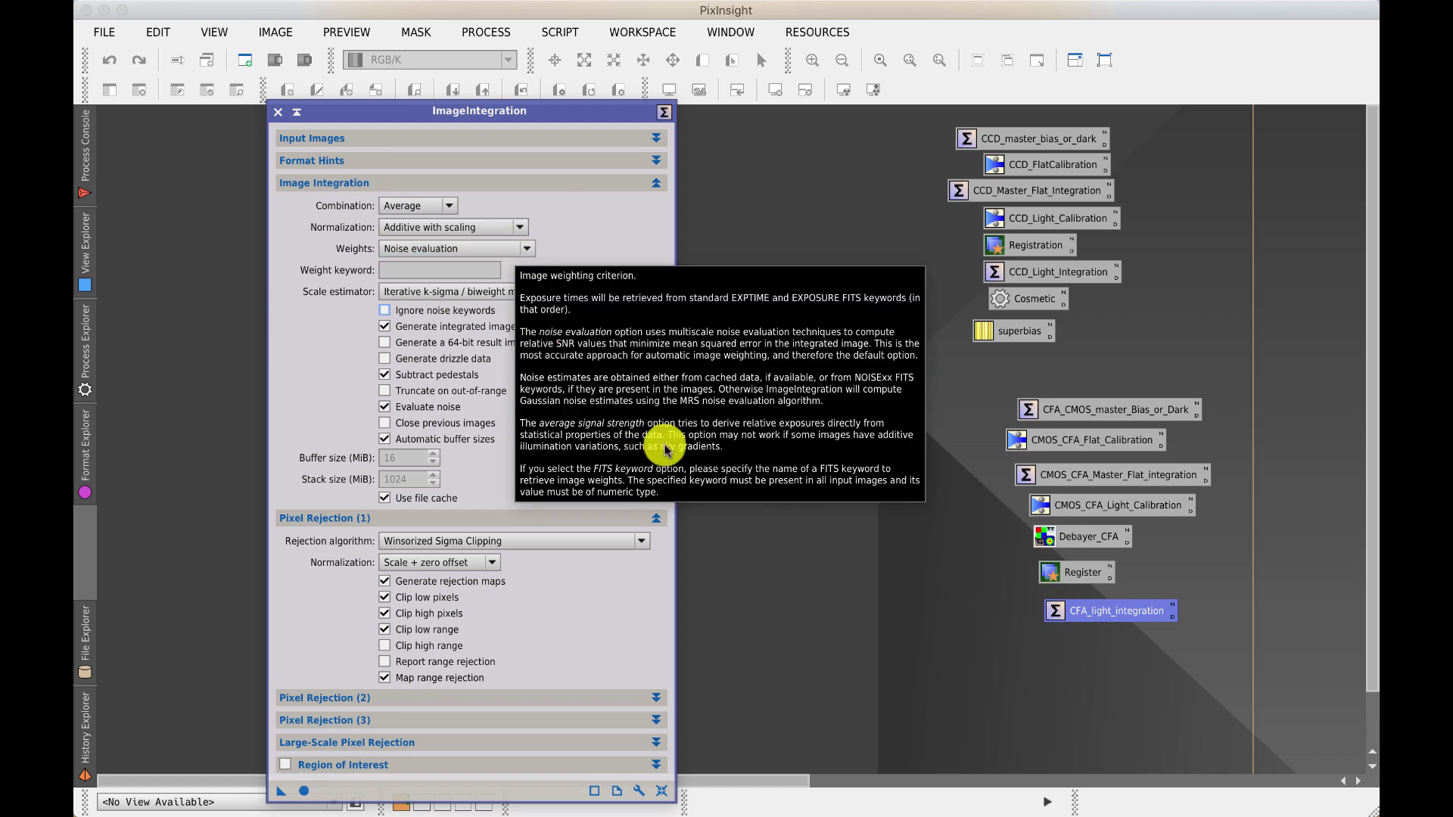
click(471, 243)
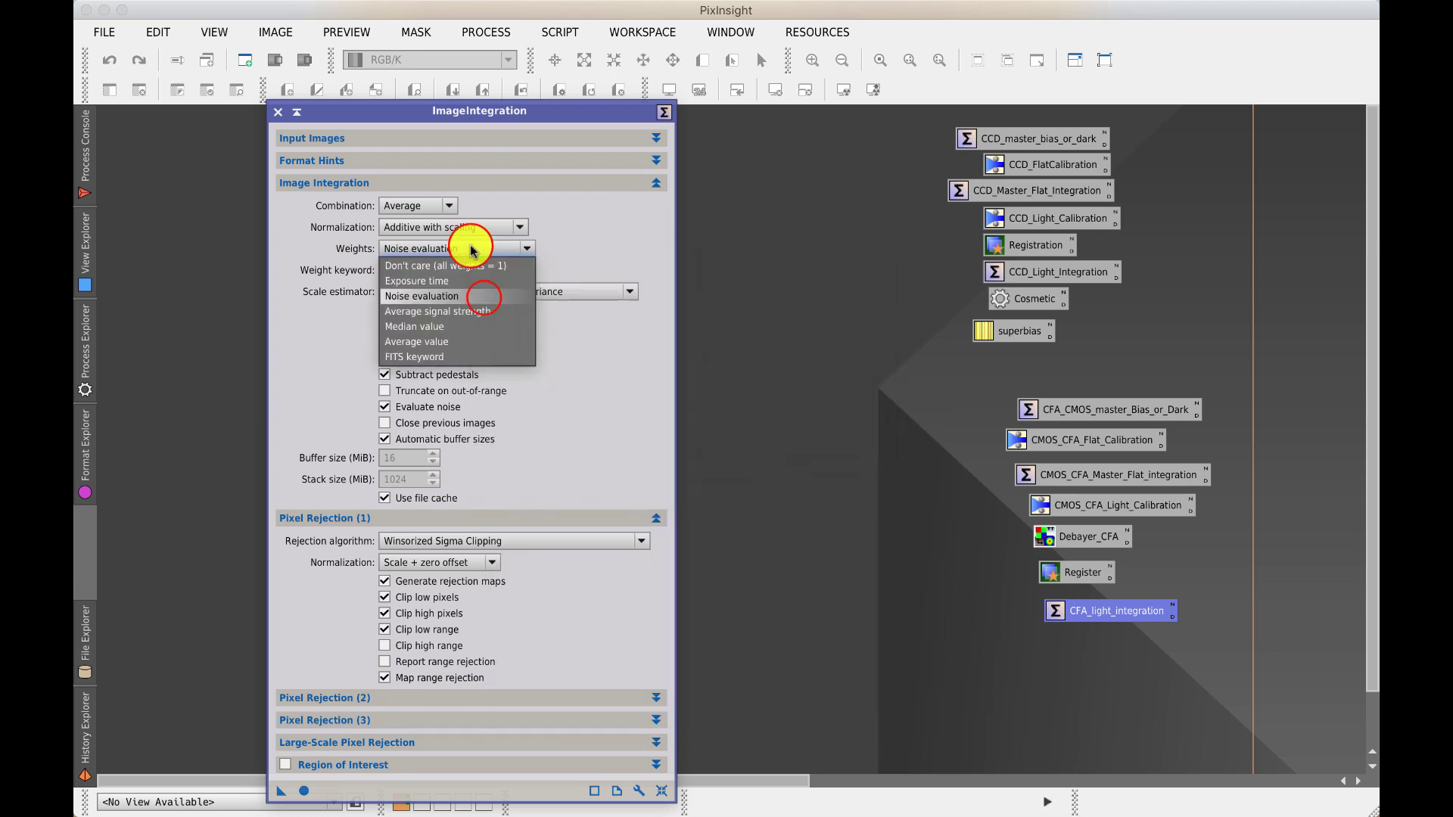
click(480, 292)
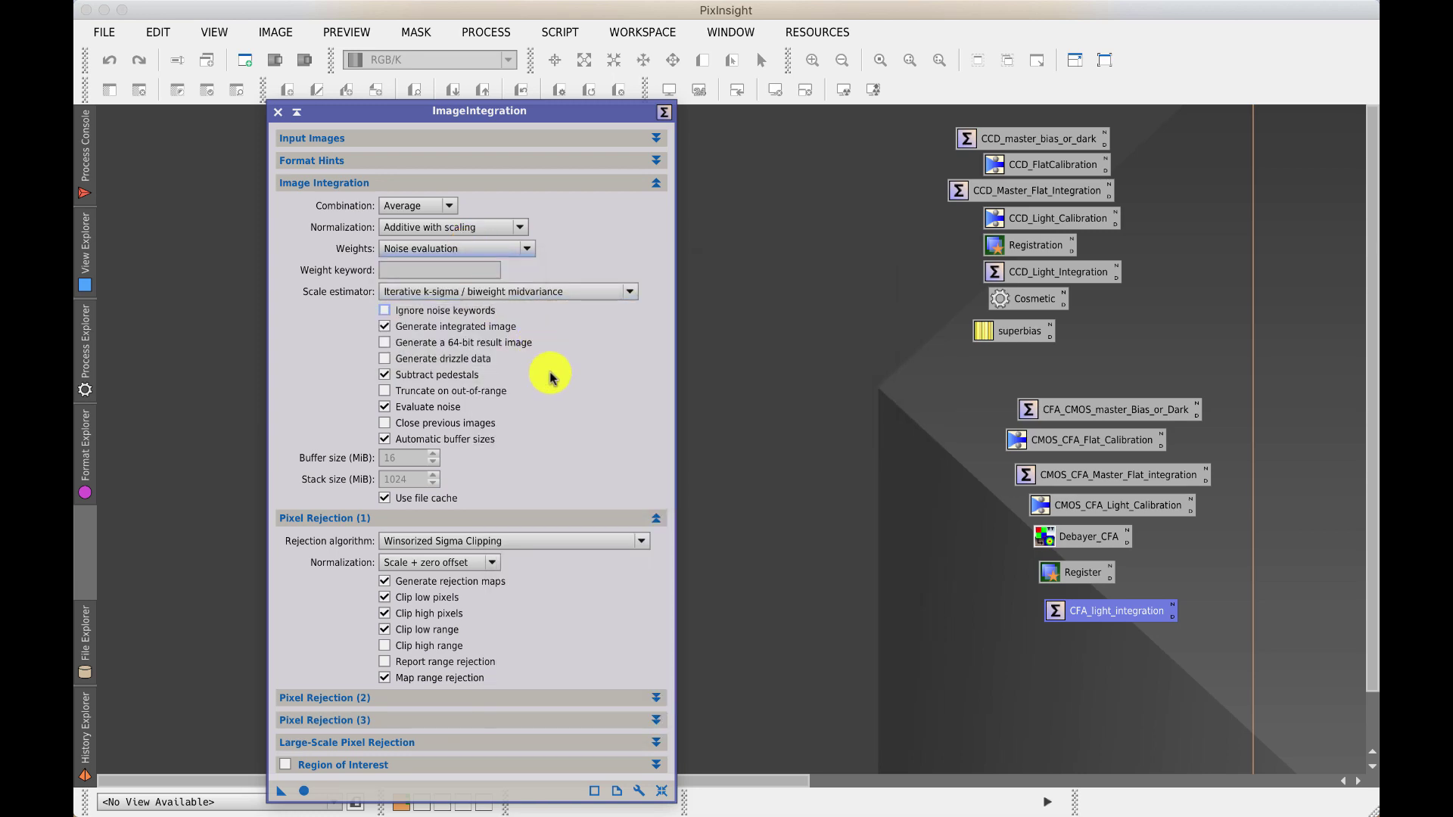
click(654, 184)
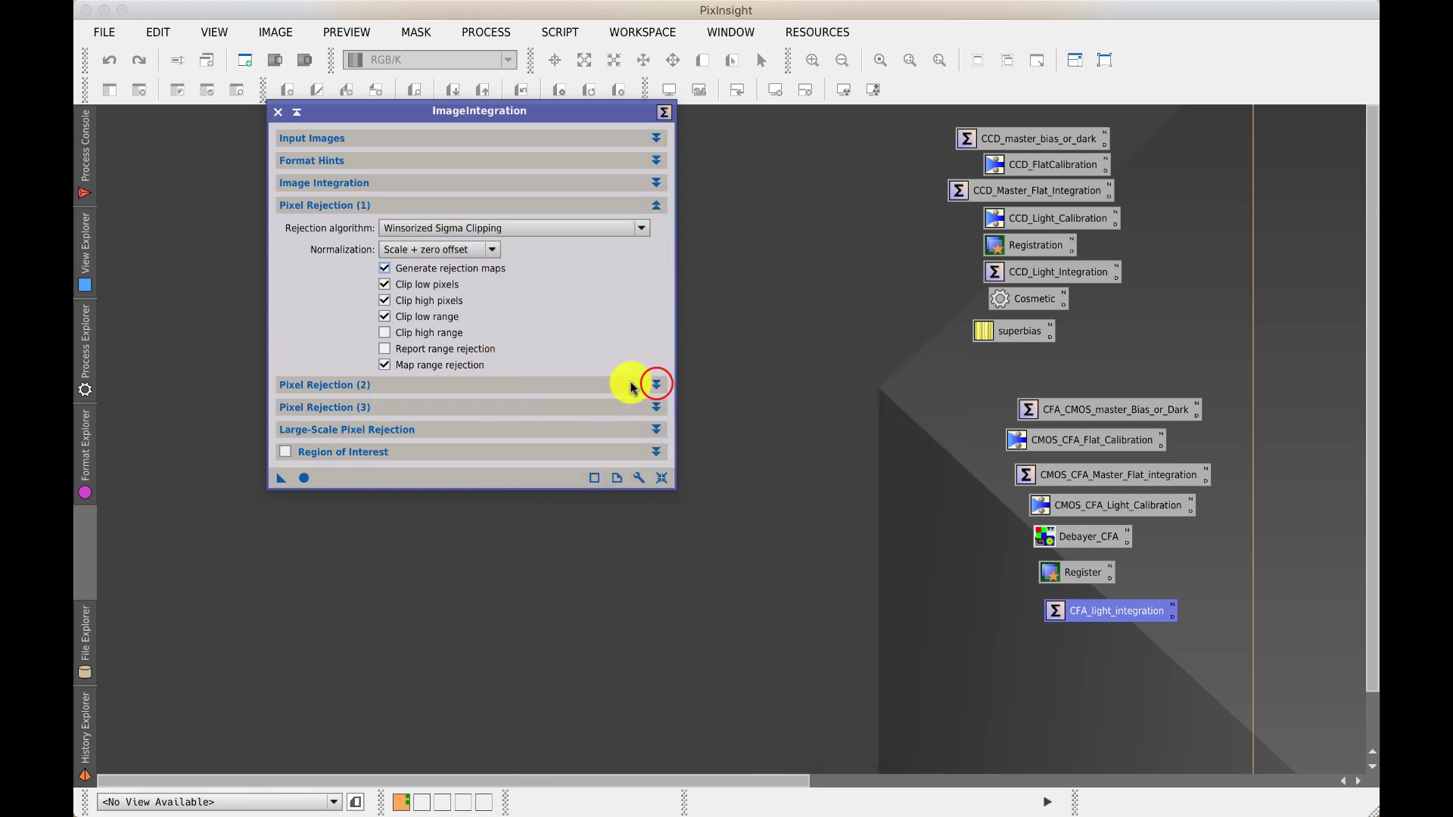
click(654, 385)
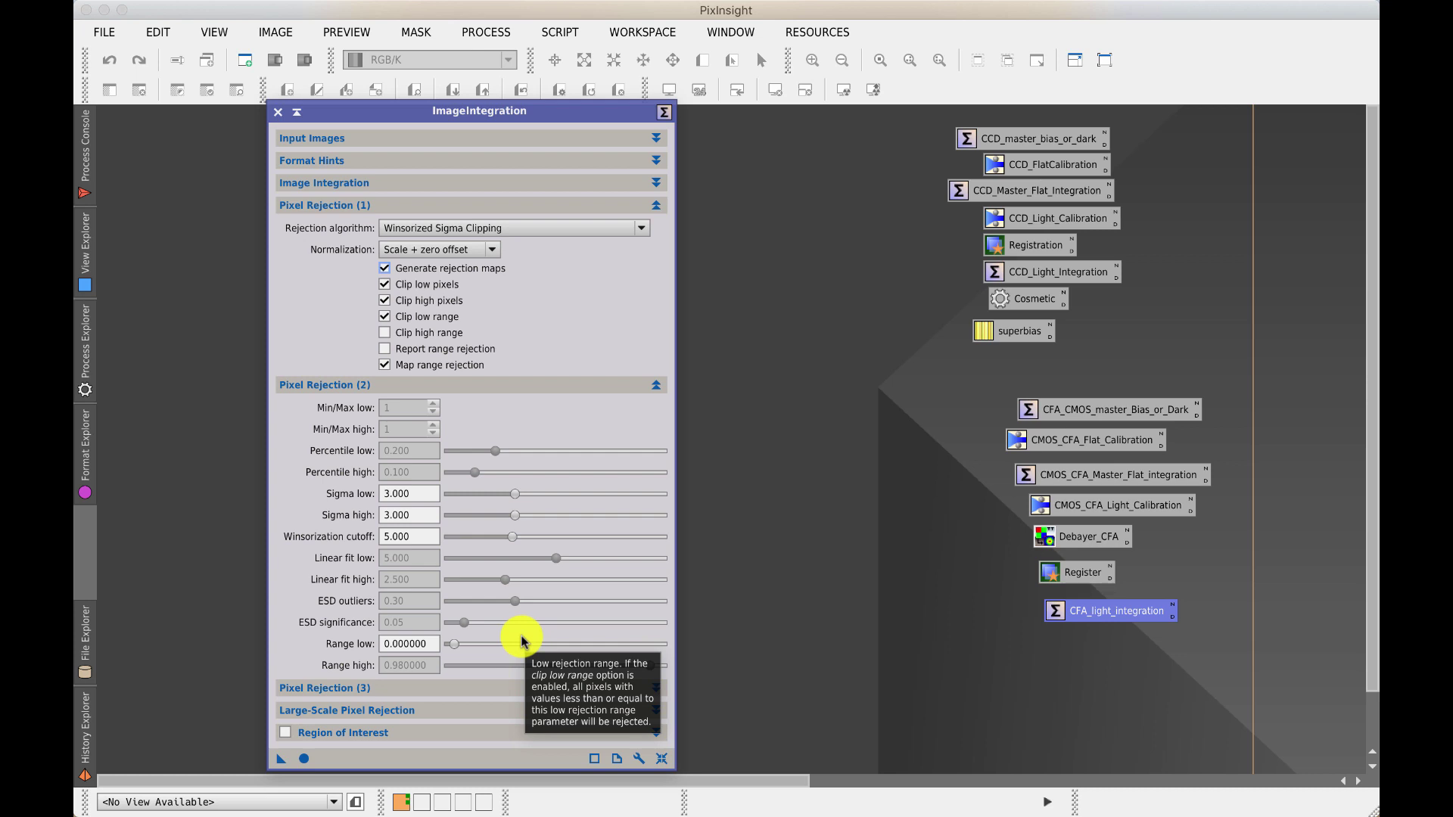
click(280, 112)
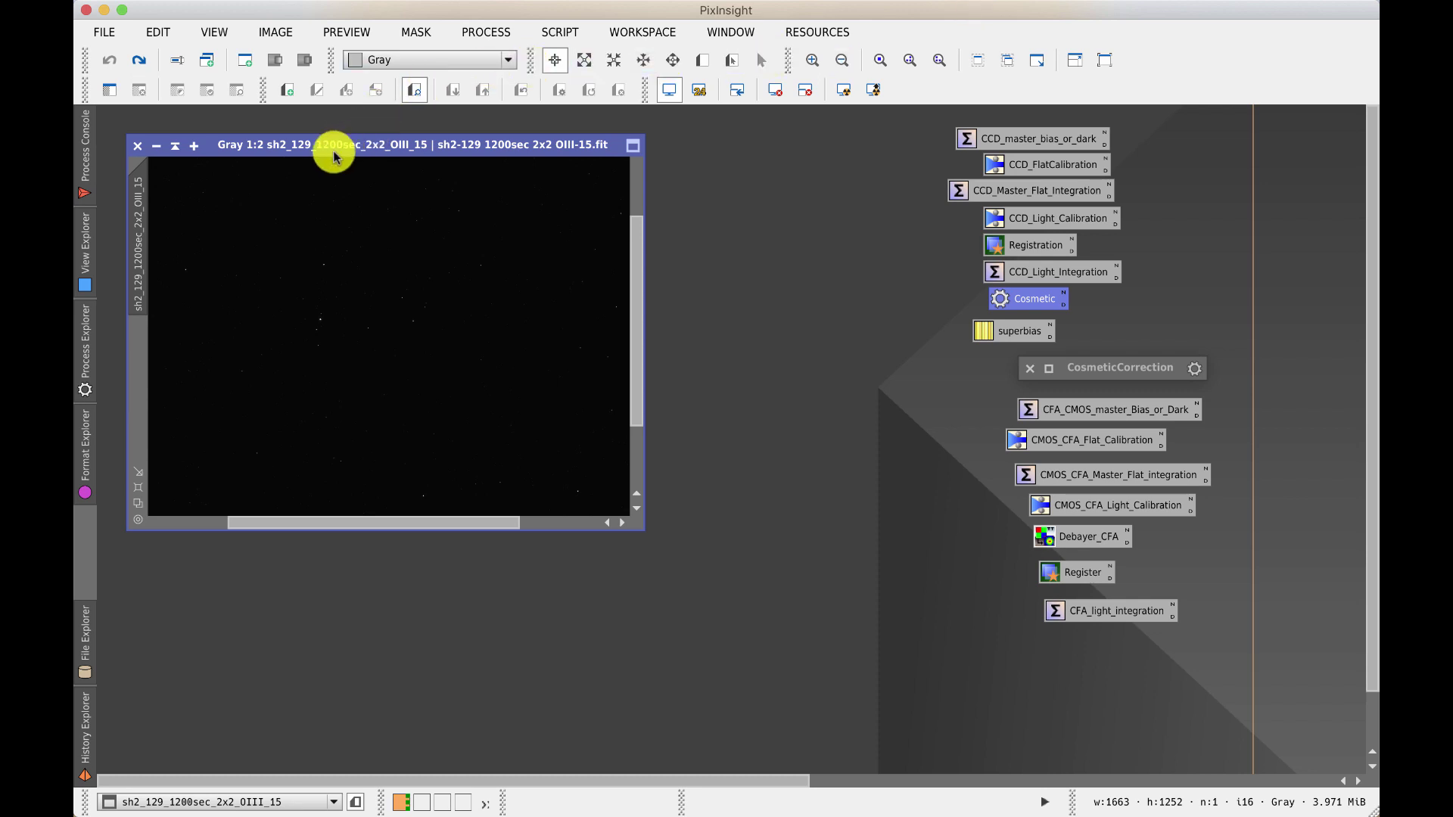
Auto-stretch the screen display of the sh2_129_1200sec_2x2_OIII_15 image
click(843, 95)
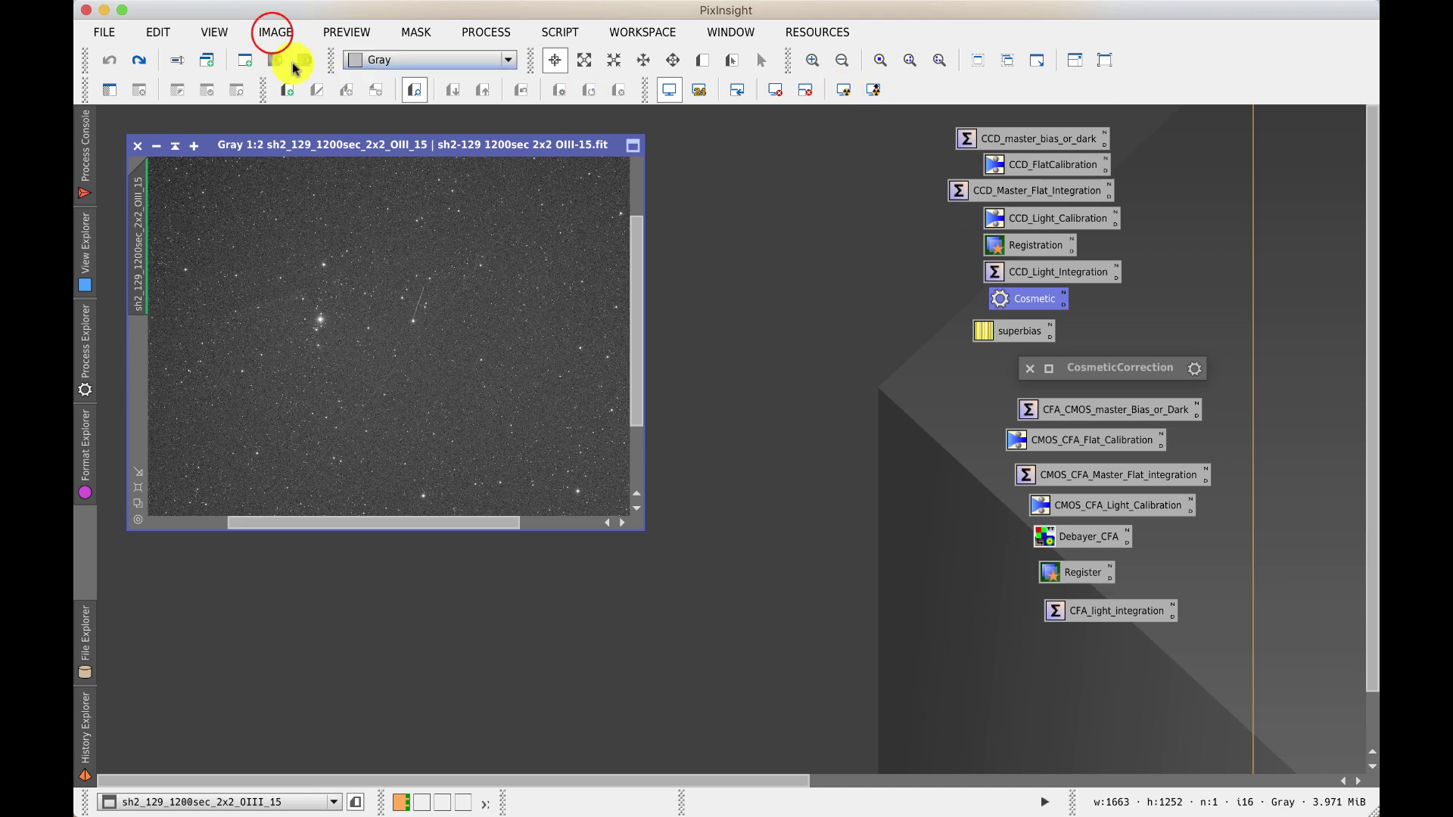
Redo the inversion of the OIII image and auto-stretch its screen display
click(274, 32)
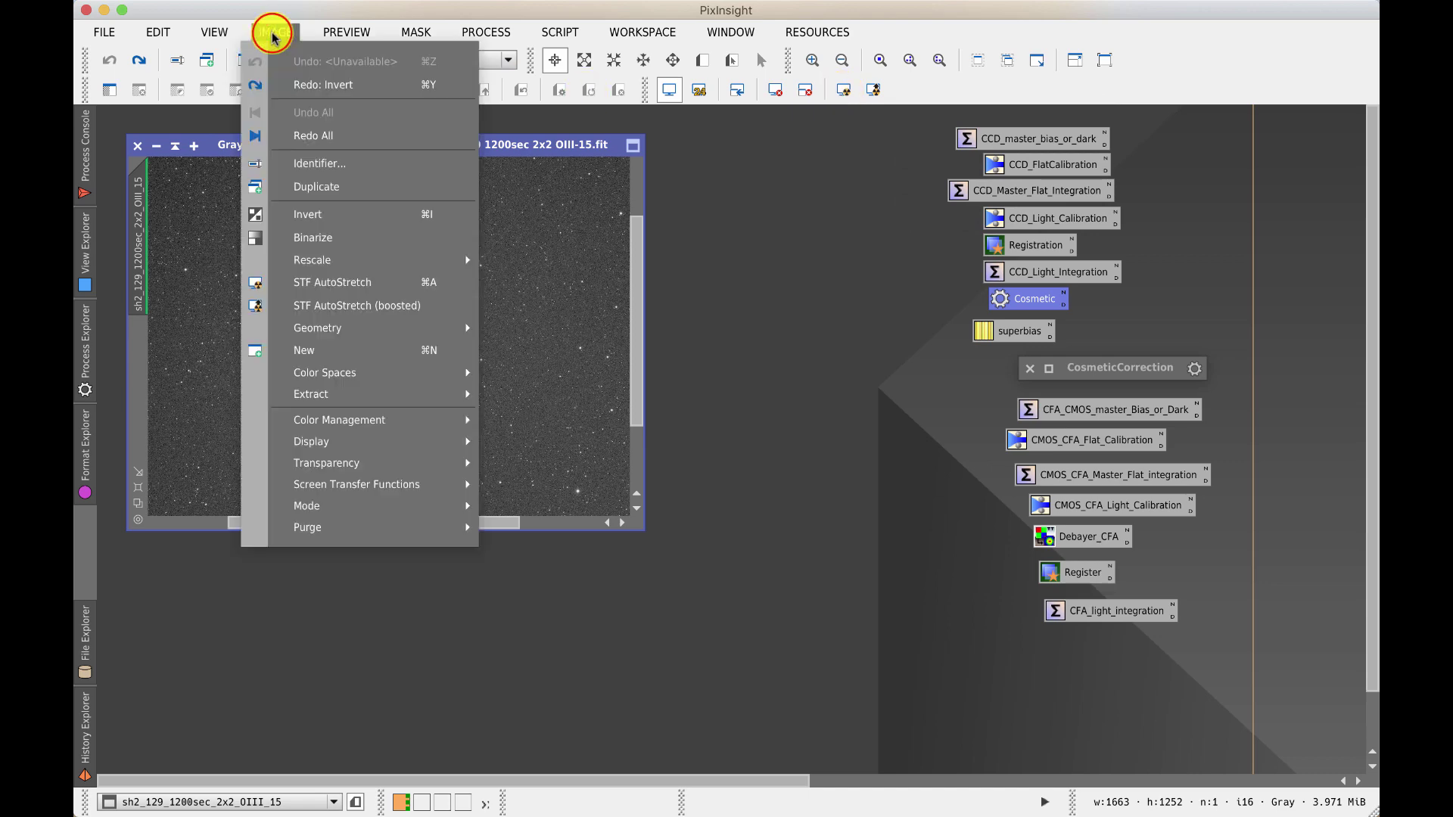
click(291, 82)
click(842, 92)
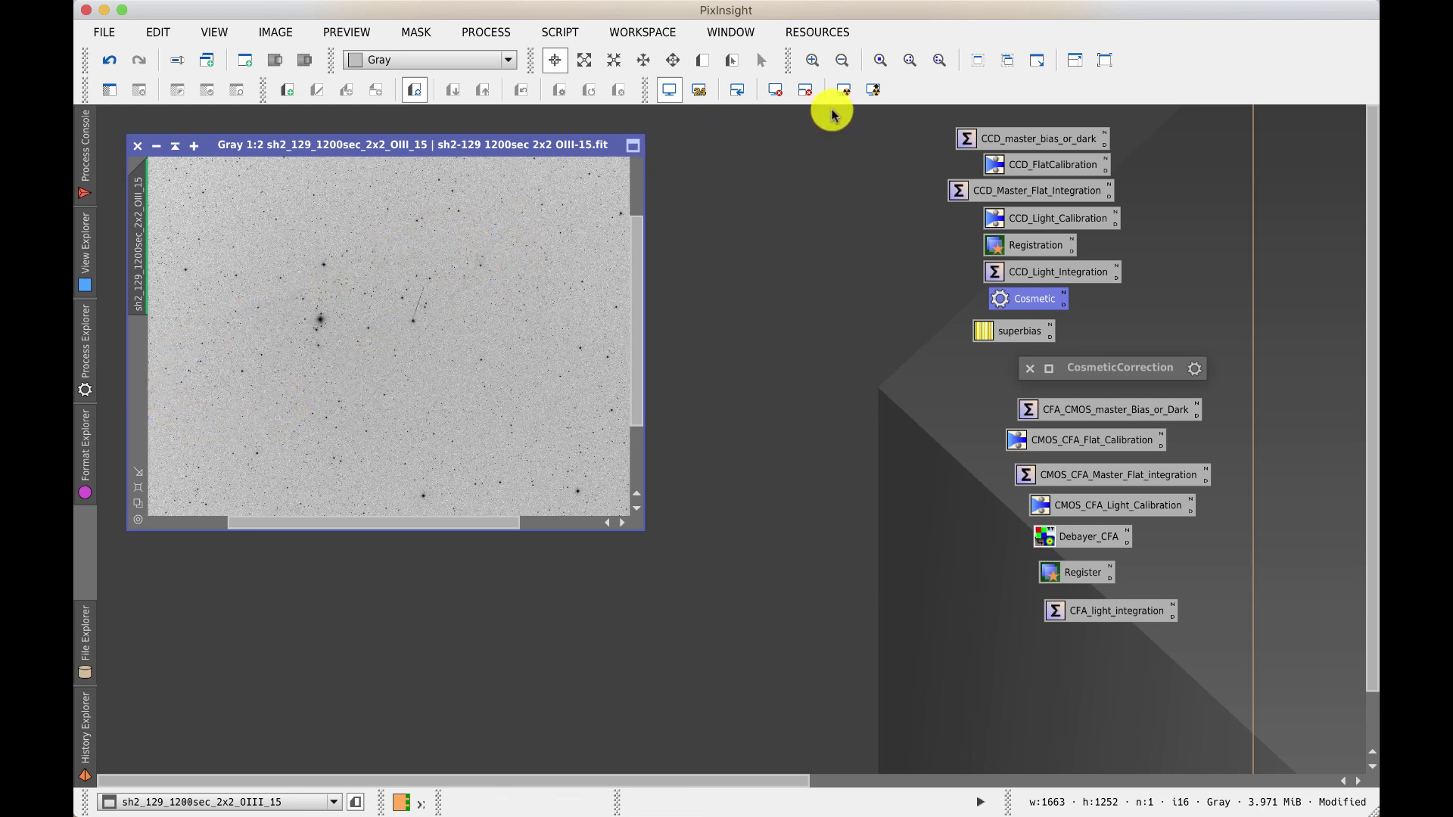
Undo the inversion of the OIII image and auto-stretch its screen display again
click(276, 32)
click(284, 62)
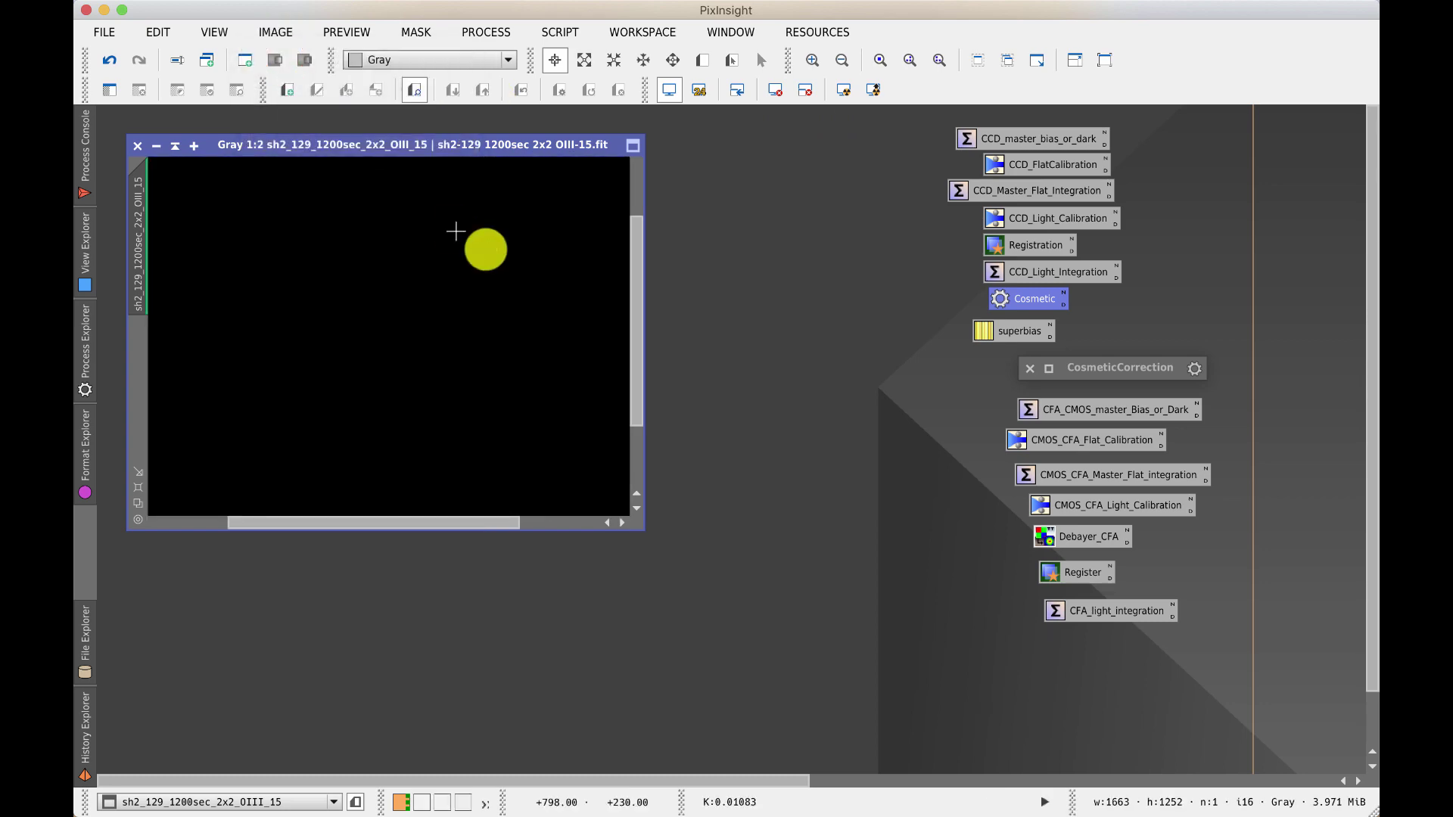
click(846, 91)
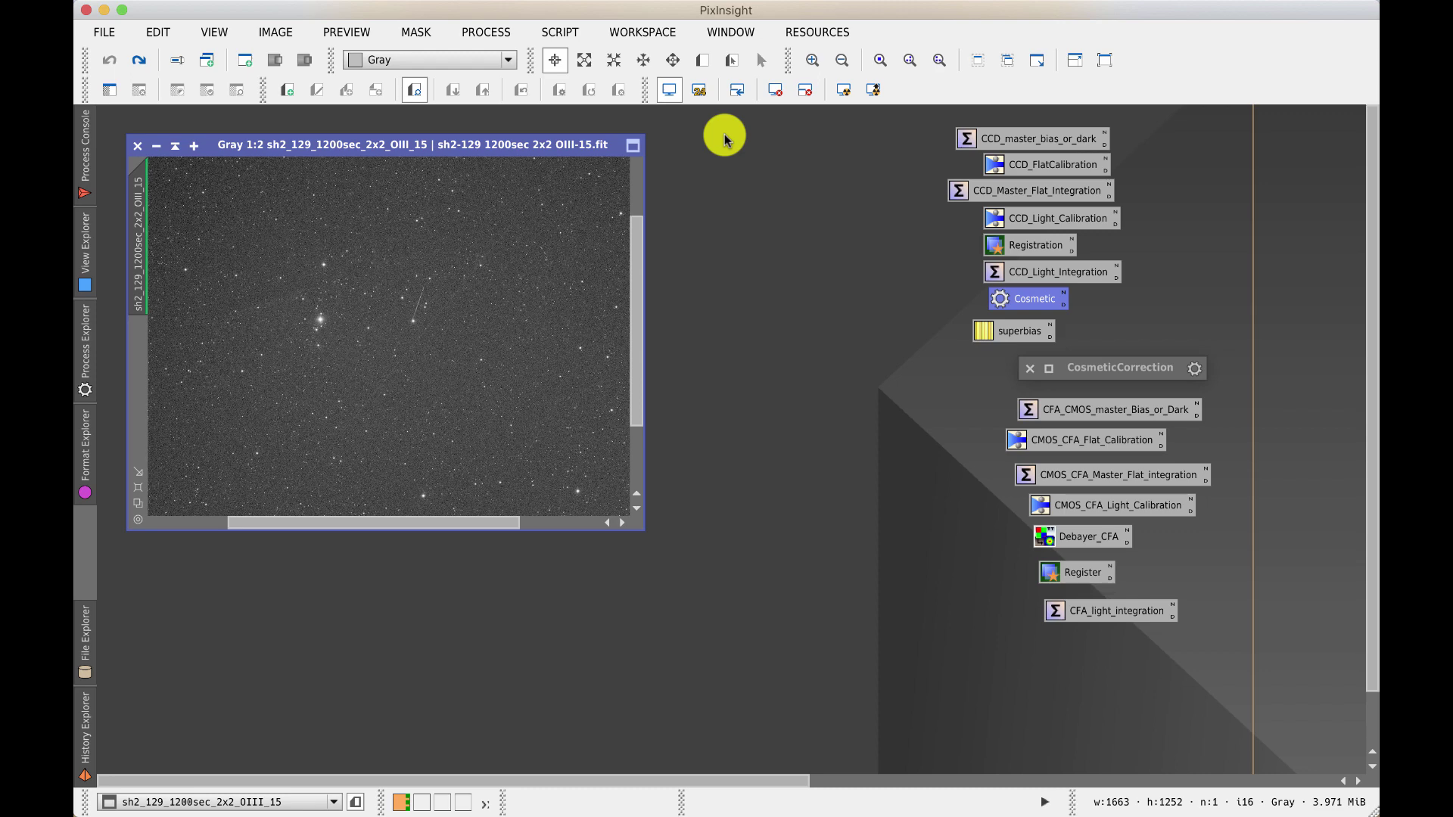
Restore the minimized CosmeticCorrection process and start its real-time preview on the OIII image
double_click(1105, 368)
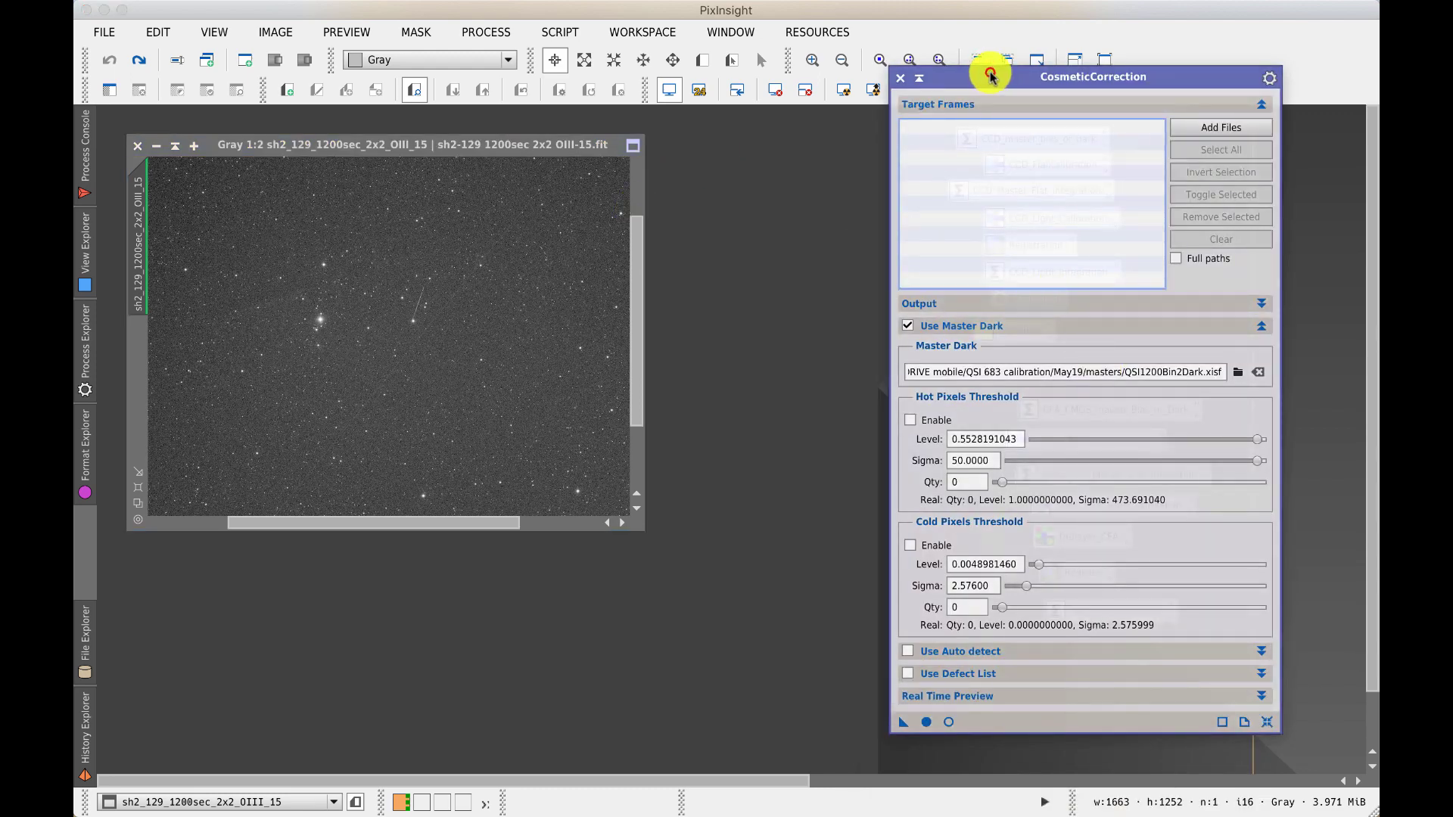
drag(989, 66, 881, 78)
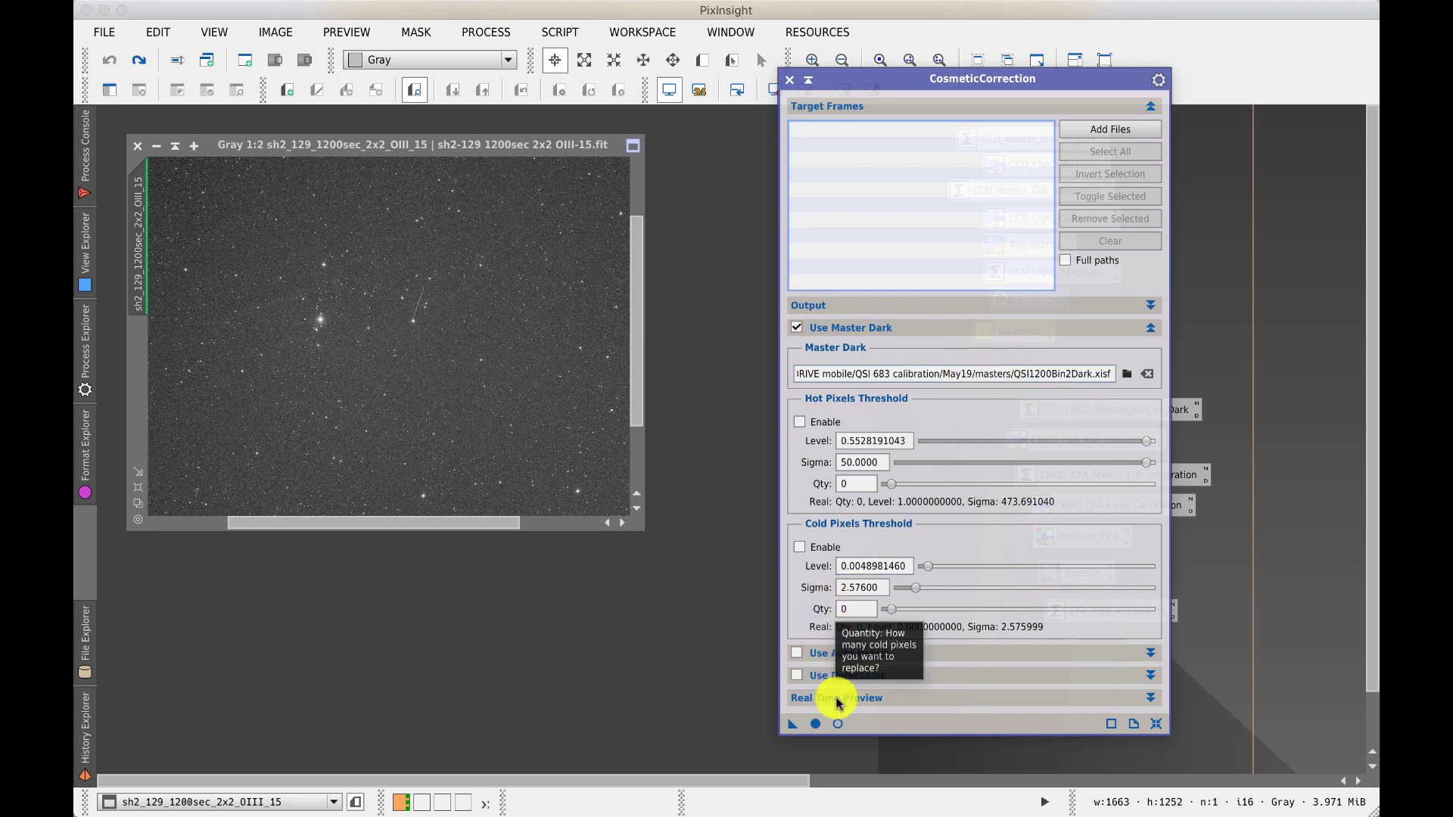
click(836, 725)
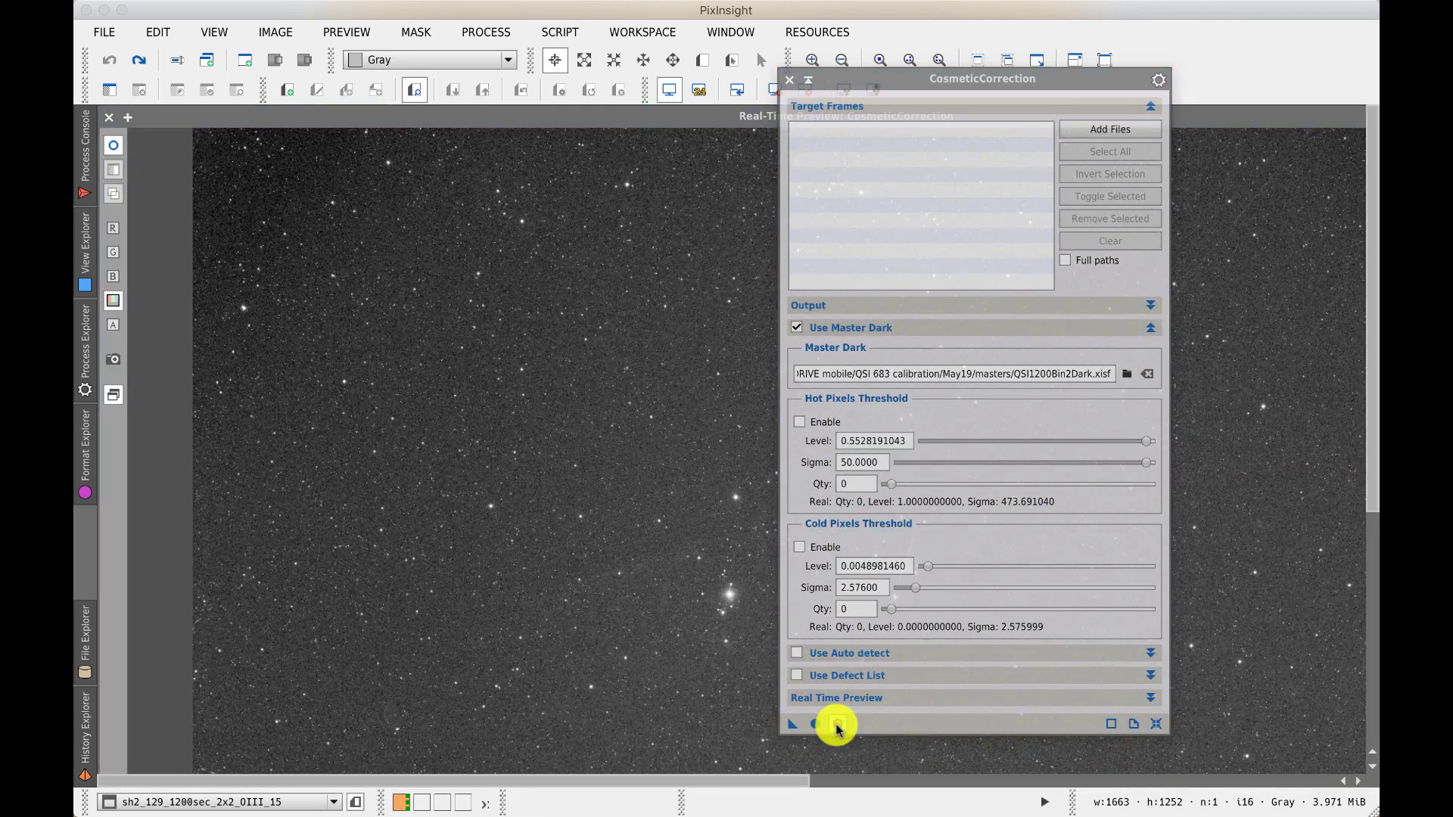
drag(836, 80, 1014, 109)
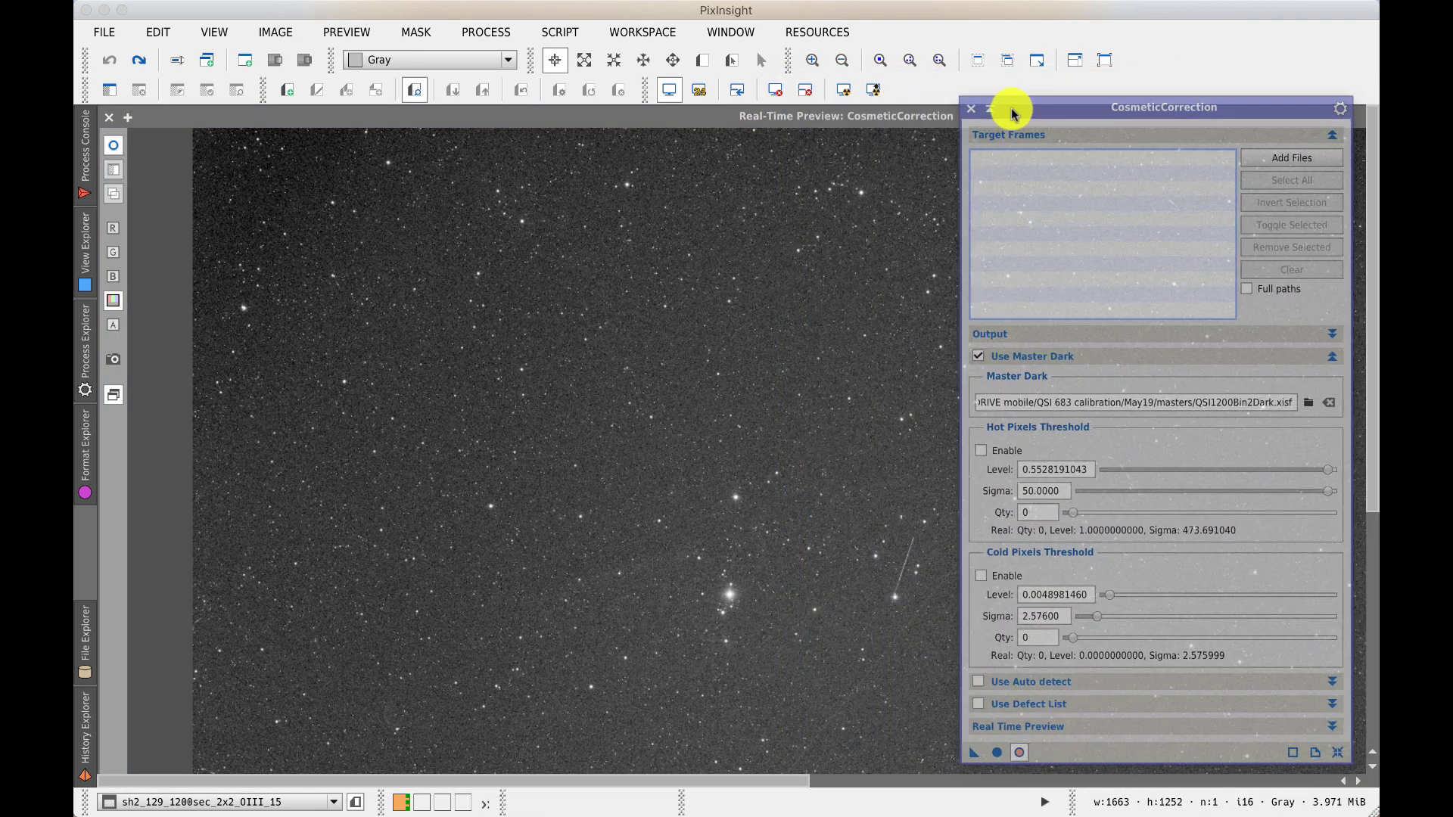
Enable the master dark's hot and cold pixel thresholds, with sigma 3.13653 for hot and 2.95203 for cold pixels
click(980, 449)
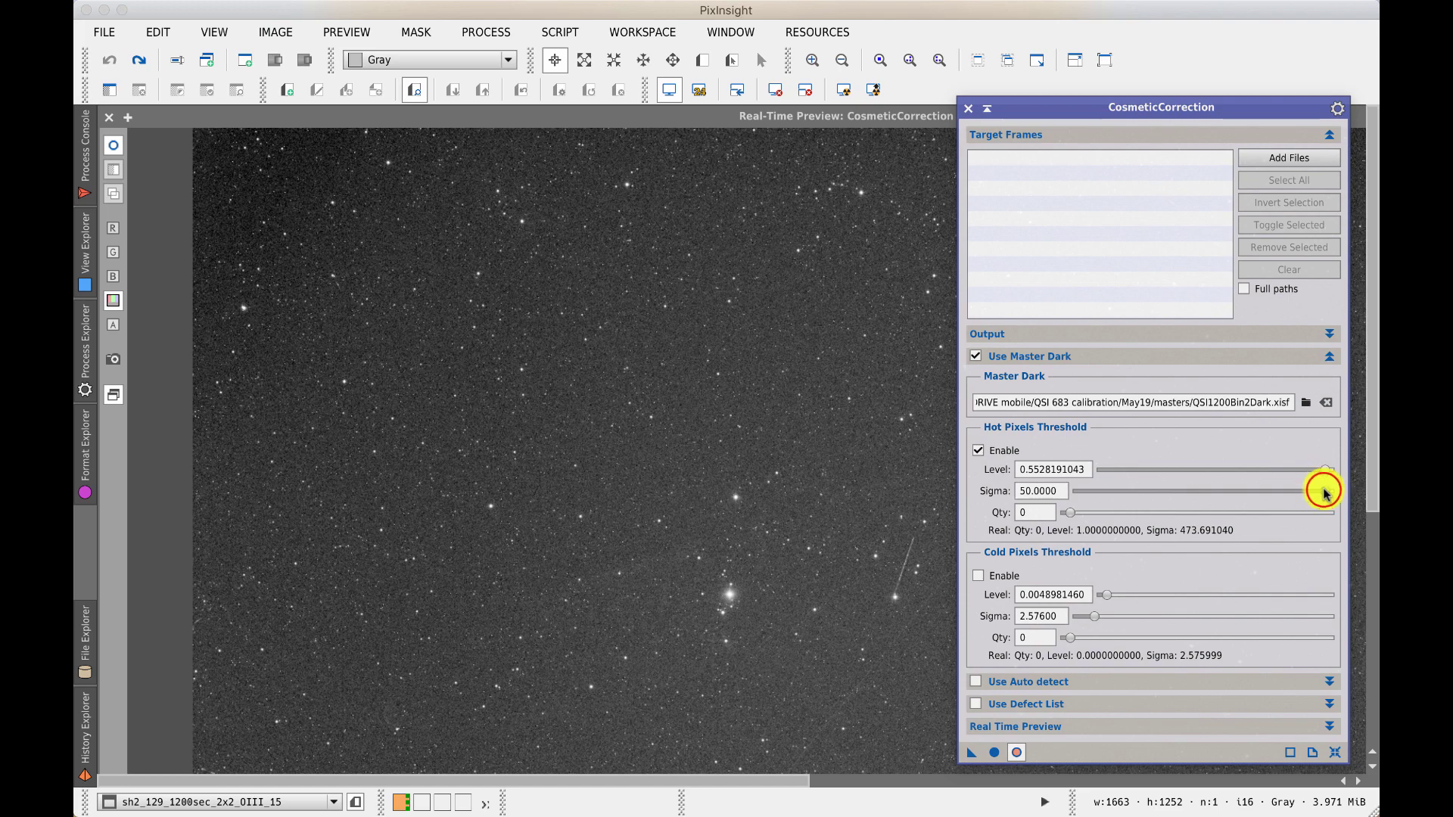
drag(1323, 491, 1095, 491)
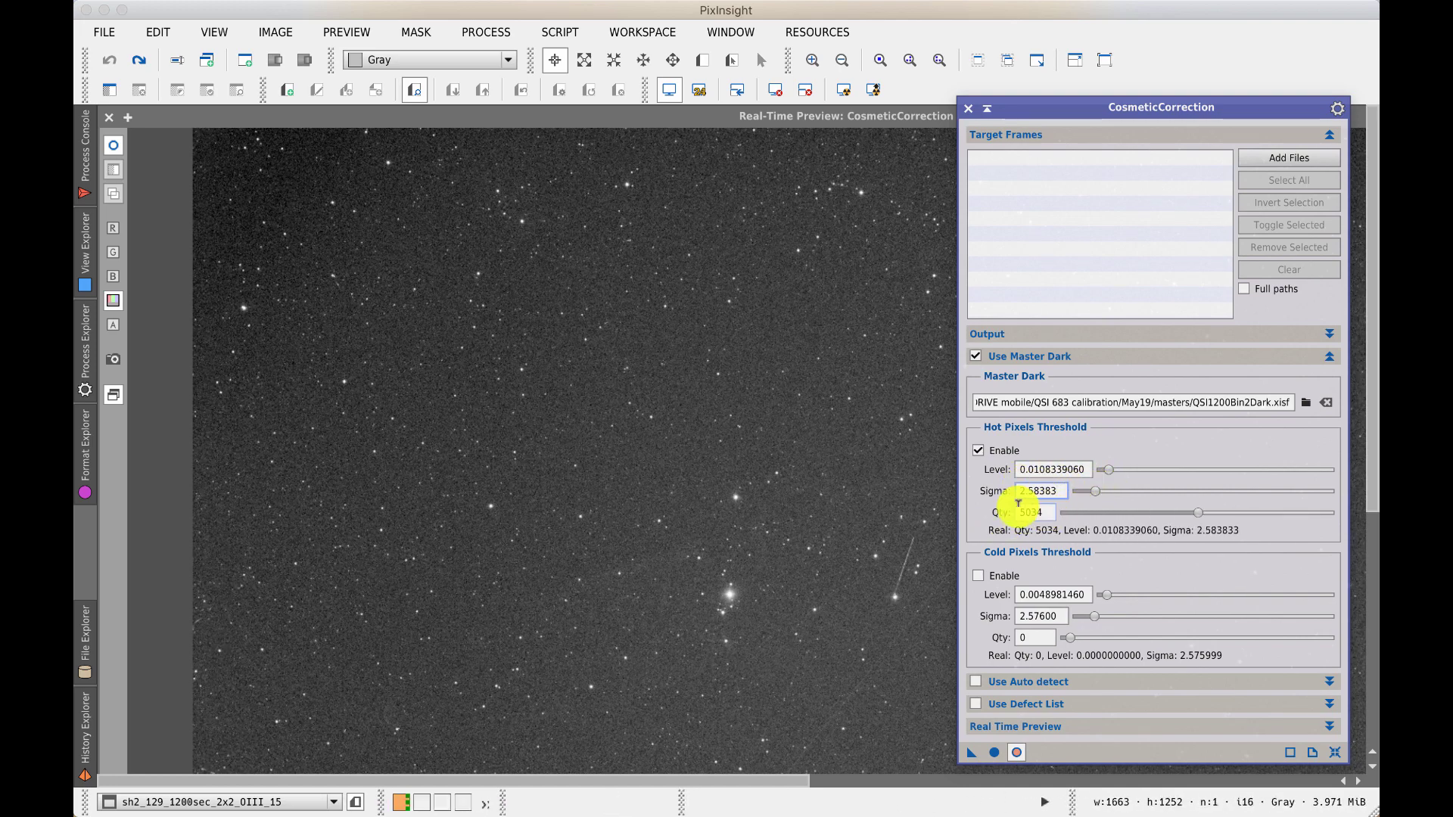
drag(1095, 491, 1099, 491)
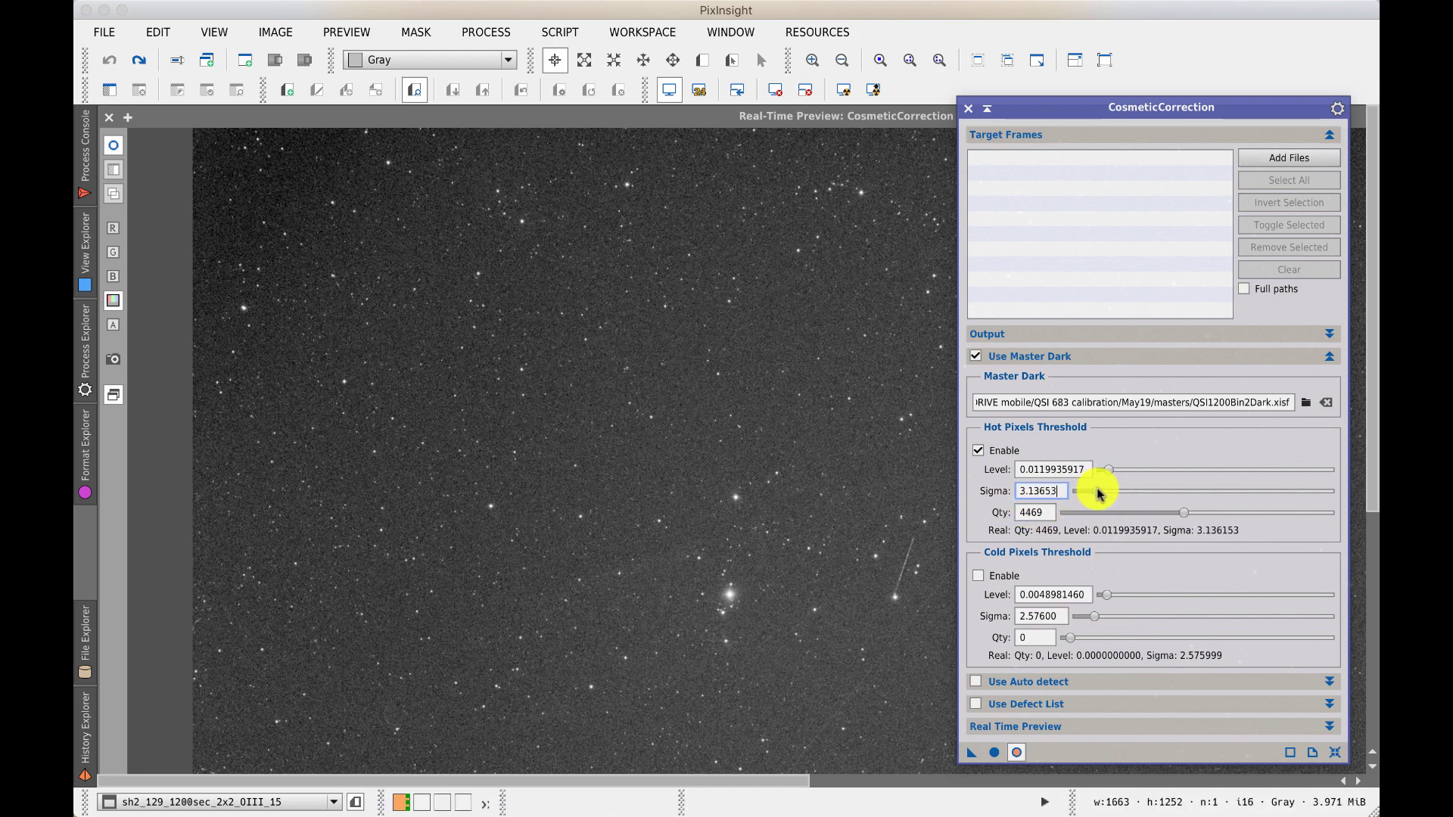
drag(1102, 490, 1096, 491)
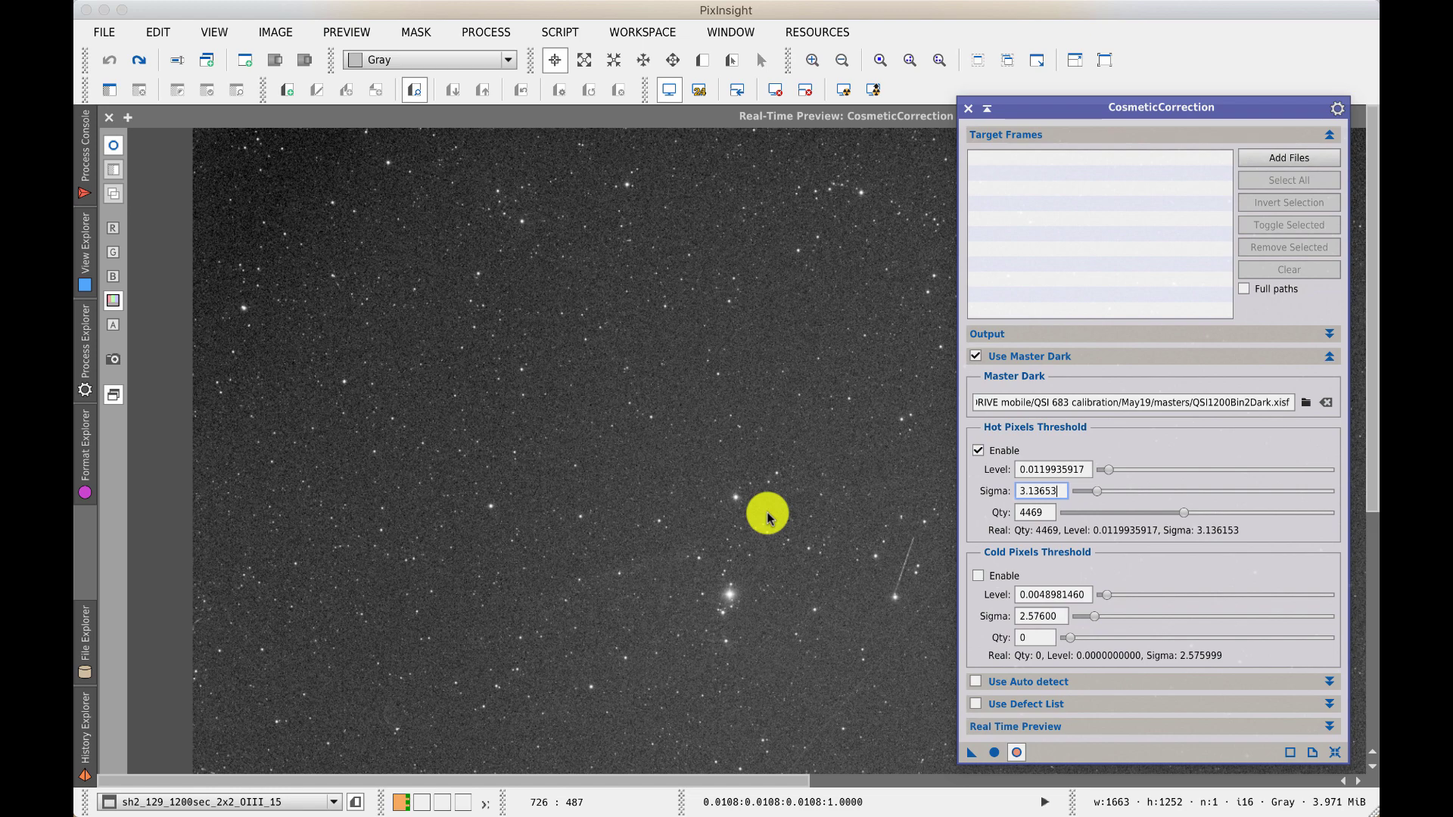
click(978, 578)
drag(1094, 616, 1099, 620)
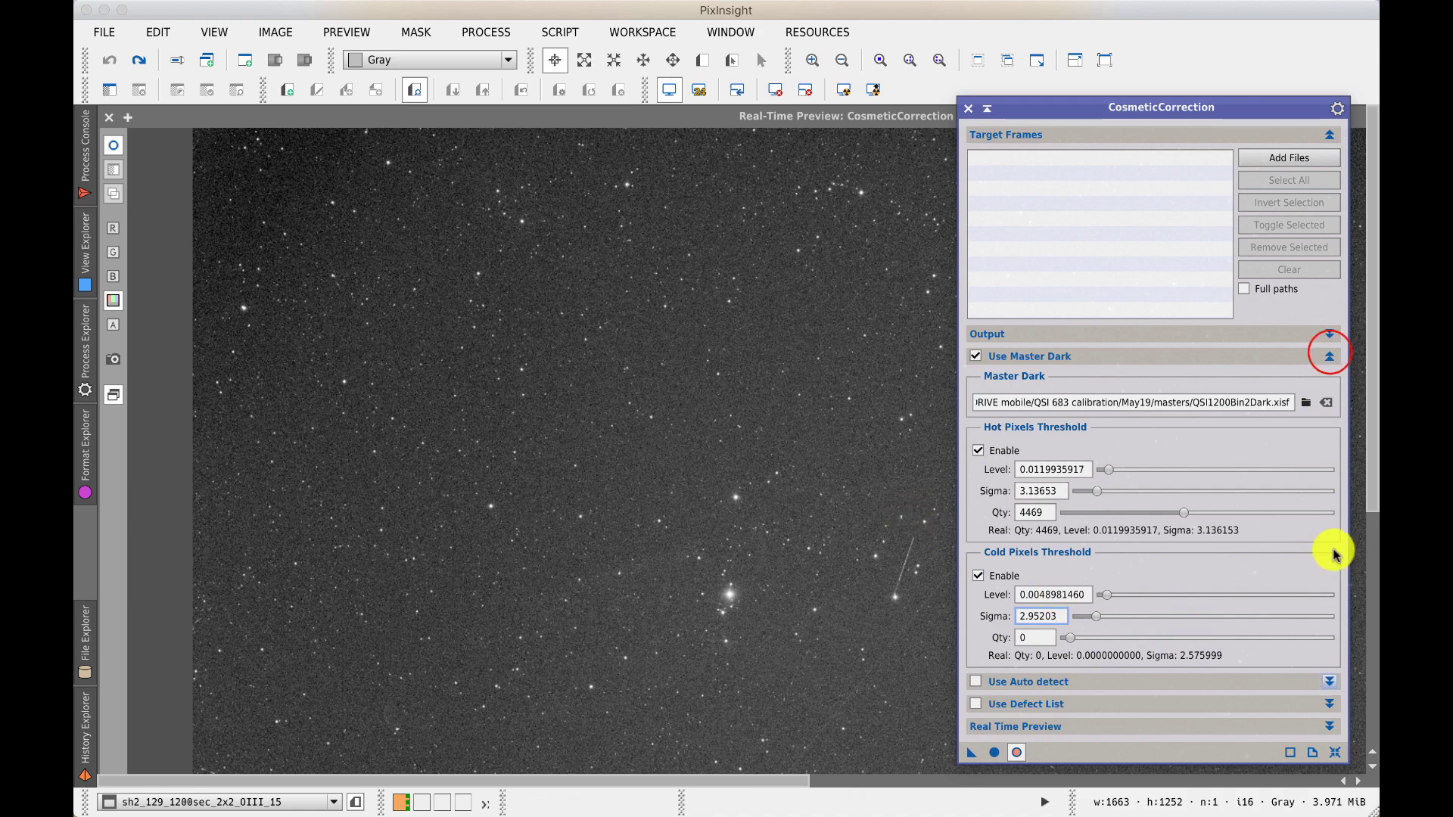
Enable Auto detect with Hot Sigma 3.5 and Cold Sigma 3.0, and close the real-time preview
click(1330, 356)
click(1329, 378)
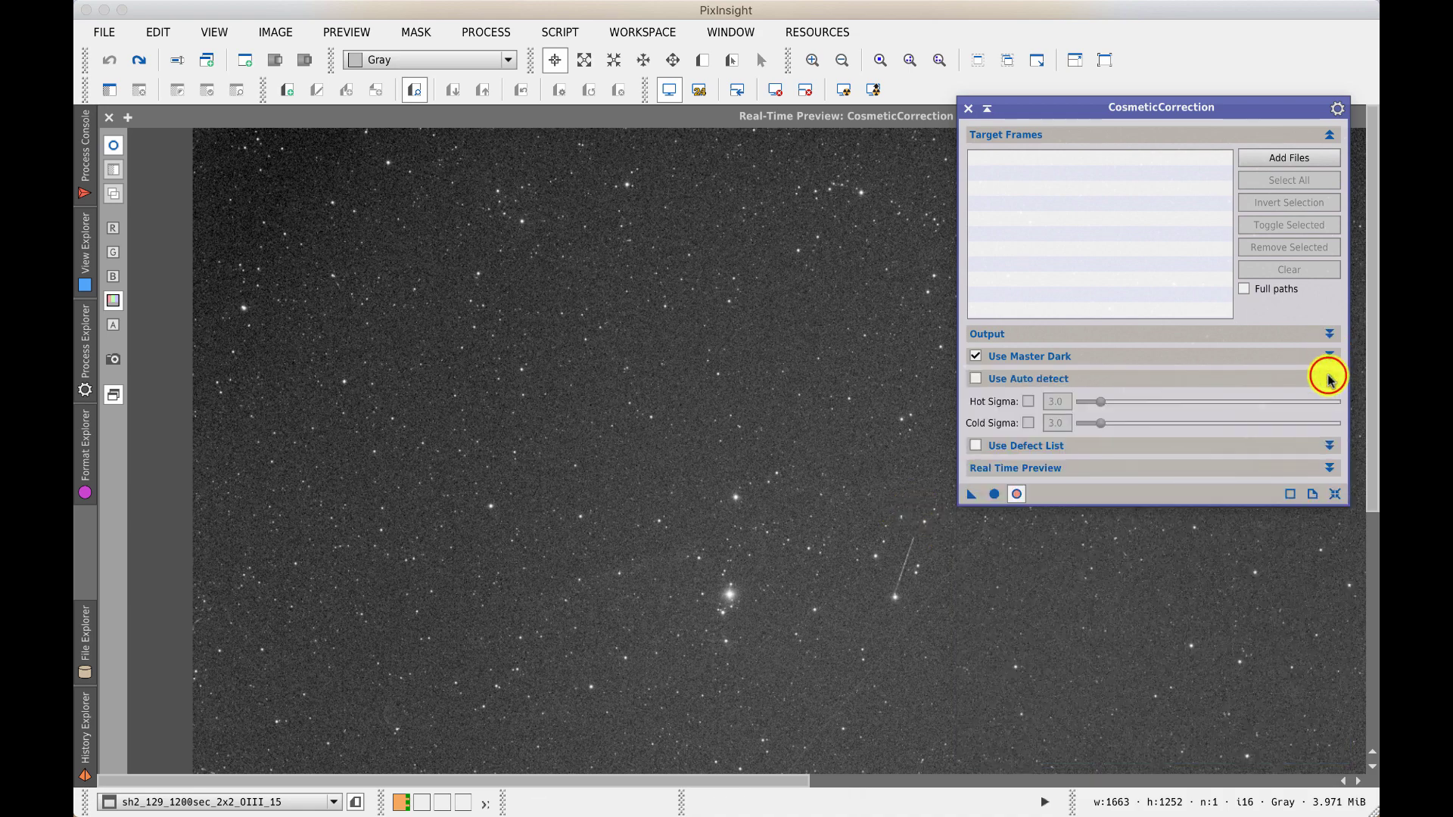
click(974, 378)
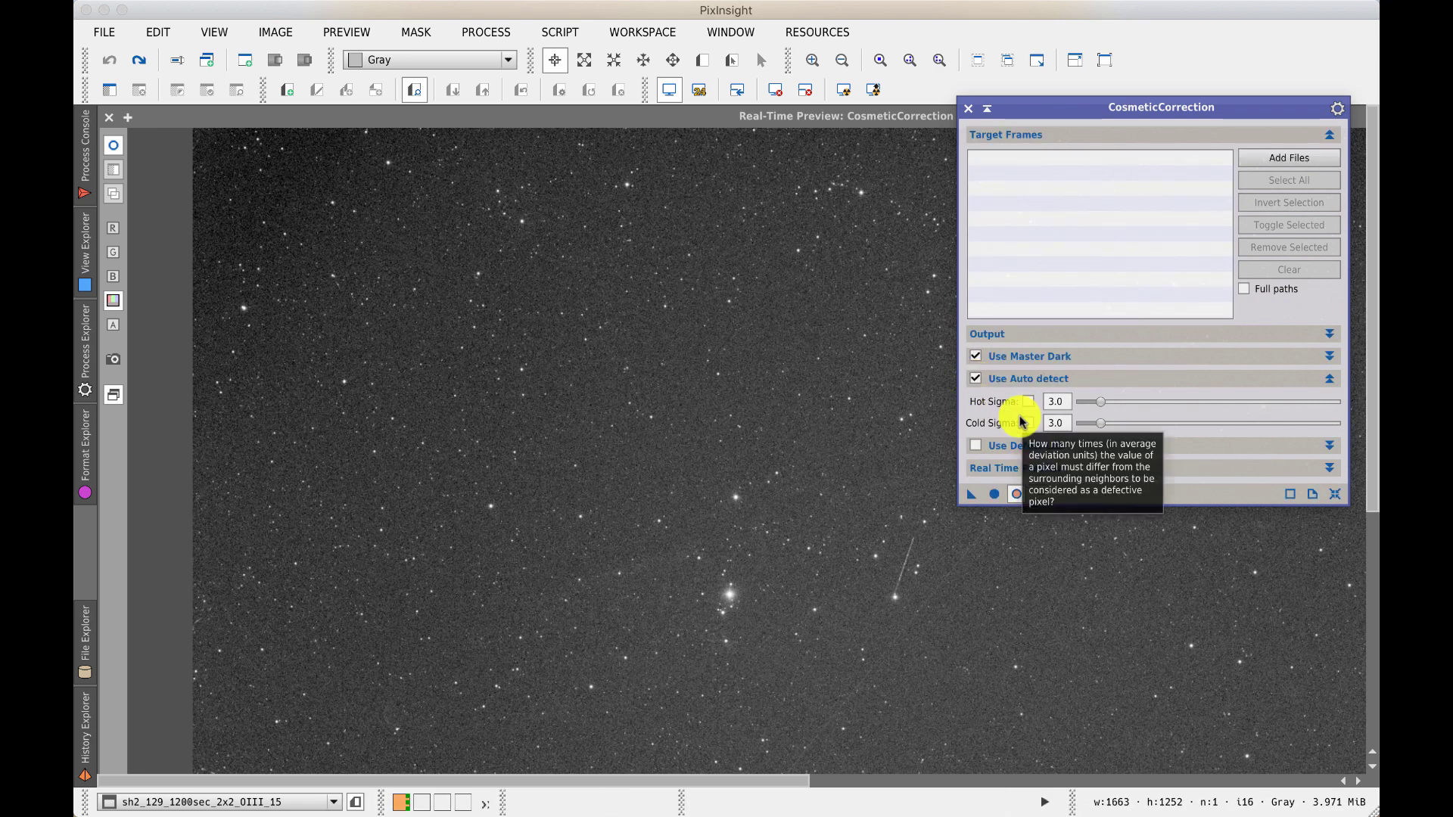
click(1027, 401)
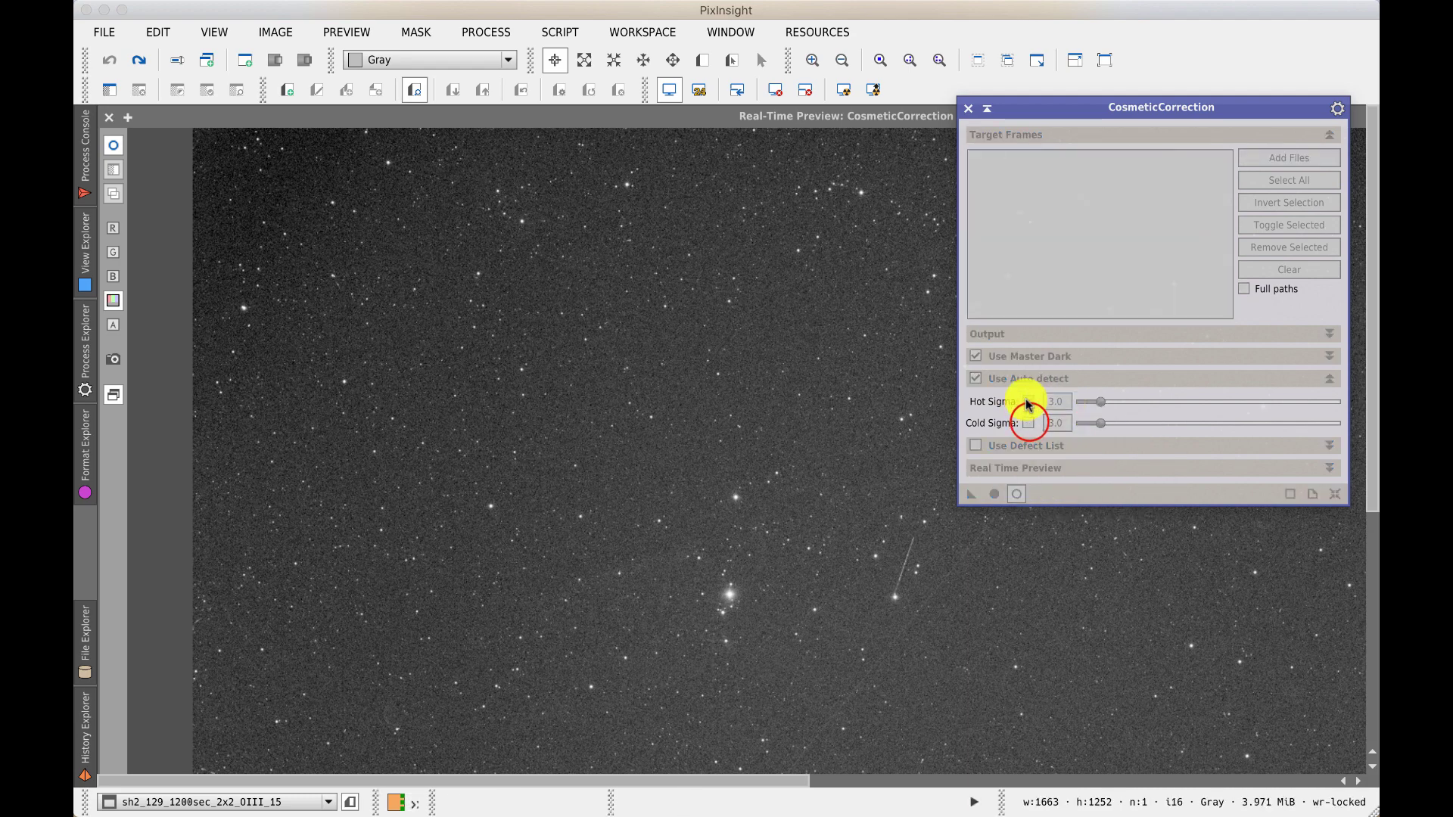
click(1029, 423)
mouse_move(1100, 401)
mouse_down()
mouse_move(1116, 401)
mouse_move(1081, 406)
mouse_move(1105, 402)
mouse_up()
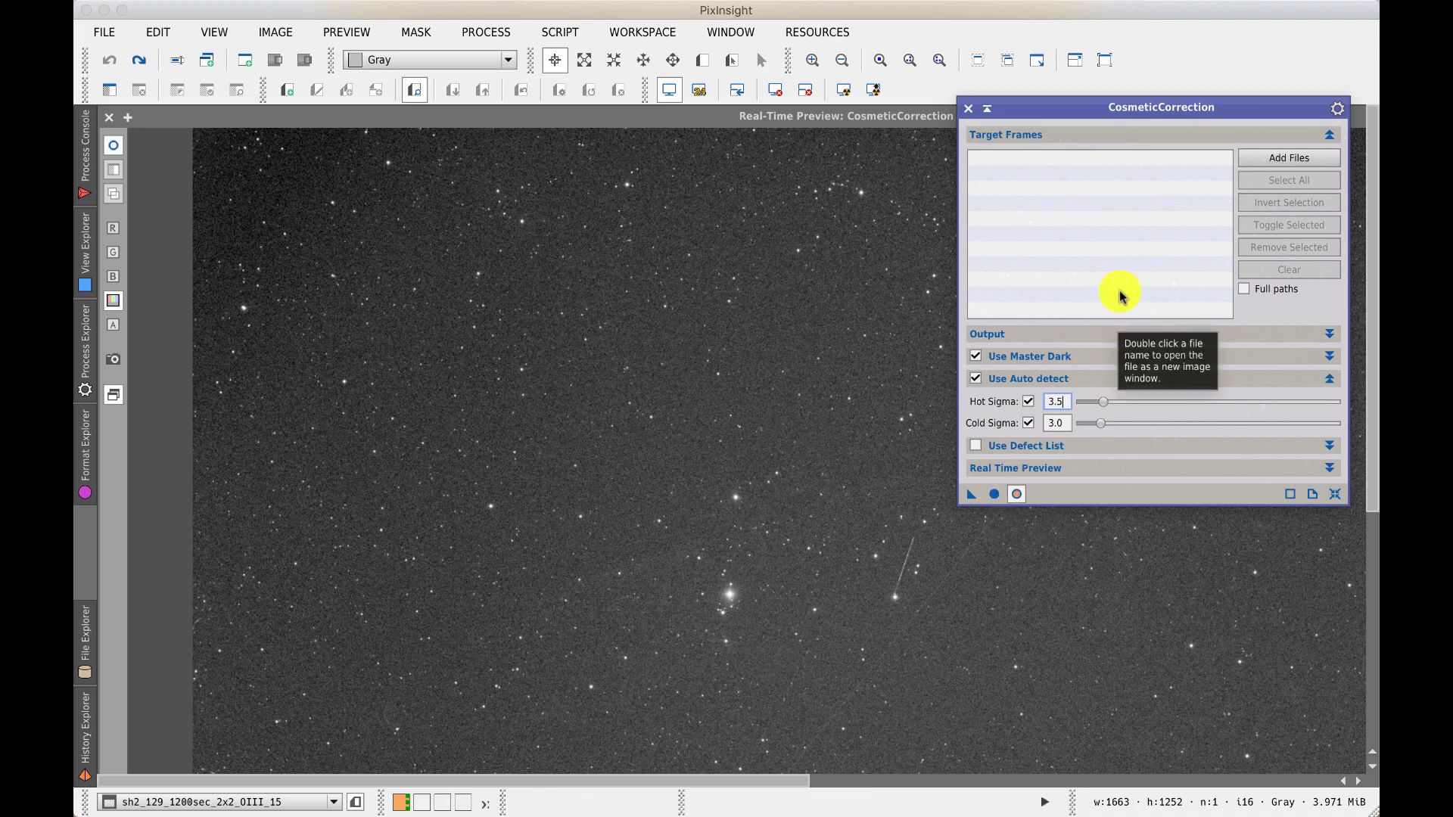
click(109, 119)
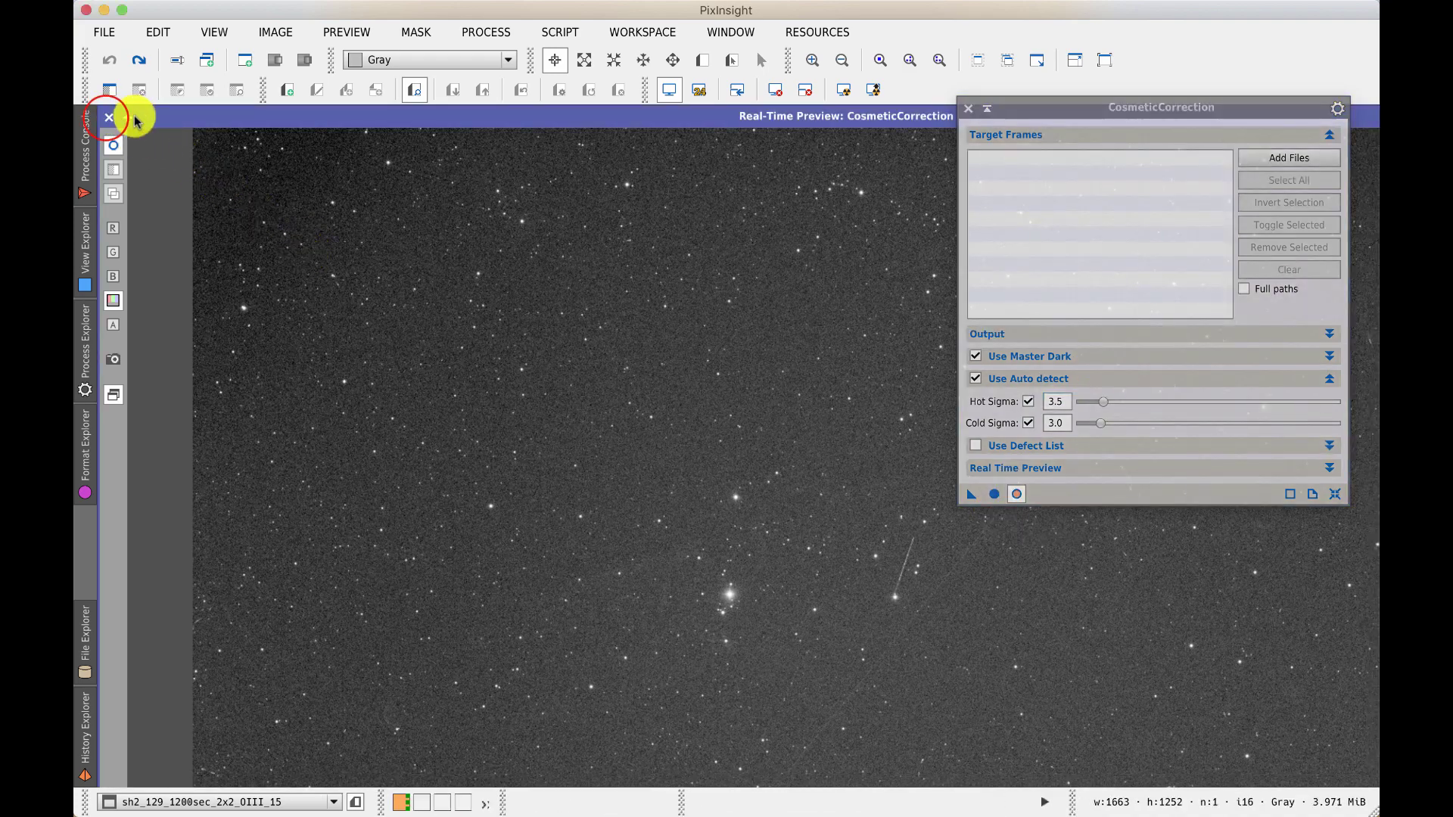
click(110, 119)
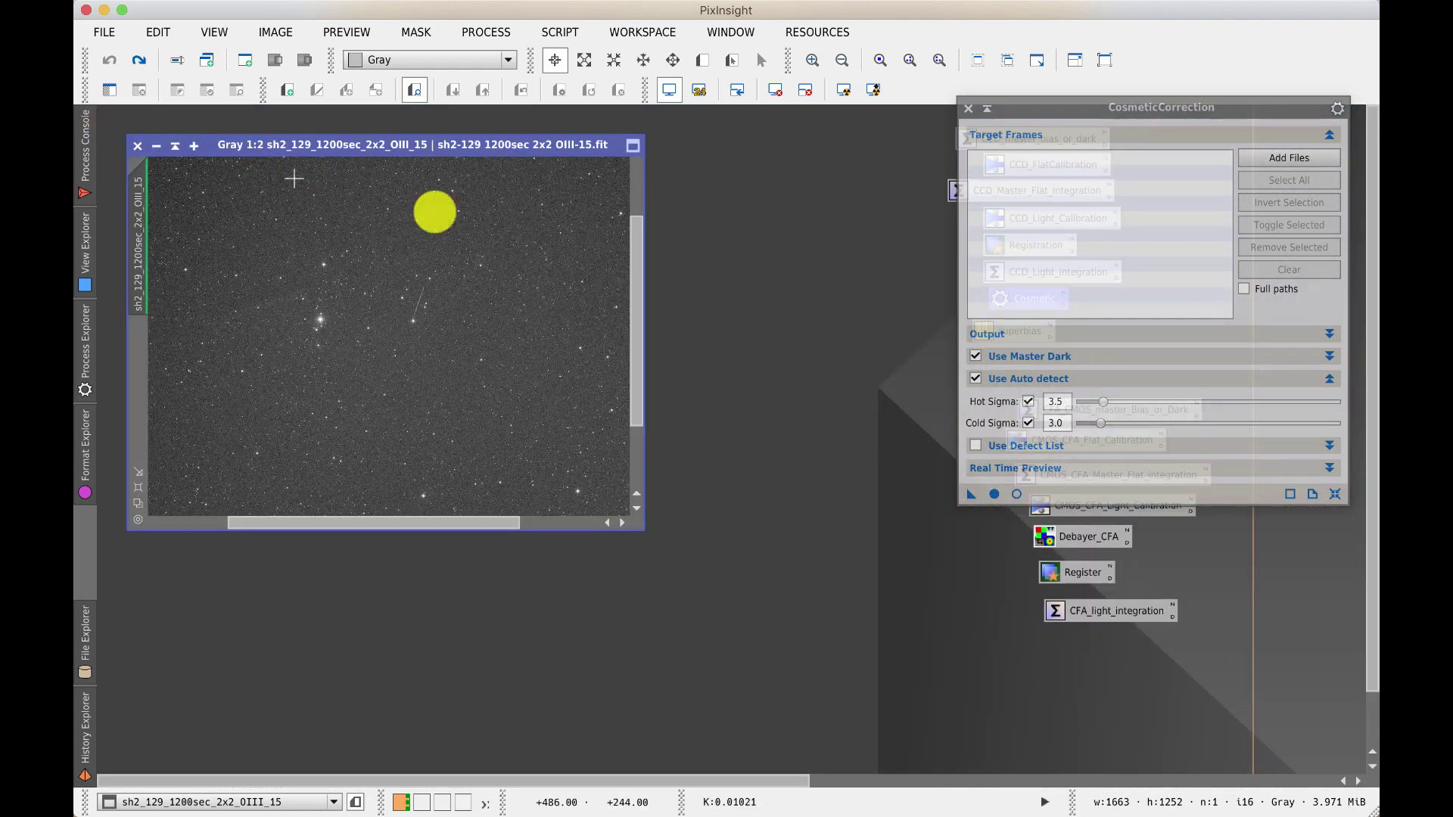
Save the CosmeticCorrection settings as a process icon named CC_Squid and place it beside the CCD process icons
click(1021, 106)
drag(1018, 107, 985, 137)
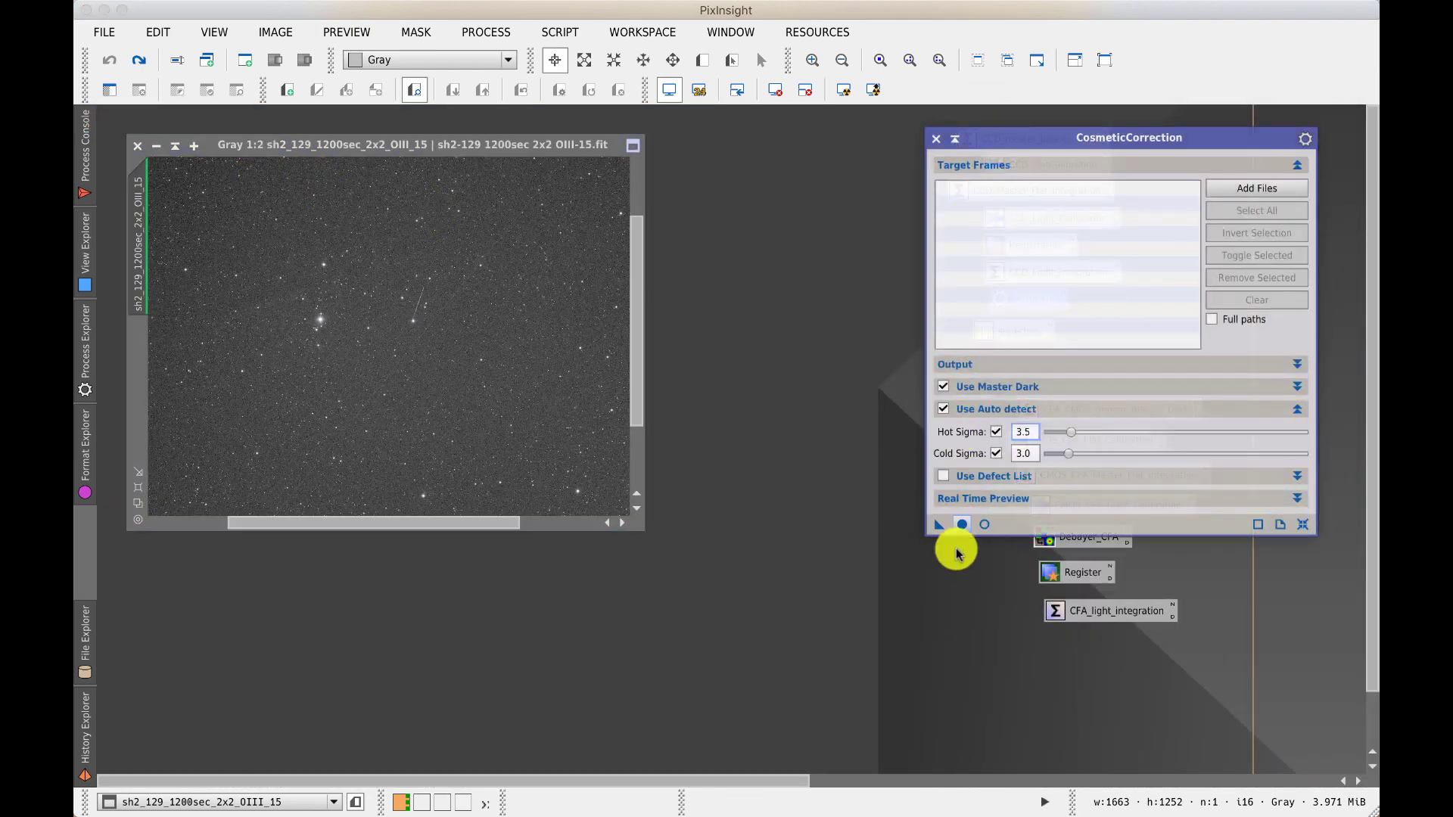
drag(944, 534, 842, 623)
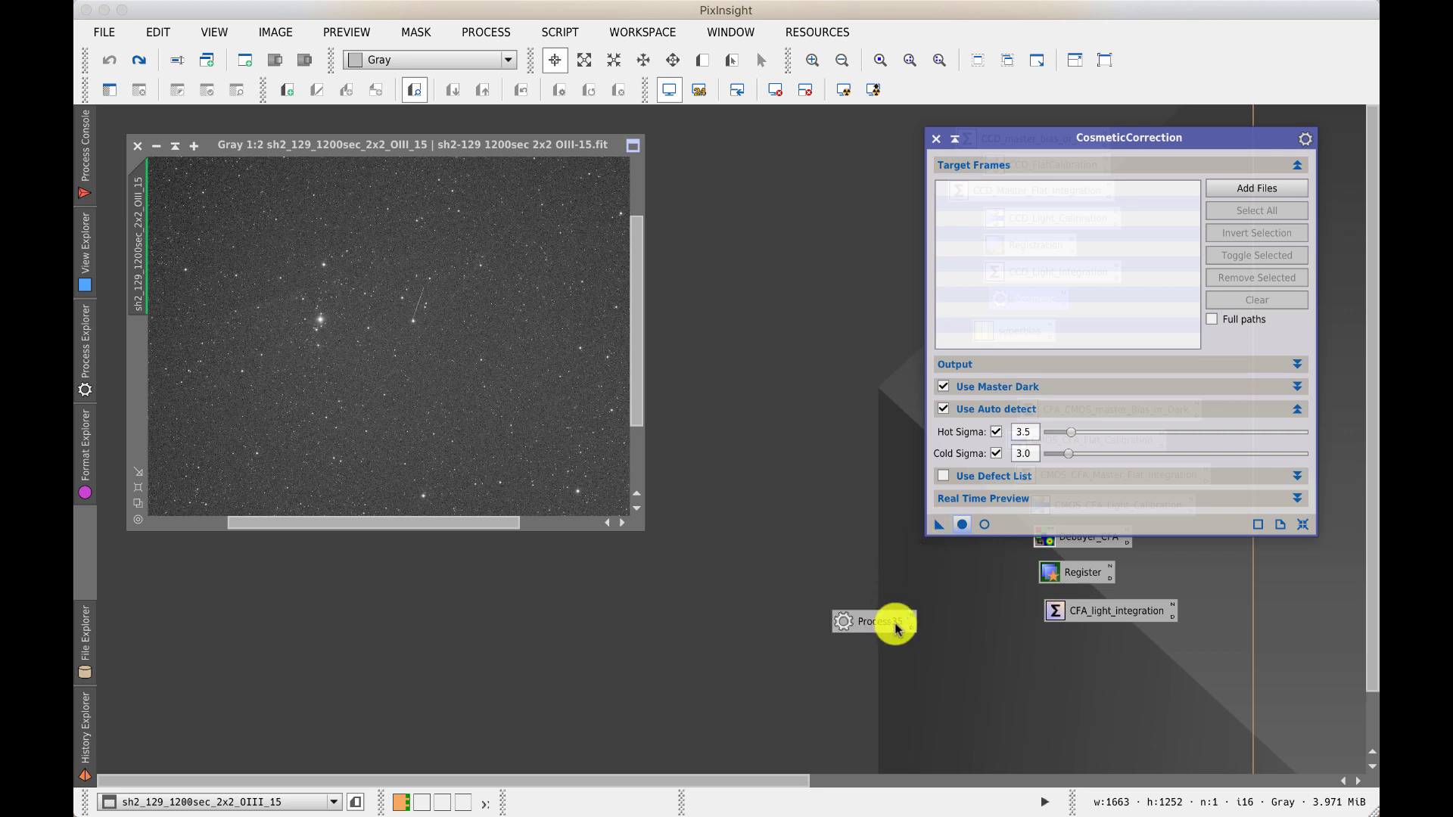
click(912, 614)
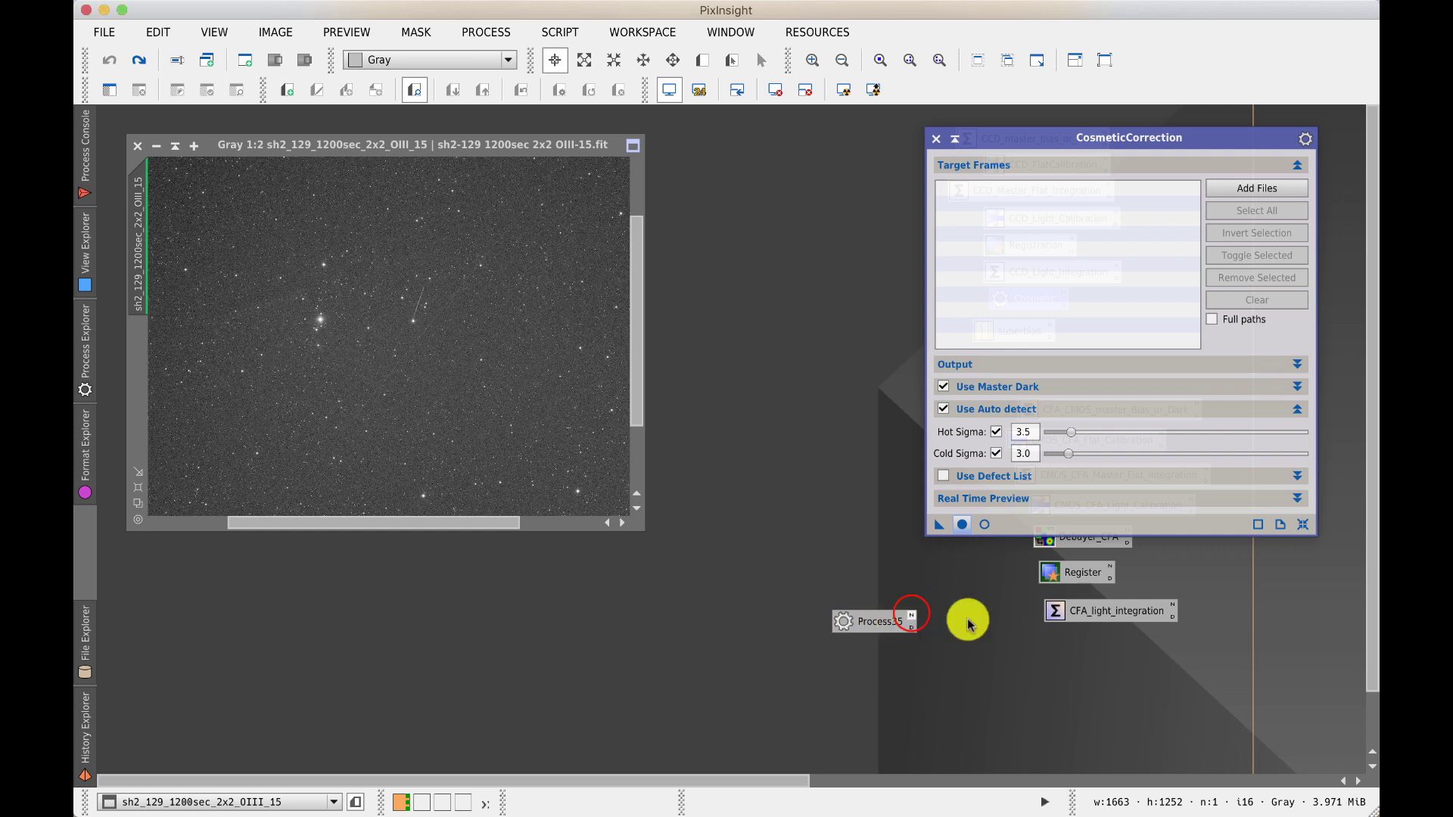
text(CC)
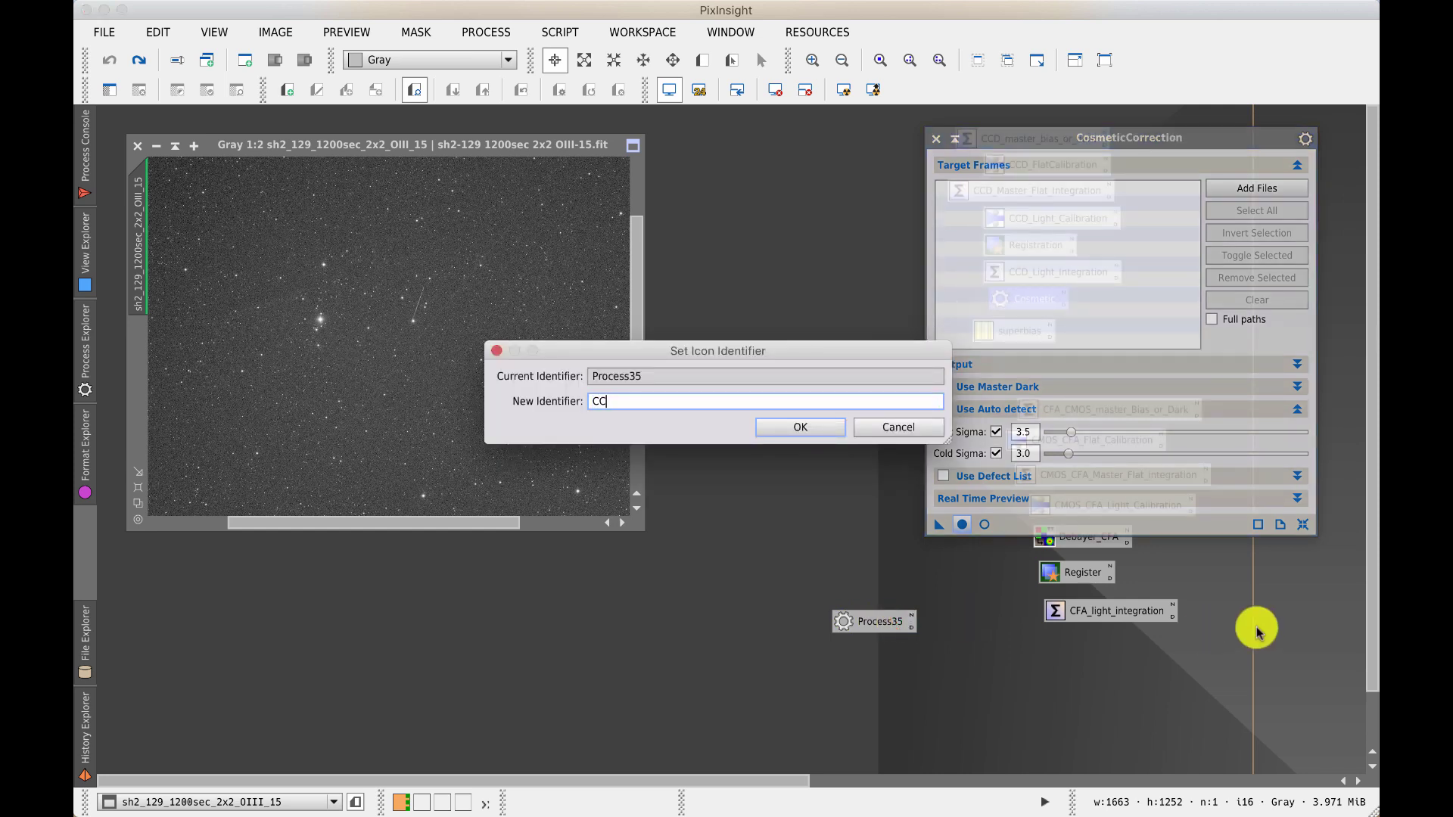
text( Squid)
key(Return)
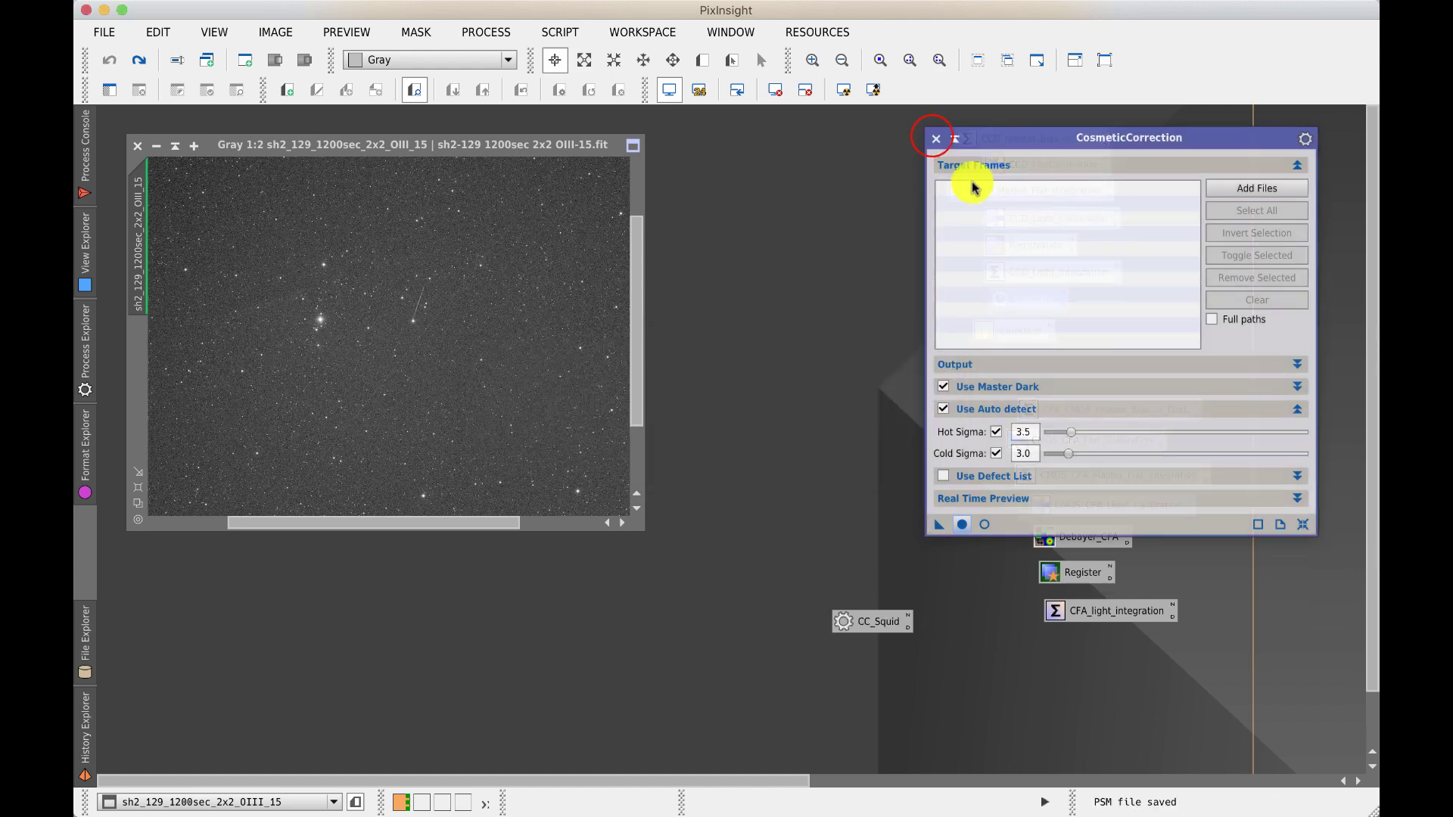
click(935, 138)
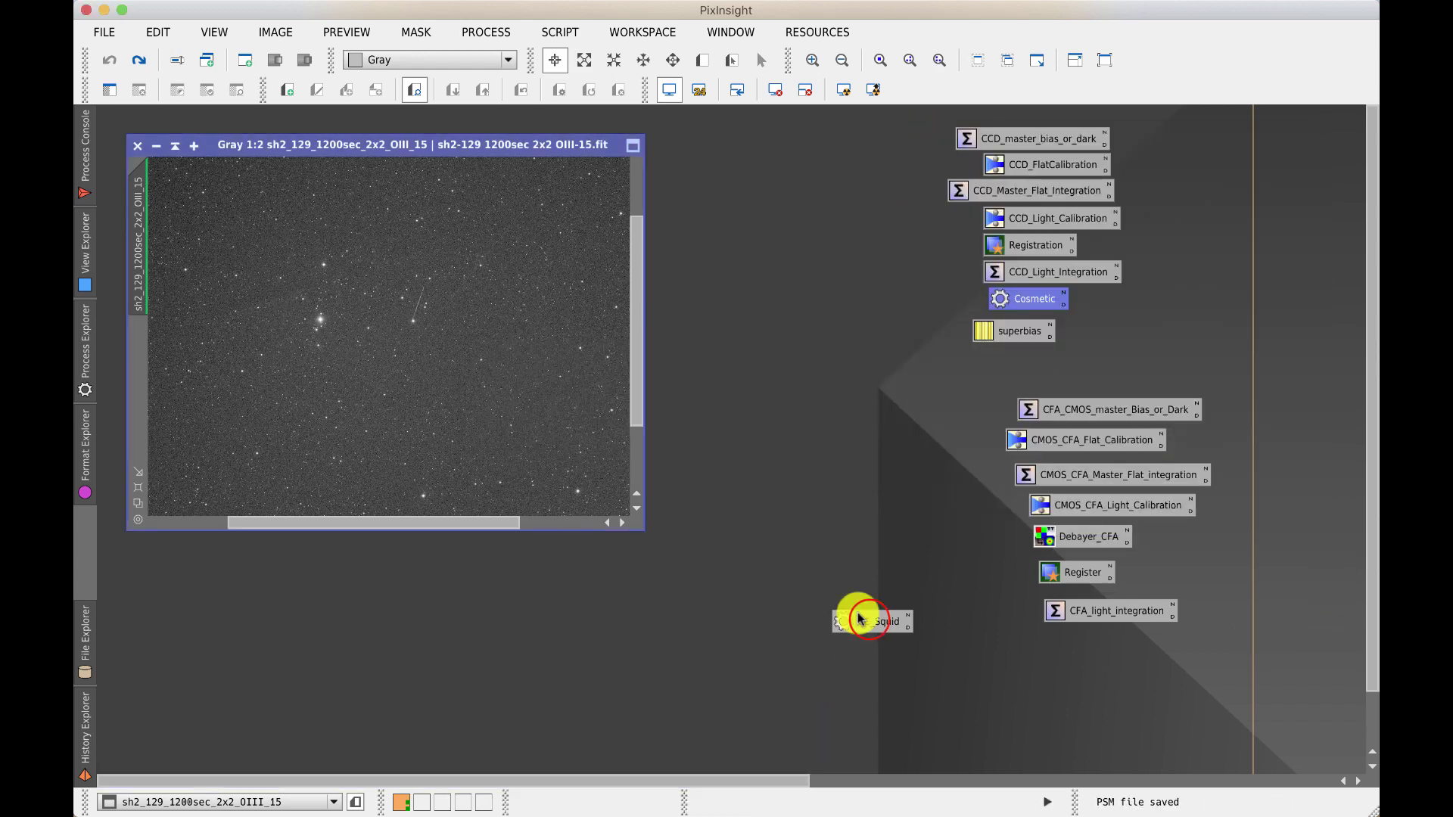
drag(869, 622, 1294, 222)
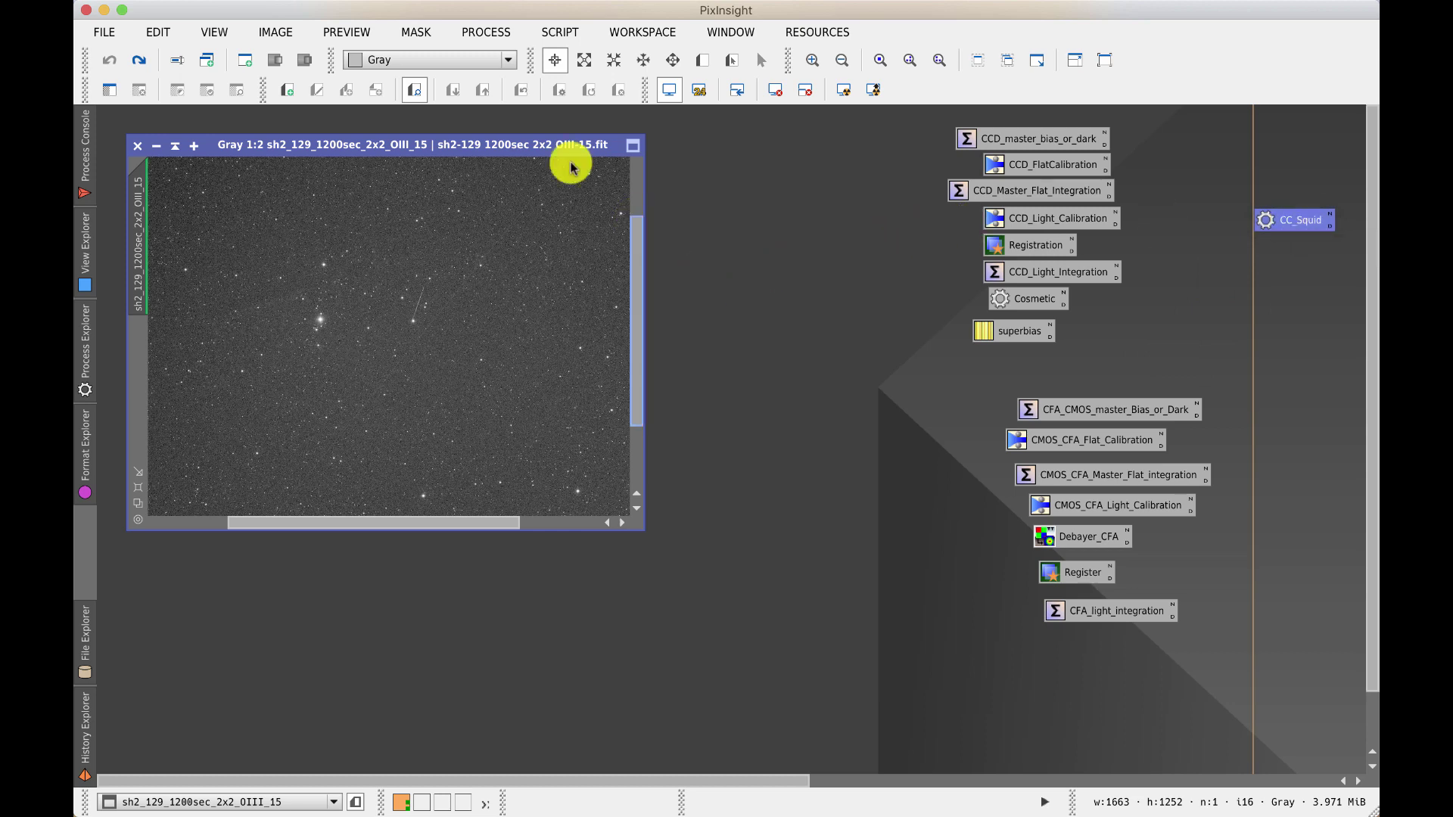
In the BatchPreprocessing script, apply cosmetic correction to the lights with CC_Squid as the template icon, and exit the script
click(561, 32)
click(561, 33)
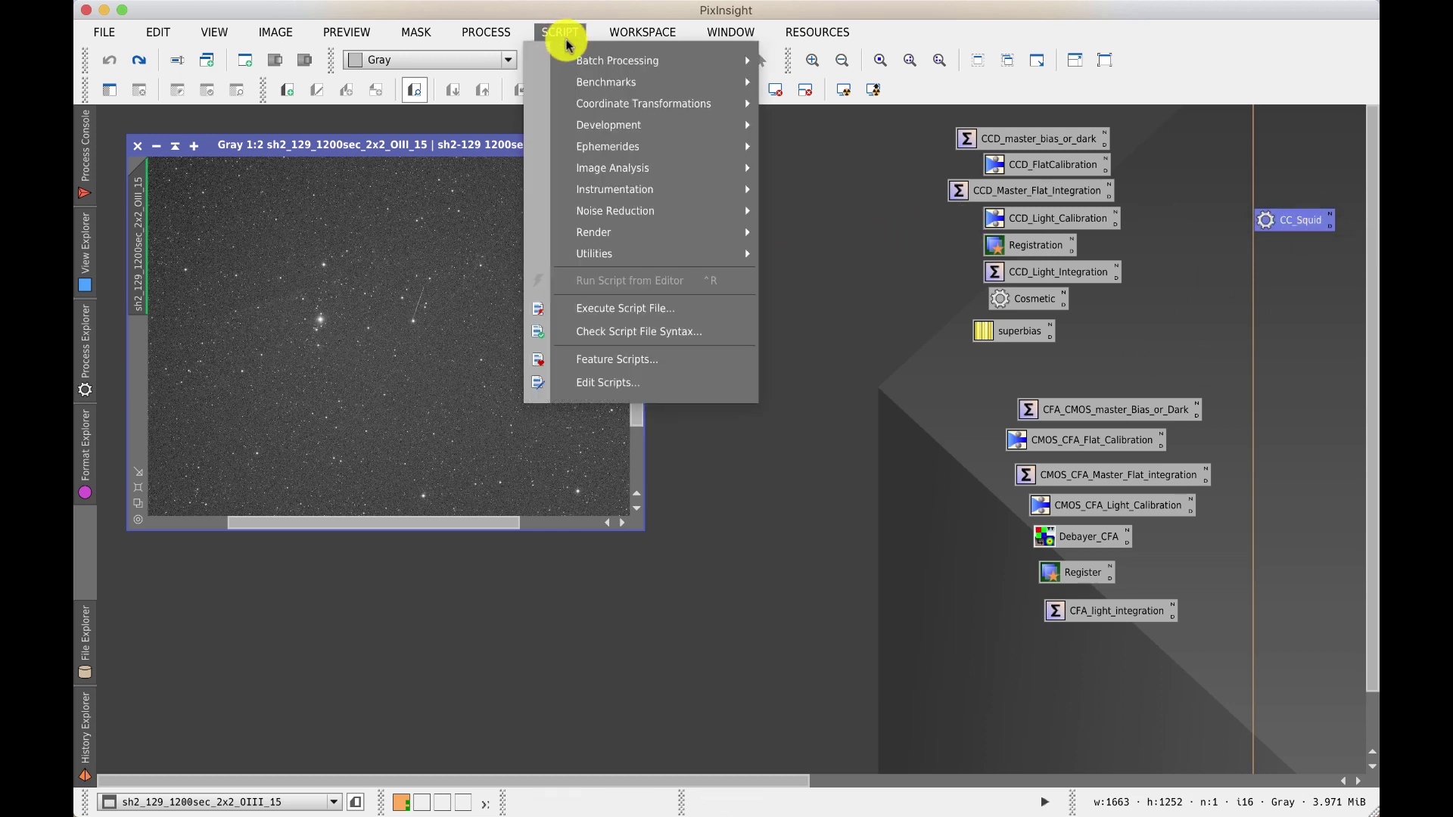
mouse_move(584, 62)
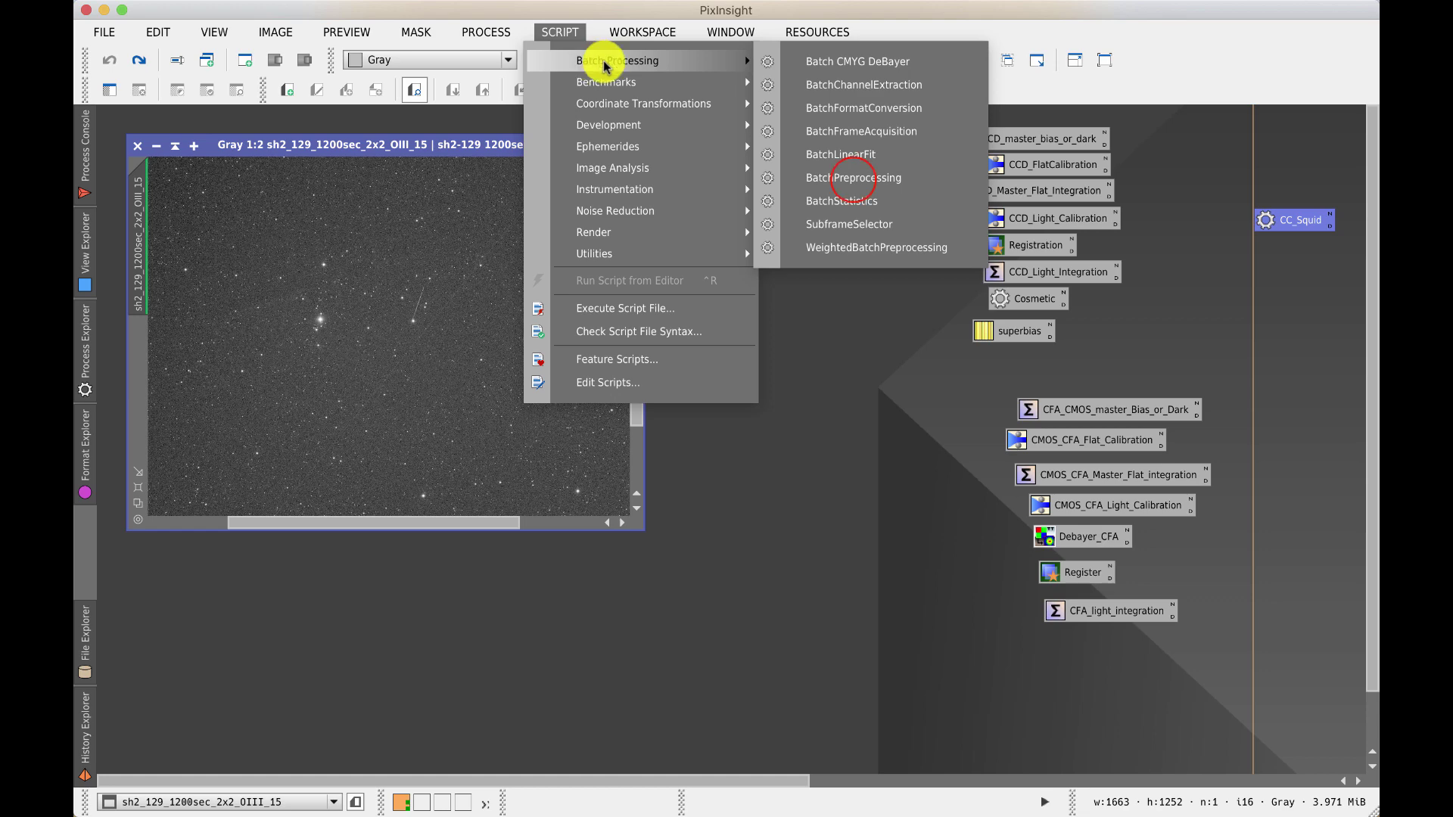
click(855, 184)
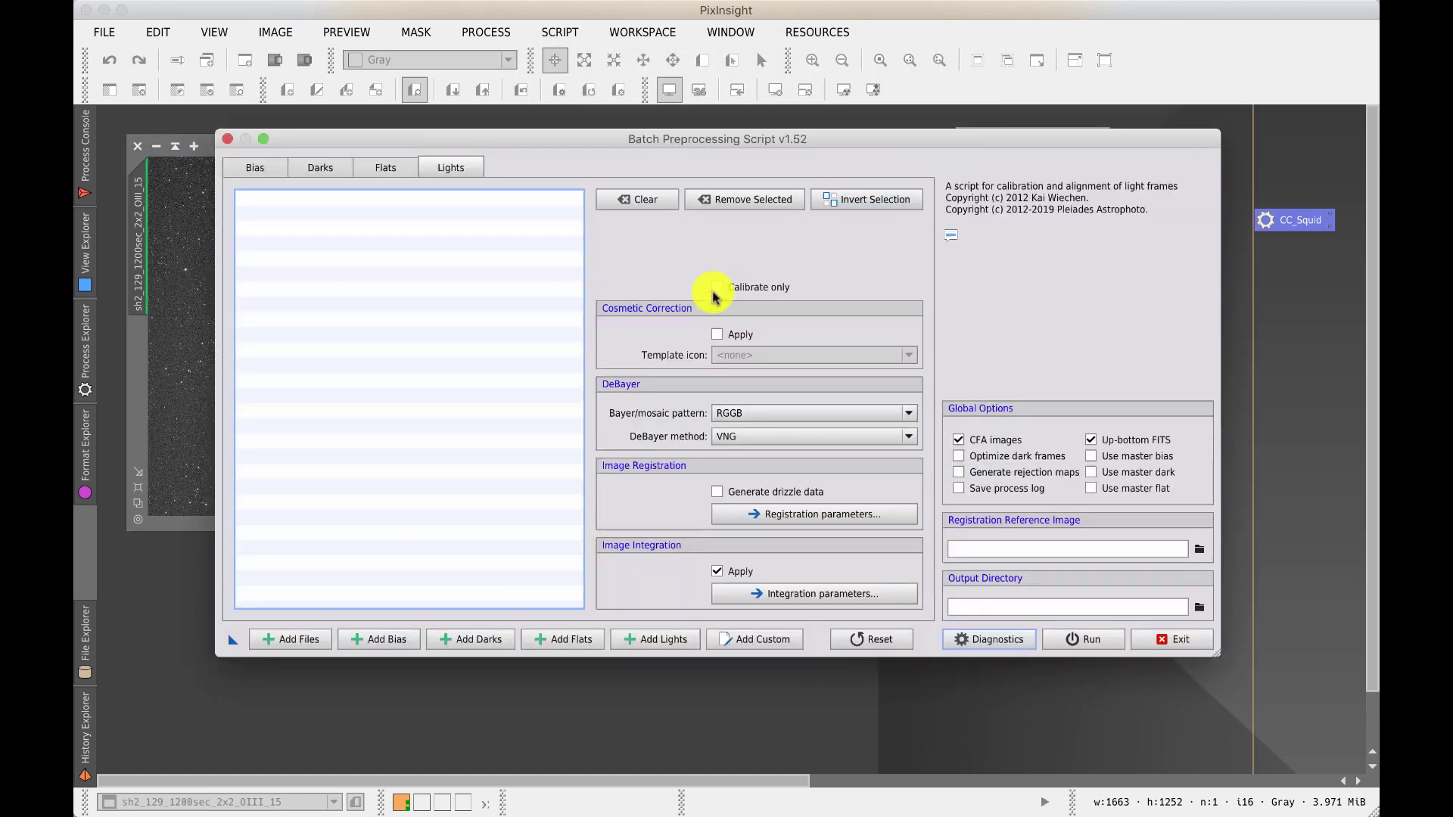
click(717, 334)
click(765, 355)
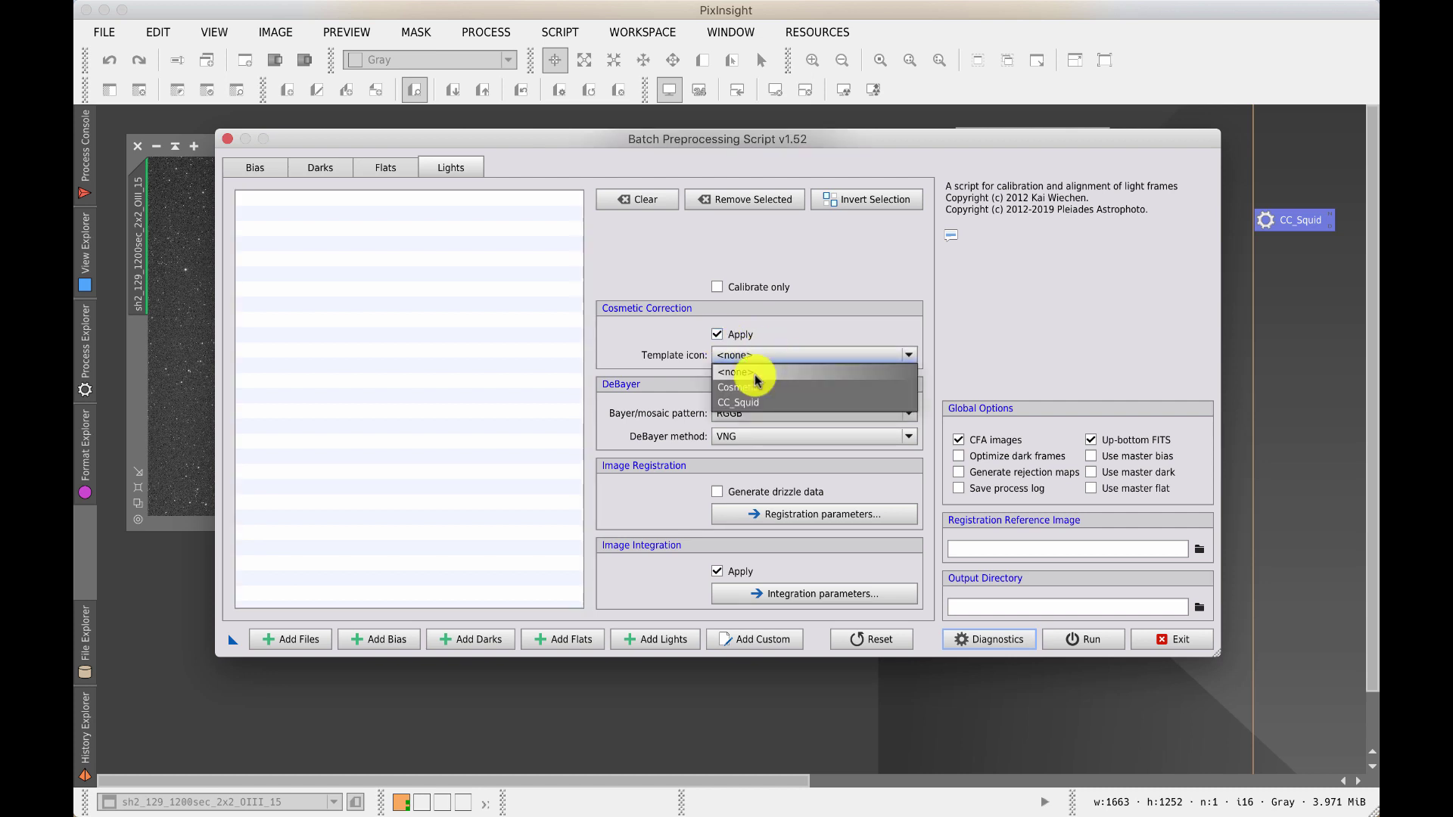
click(744, 403)
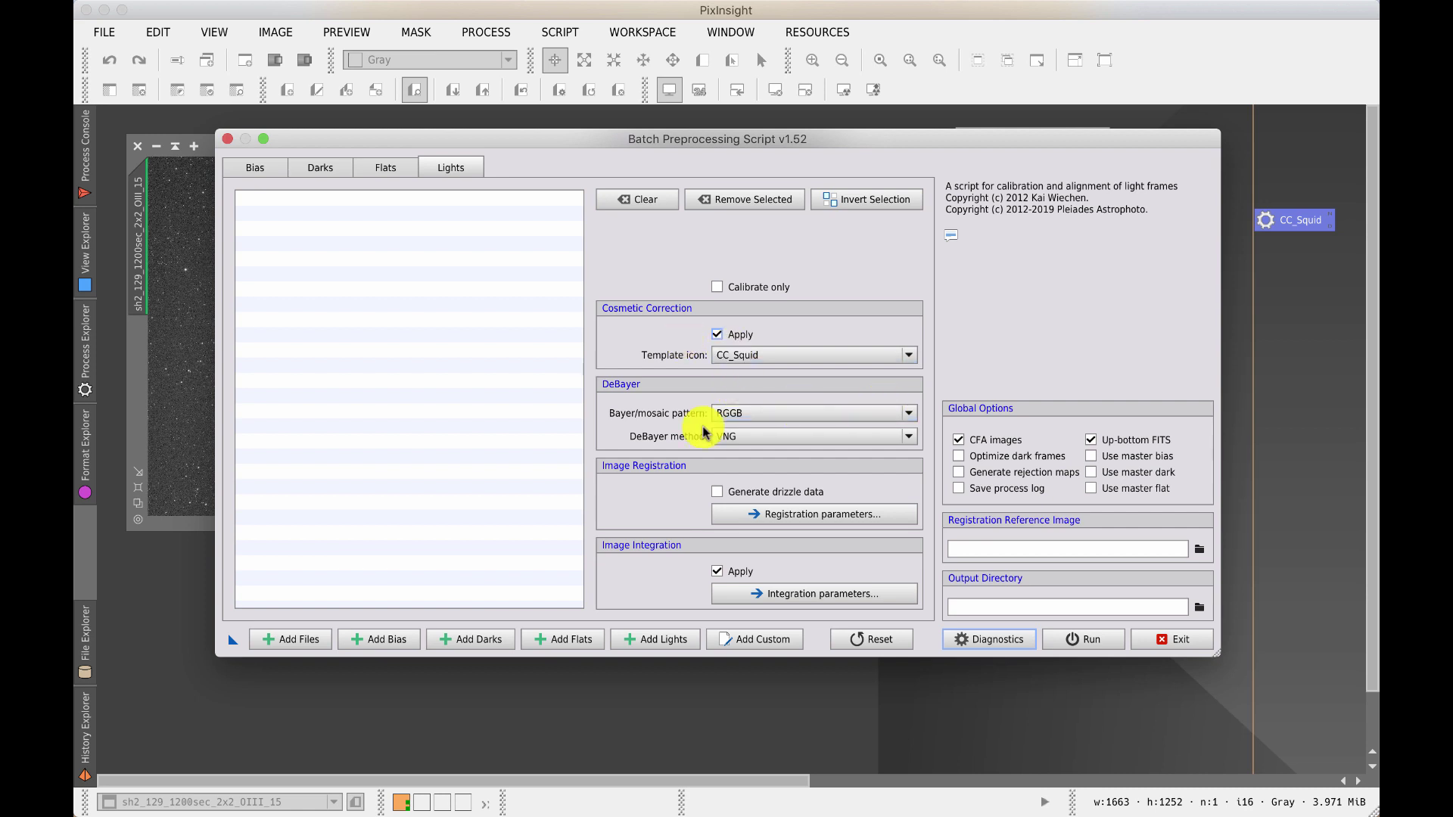
click(1098, 642)
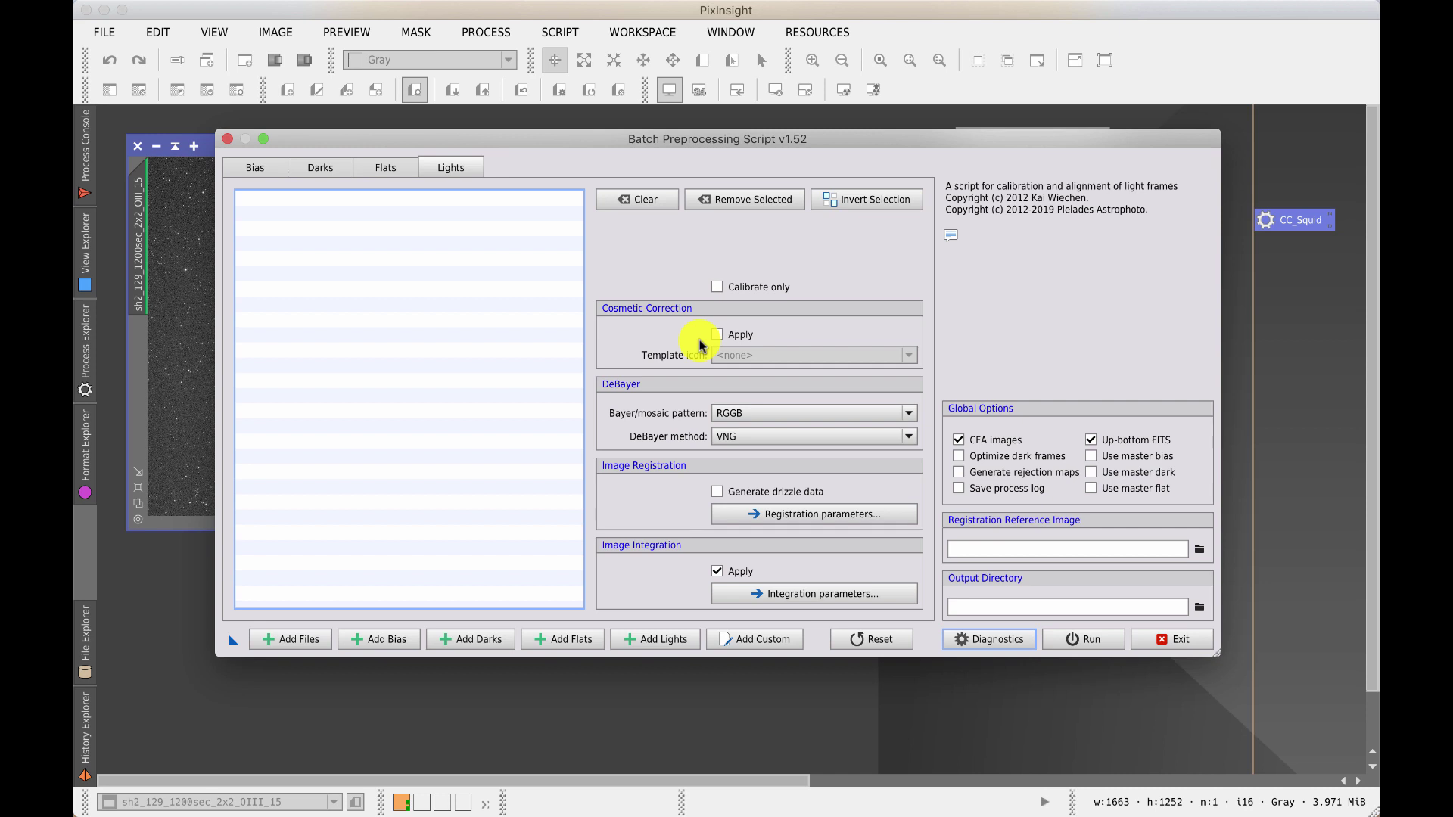
click(1178, 643)
click(808, 417)
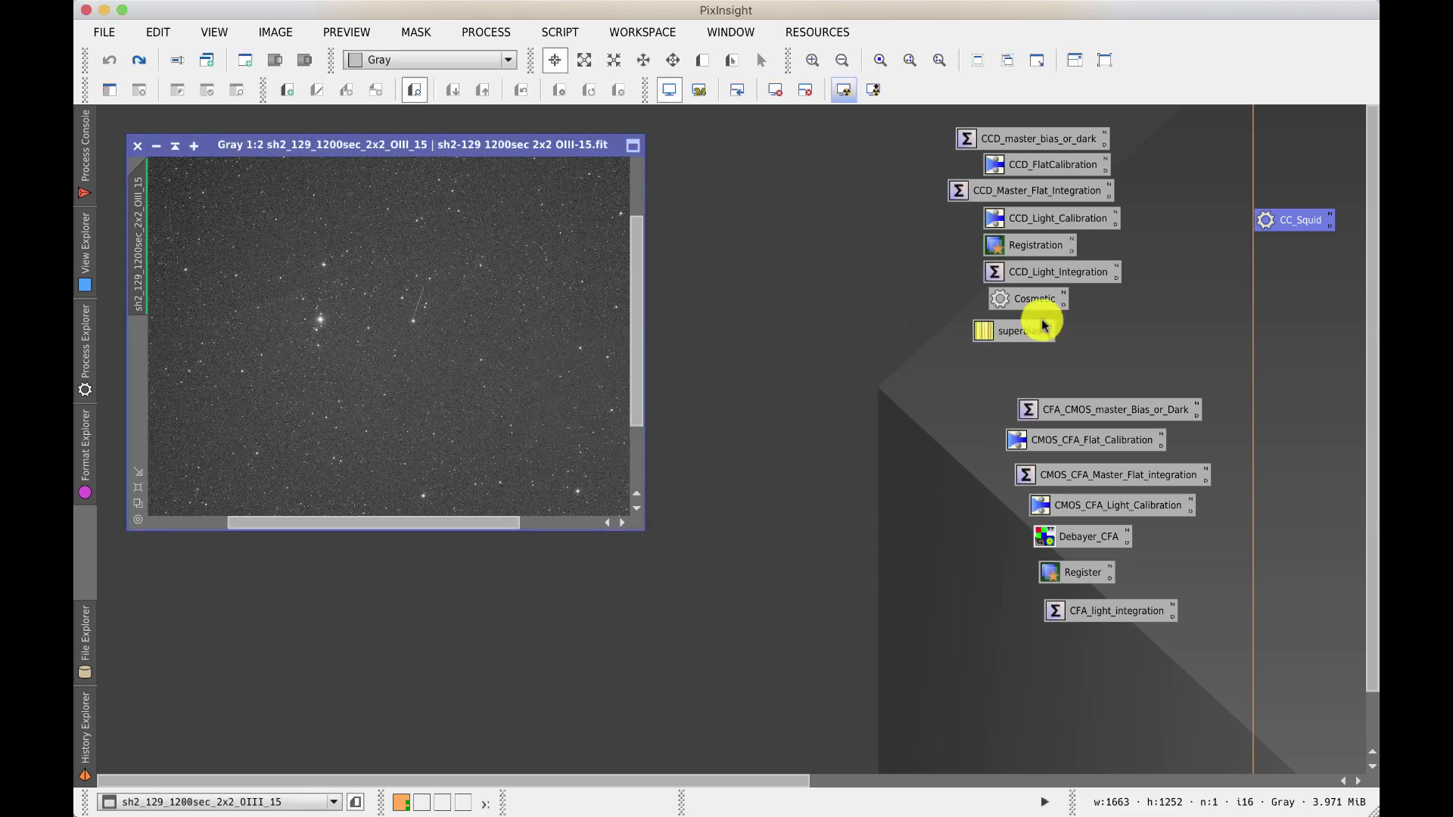
Open the CC_Squid process icon and add all calibrated sh2-129 1200sec 2x2 OIII light frames as CosmeticCorrection target frames
double_click(1303, 221)
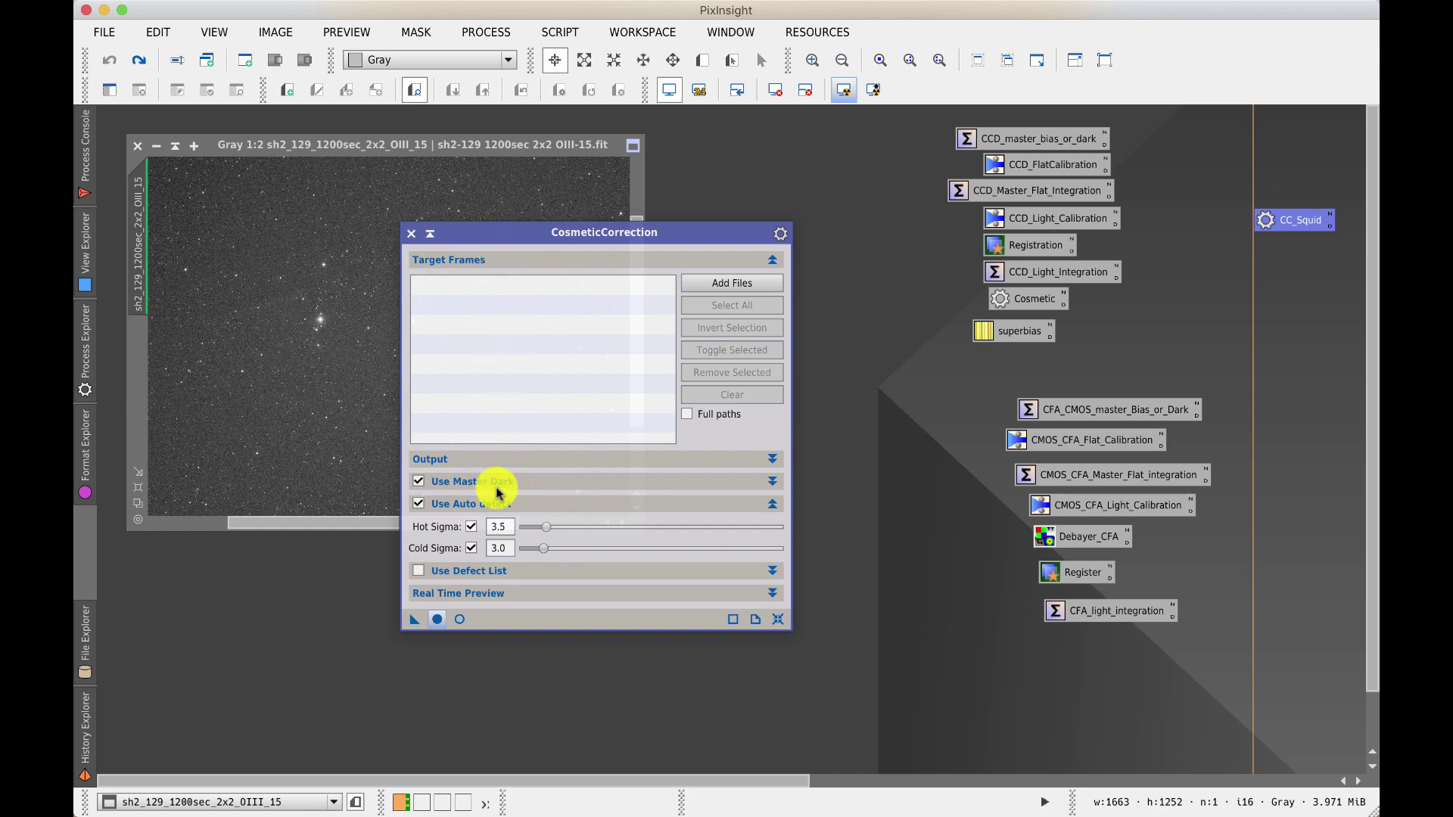
click(751, 289)
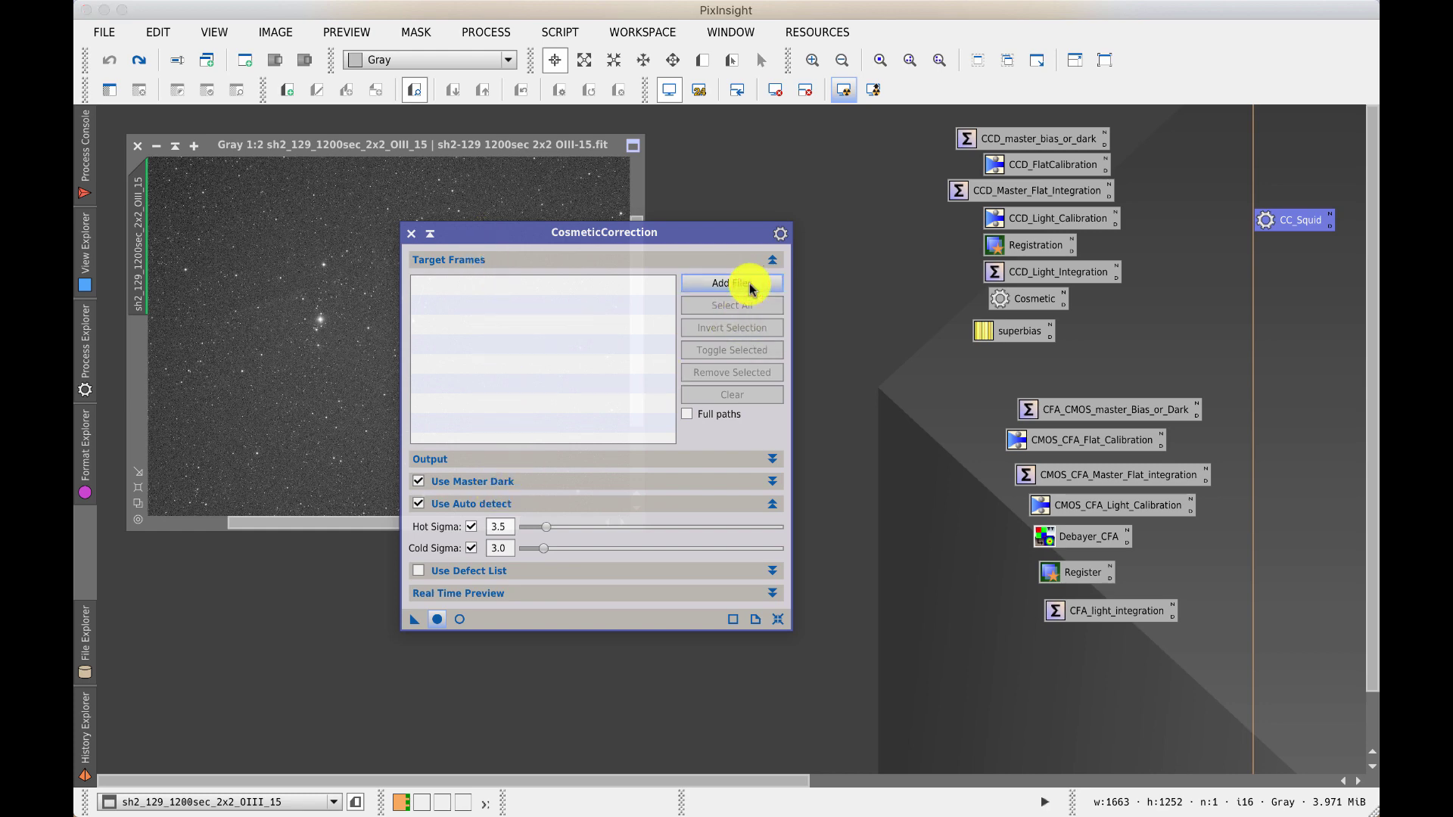
scroll(421, 419, down, 5)
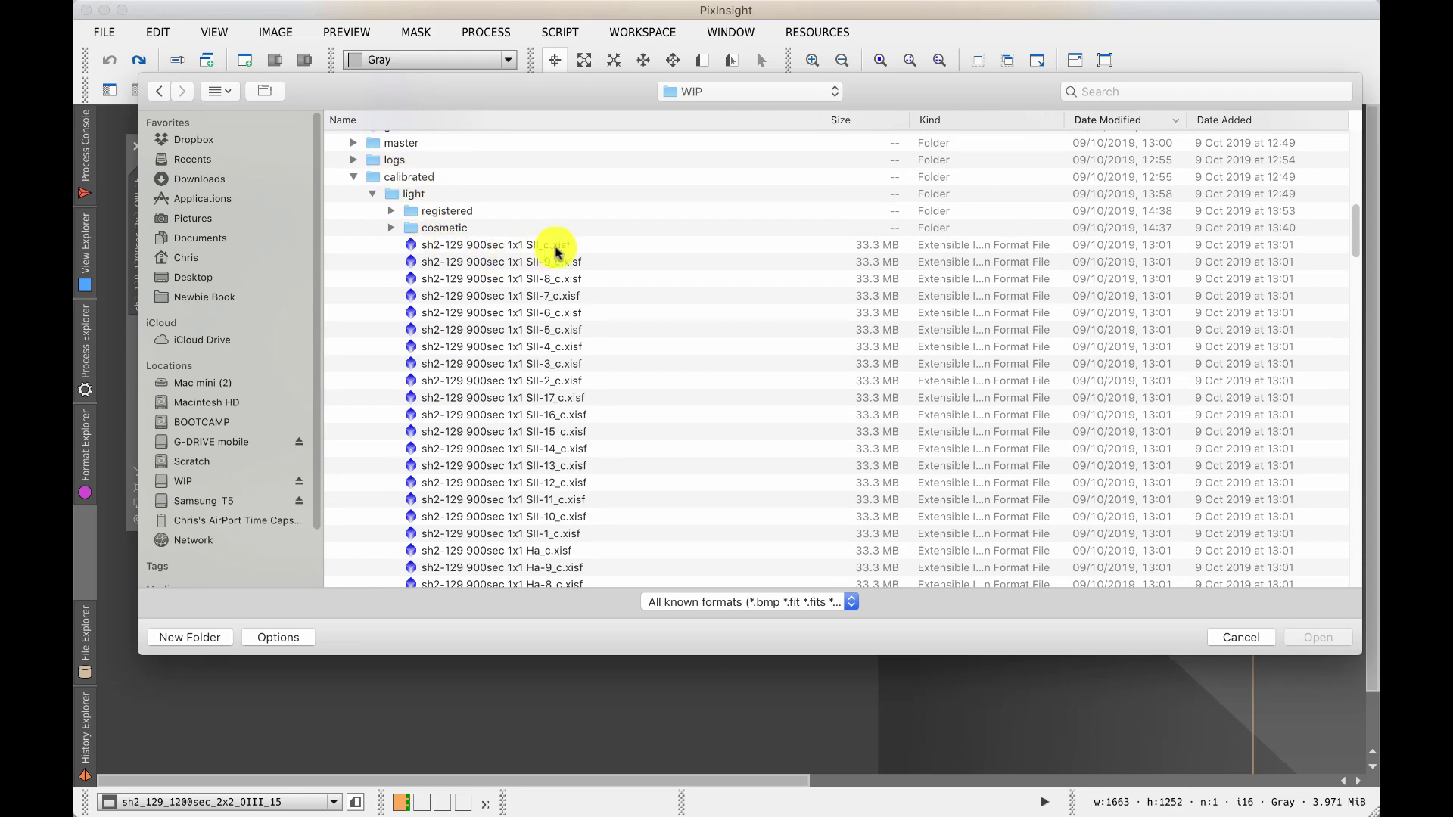
scroll(527, 267, down, 15)
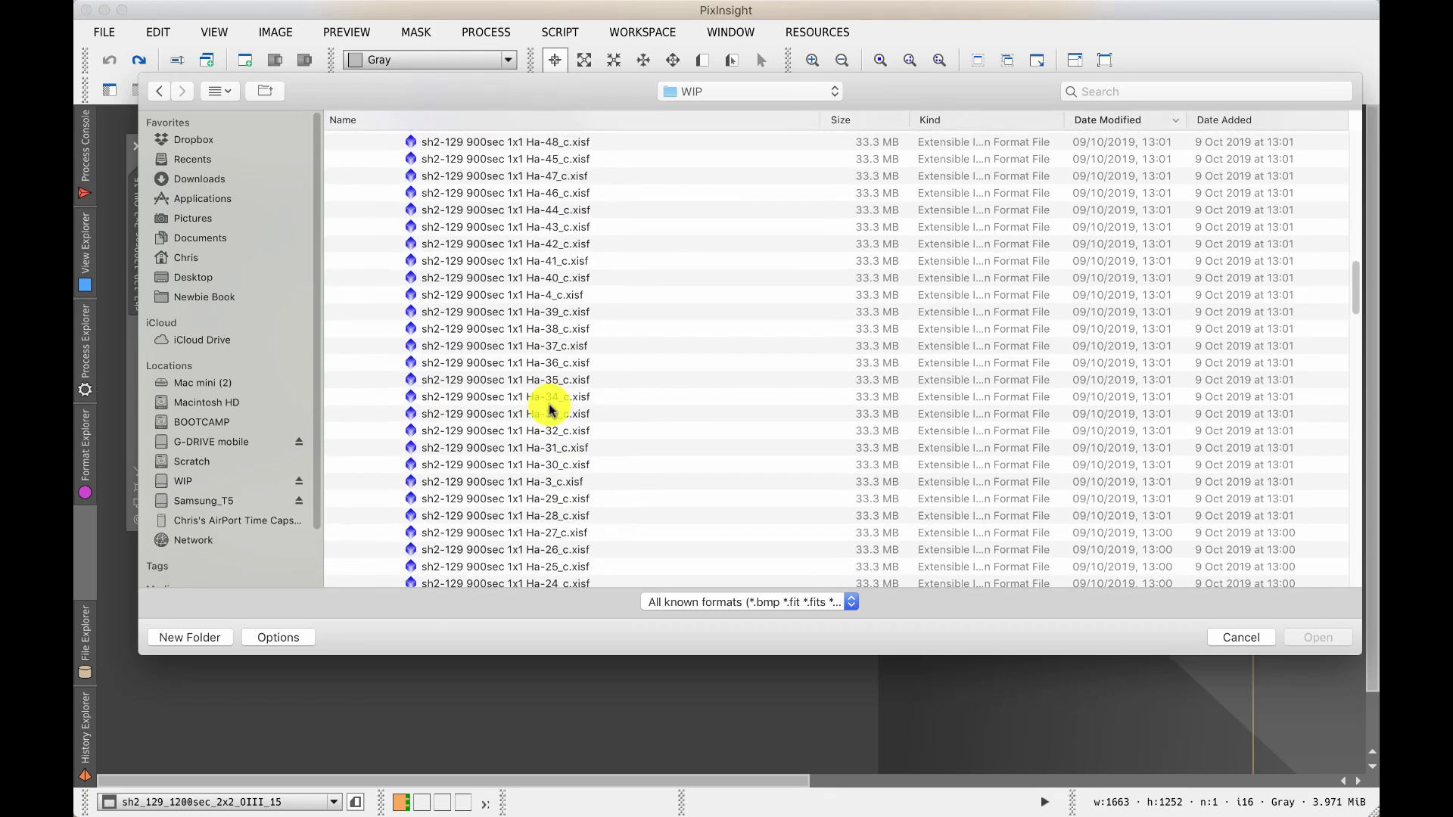
scroll(542, 407, down, 15)
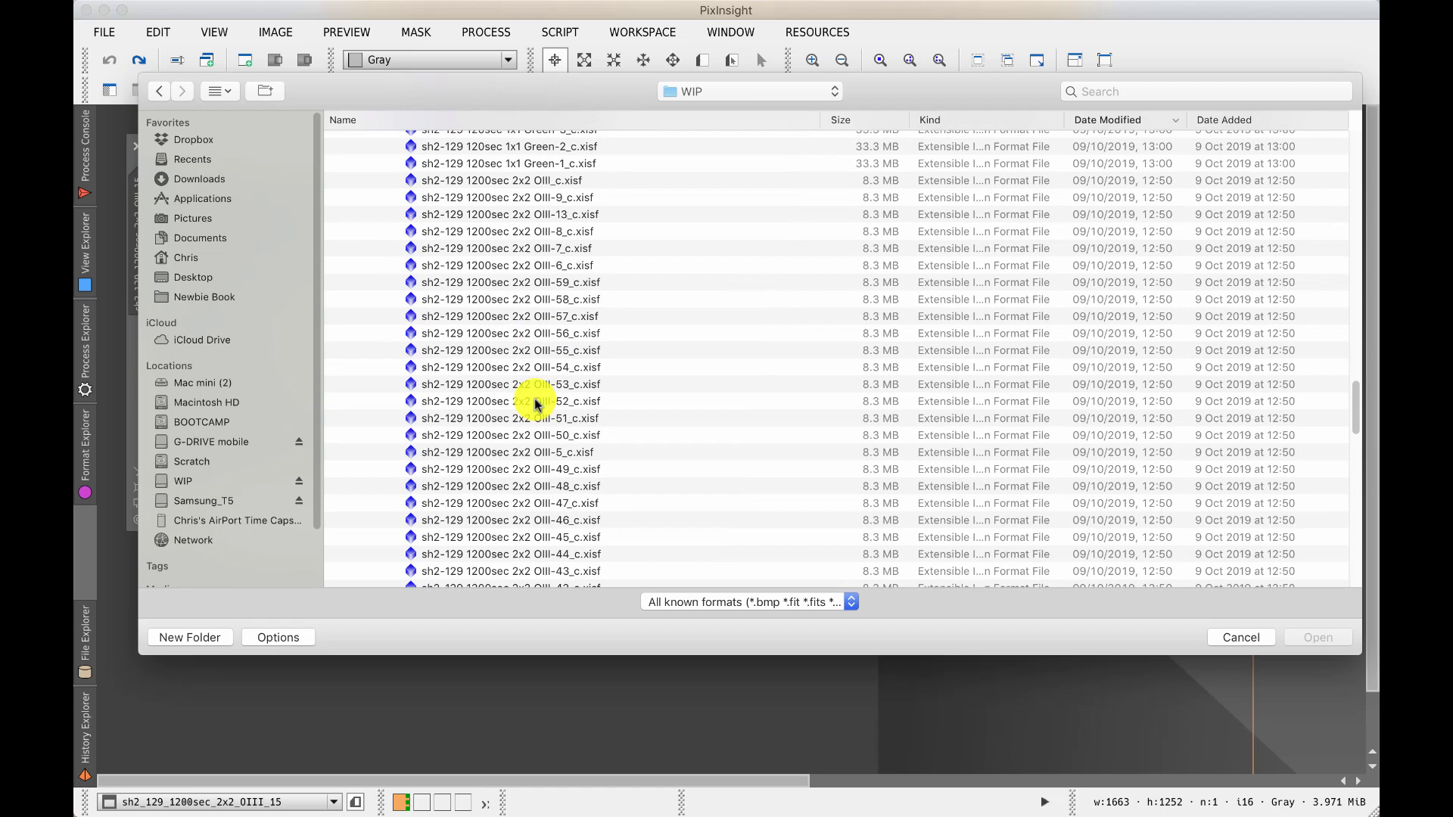
click(492, 181)
scroll(532, 300, down, 18)
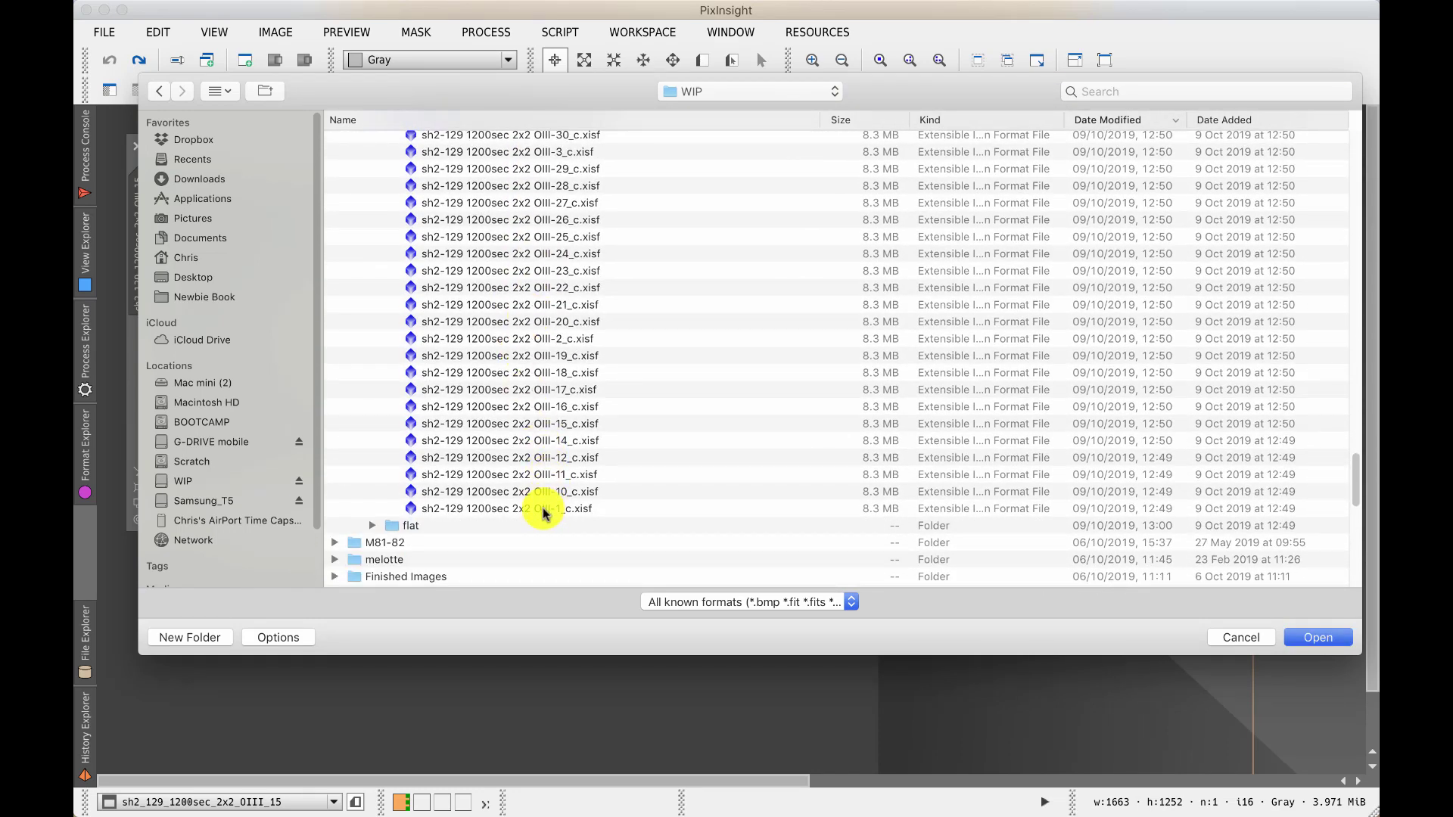
shift+click(548, 507)
click(1317, 638)
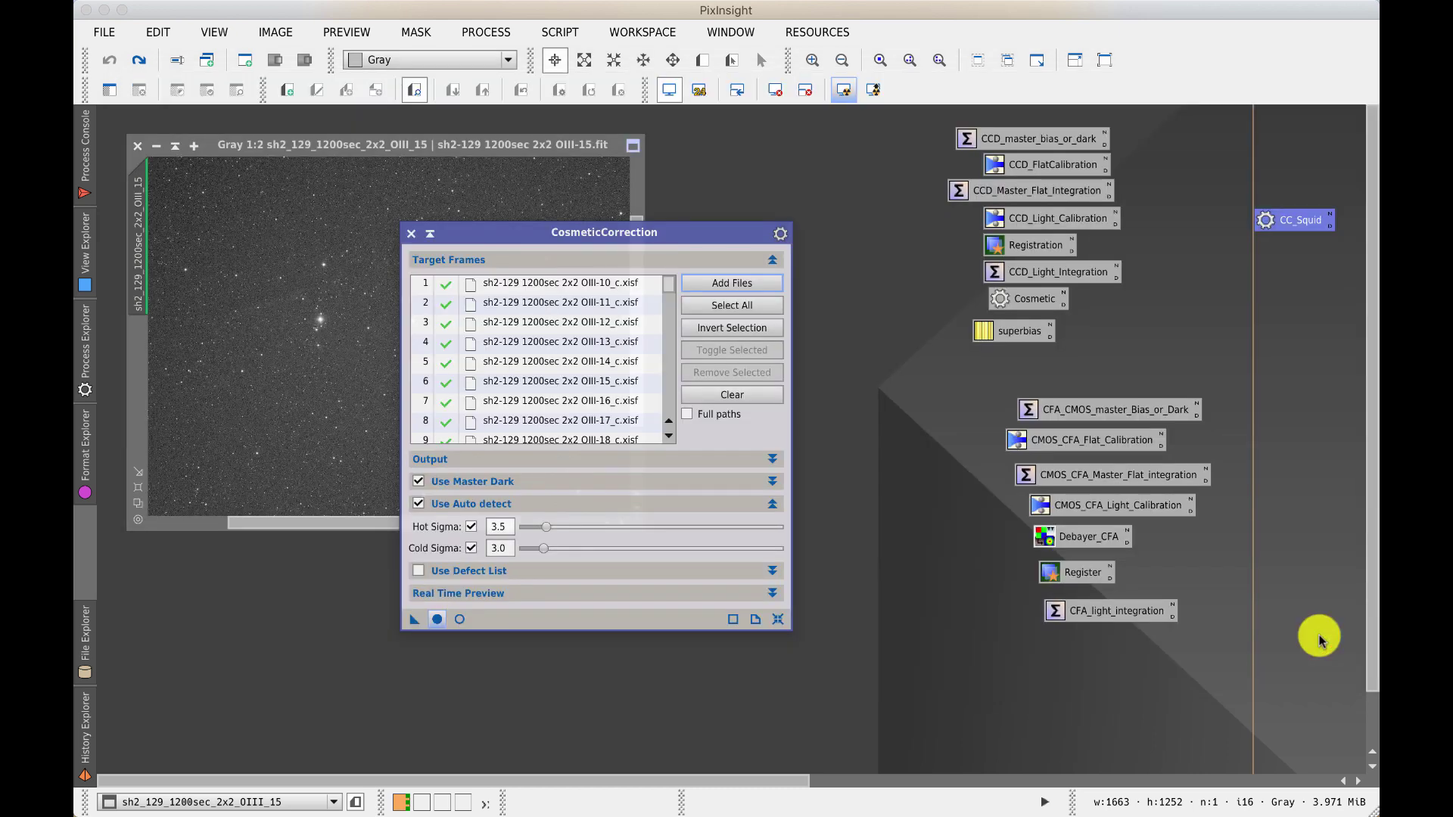
mouse_move(669, 291)
mouse_down()
mouse_move(663, 405)
mouse_move(671, 274)
mouse_up()
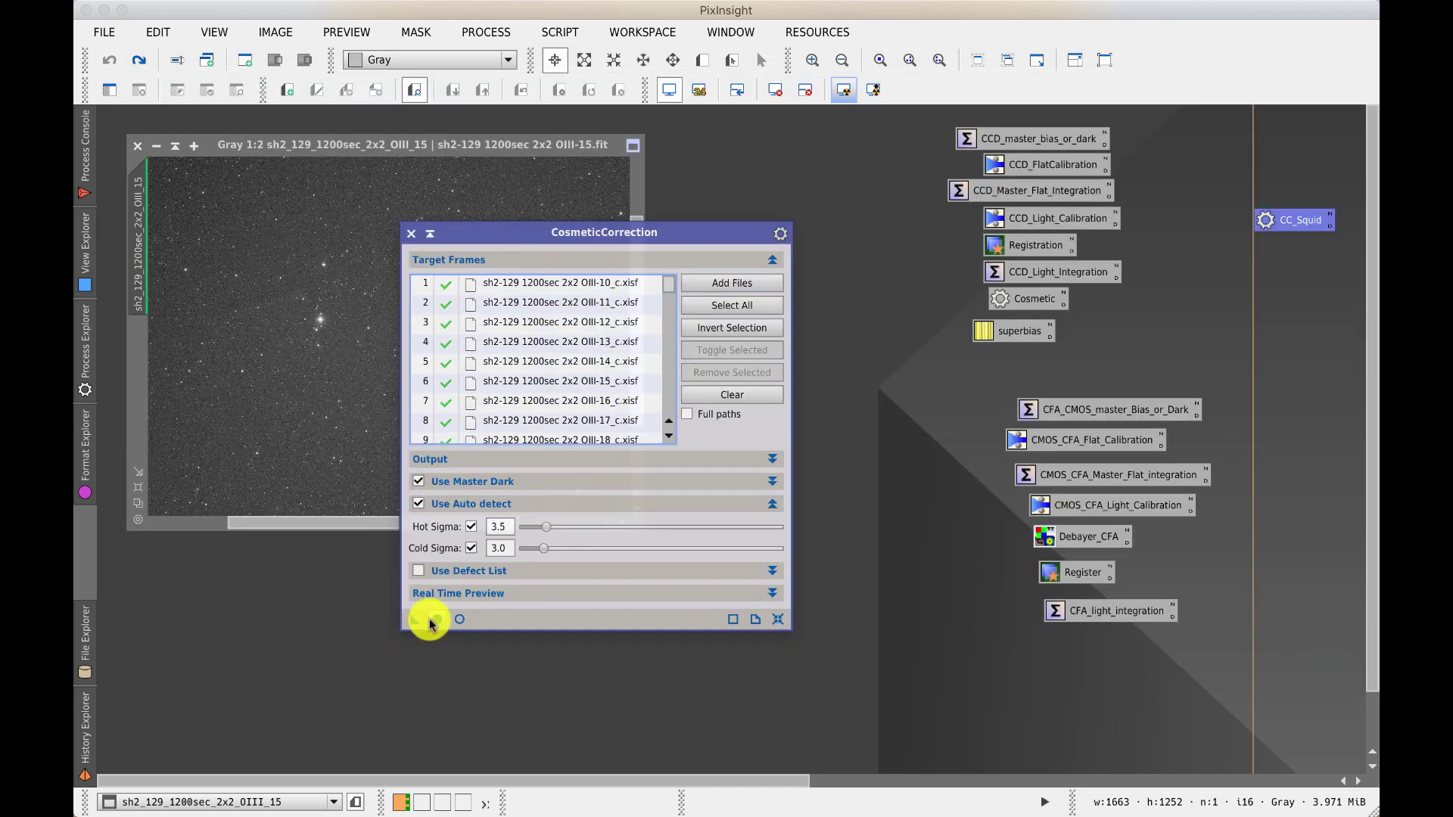